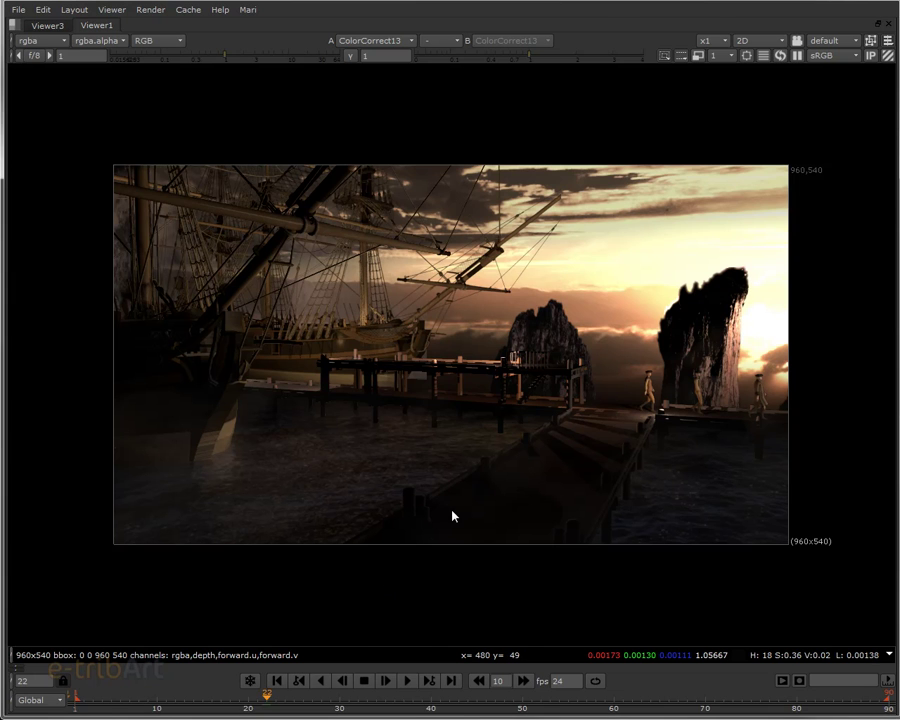
Examine the composite's node graph, from the colour-coded backdrops down to the Point1 and Point2 lights in the Eclairage backdrop.
{"action": "key", "text": "space"}
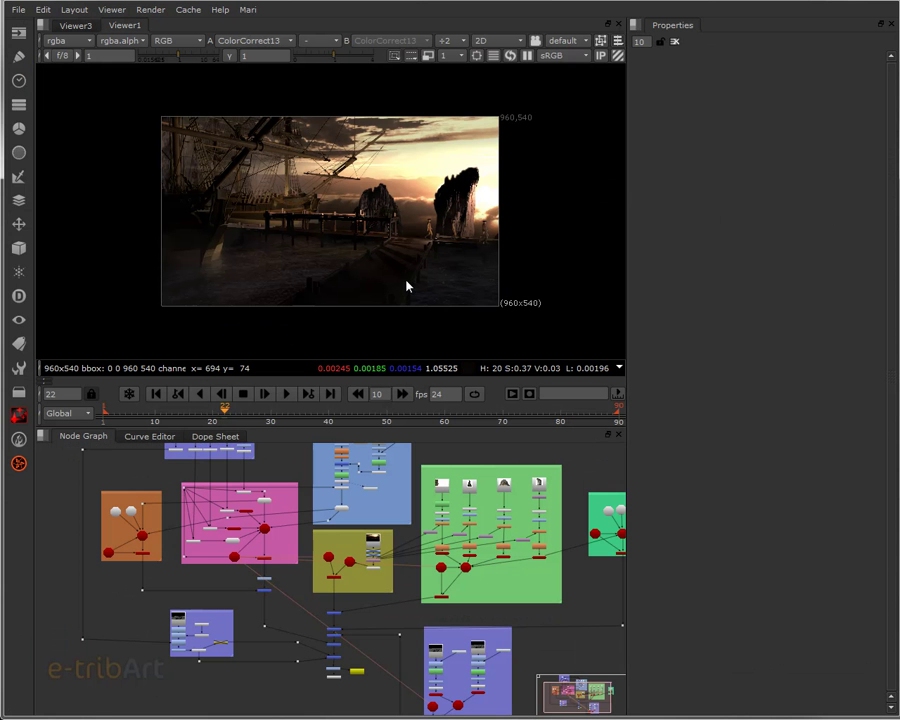
{"action": "scroll", "coordinate": [407, 287], "scroll_direction": "up", "scroll_amount": 1}
{"action": "mouse_move", "coordinate": [407, 287]}
{"action": "middle_mouse_down"}
{"action": "mouse_move", "coordinate": [418, 315]}
{"action": "mouse_move", "coordinate": [416, 307]}
{"action": "middle_mouse_up"}
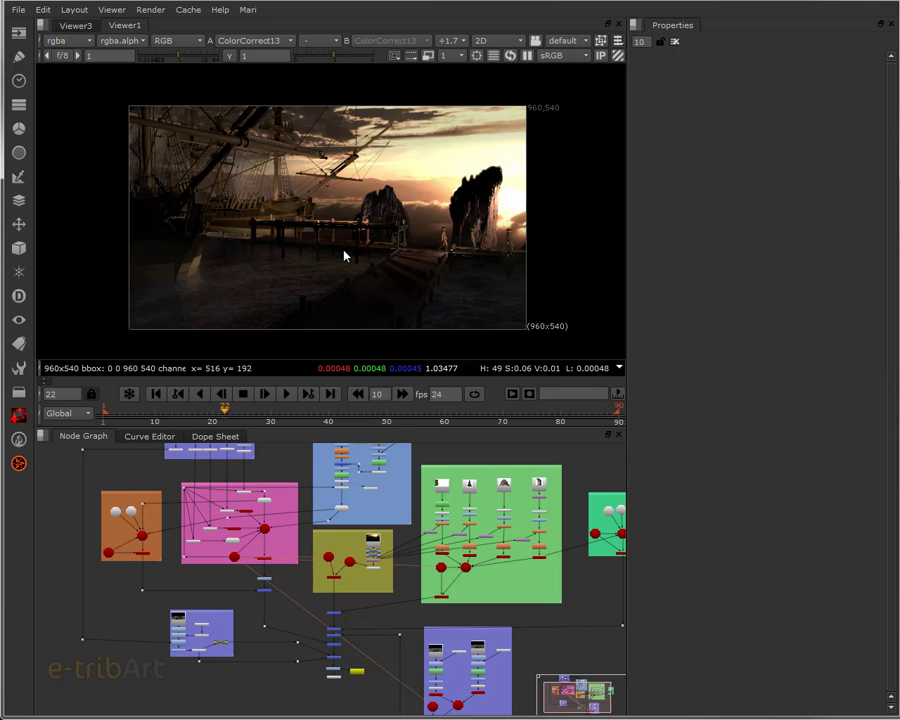
{"action": "middle_click_drag", "start_coordinate": [402, 599], "coordinate": [380, 574]}
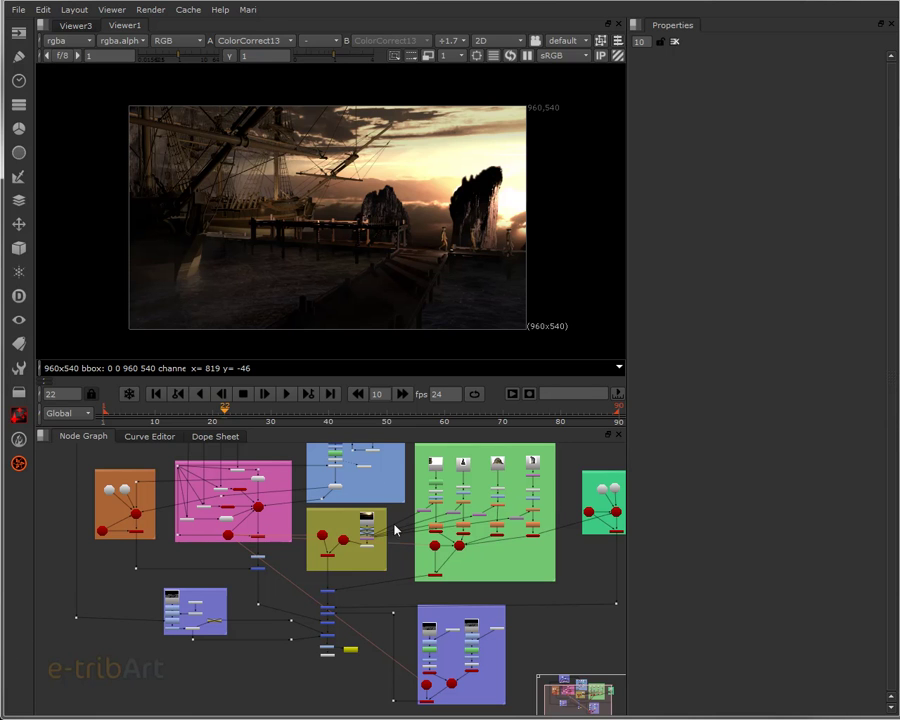
{"action": "middle_click_drag", "start_coordinate": [290, 566], "coordinate": [251, 606]}
{"action": "scroll", "coordinate": [276, 593], "scroll_direction": "up", "scroll_amount": 2}
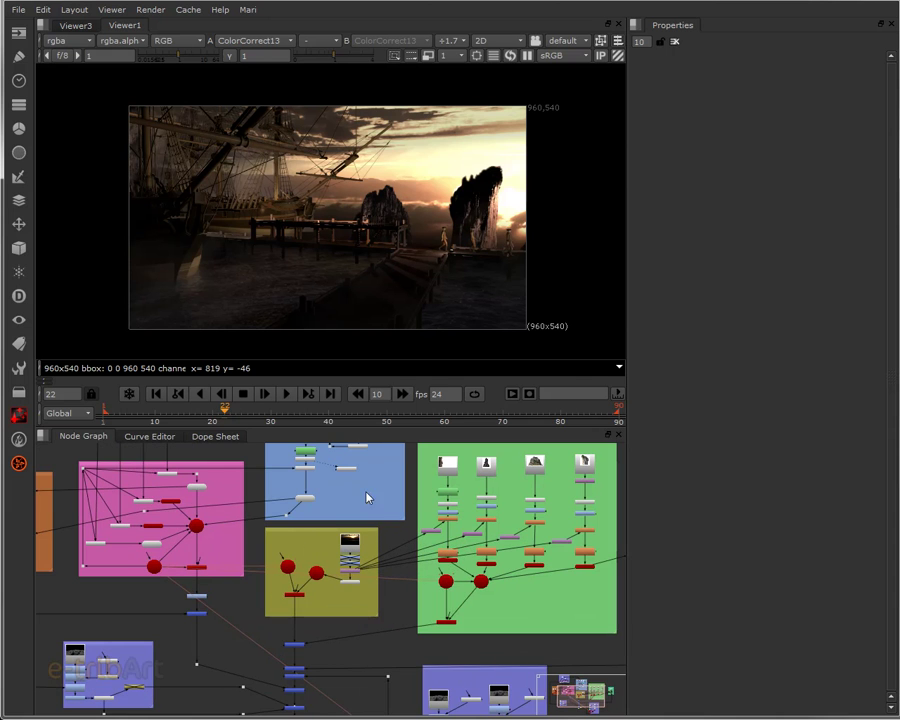
{"action": "middle_click_drag", "start_coordinate": [237, 581], "coordinate": [160, 530]}
{"action": "scroll", "coordinate": [344, 586], "scroll_direction": "up", "scroll_amount": 3}
{"action": "middle_click_drag", "start_coordinate": [307, 599], "coordinate": [380, 512]}
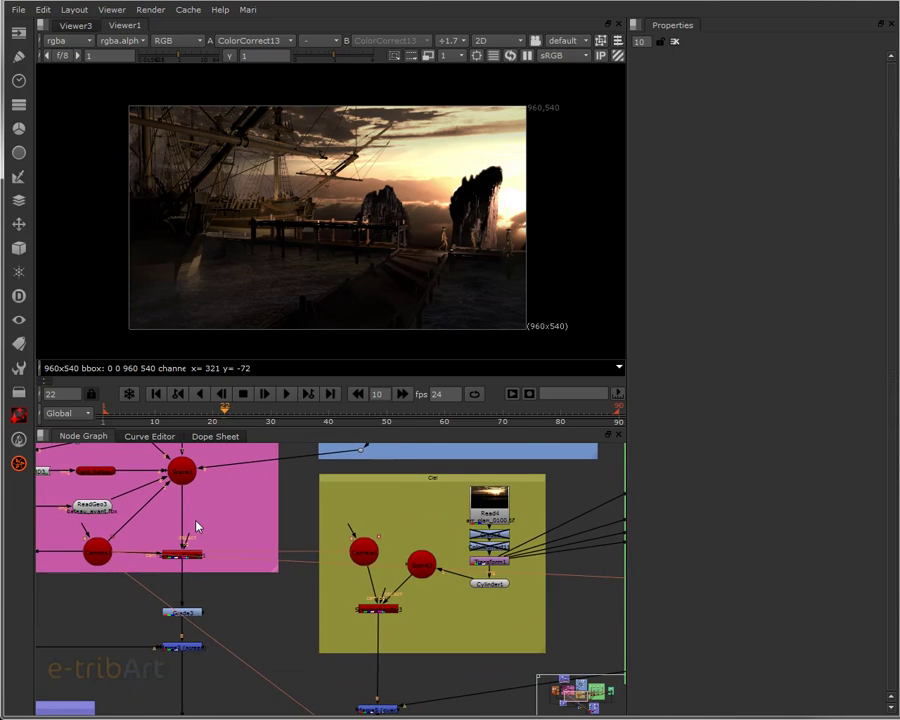
{"action": "middle_click_drag", "start_coordinate": [197, 527], "coordinate": [305, 525]}
{"action": "middle_click_drag", "start_coordinate": [245, 546], "coordinate": [478, 645]}
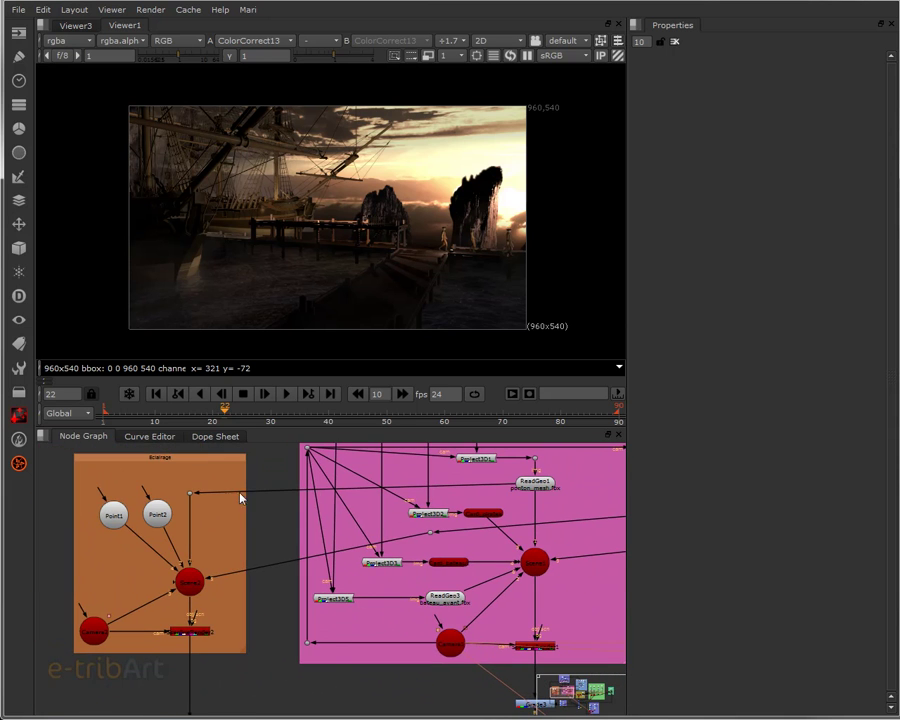
{"action": "scroll", "coordinate": [131, 573], "scroll_direction": "up", "scroll_amount": 3}
{"action": "middle_click_drag", "start_coordinate": [131, 573], "coordinate": [204, 624]}
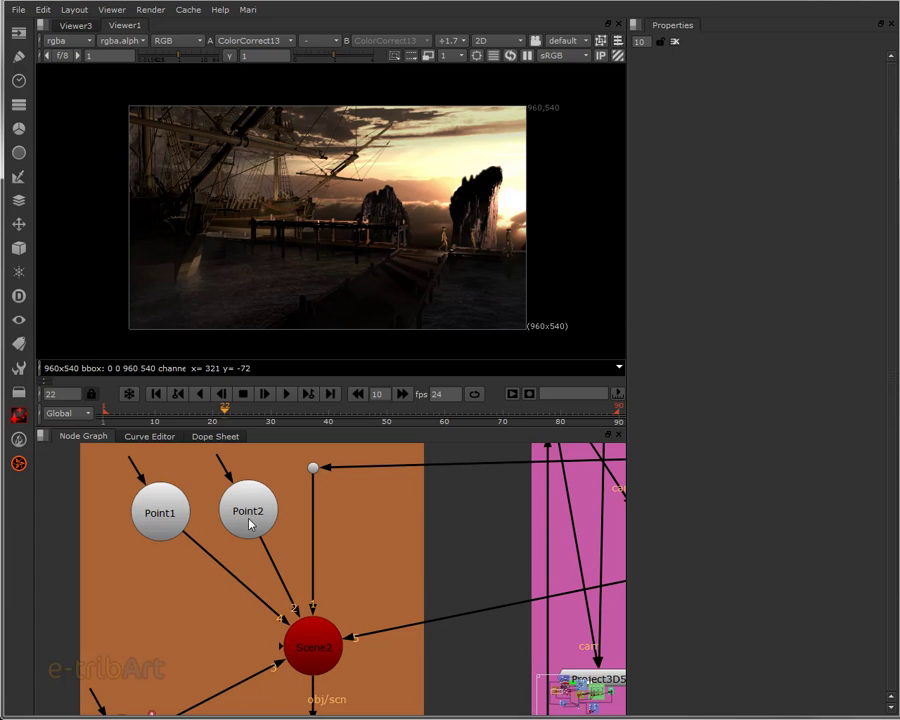
{"action": "left_click_drag", "start_coordinate": [161, 514], "coordinate": [164, 560]}
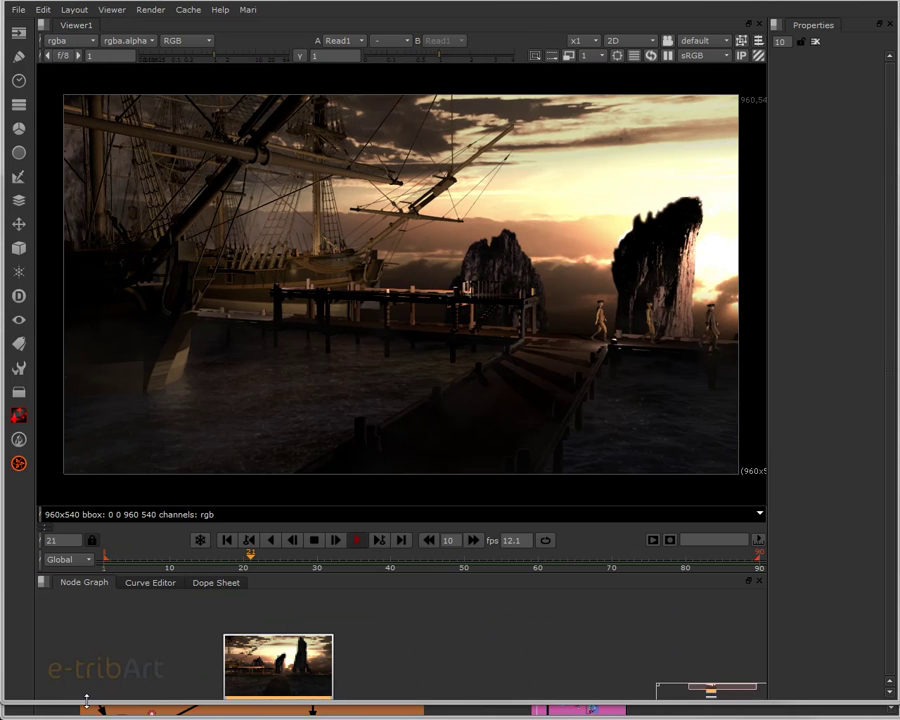
Enlarge the second Nuke window and review the rendered pirate bay sequence in a maximized viewer, then return to the normal layout.
{"action": "left_click_drag", "start_coordinate": [86, 700], "coordinate": [84, 708]}
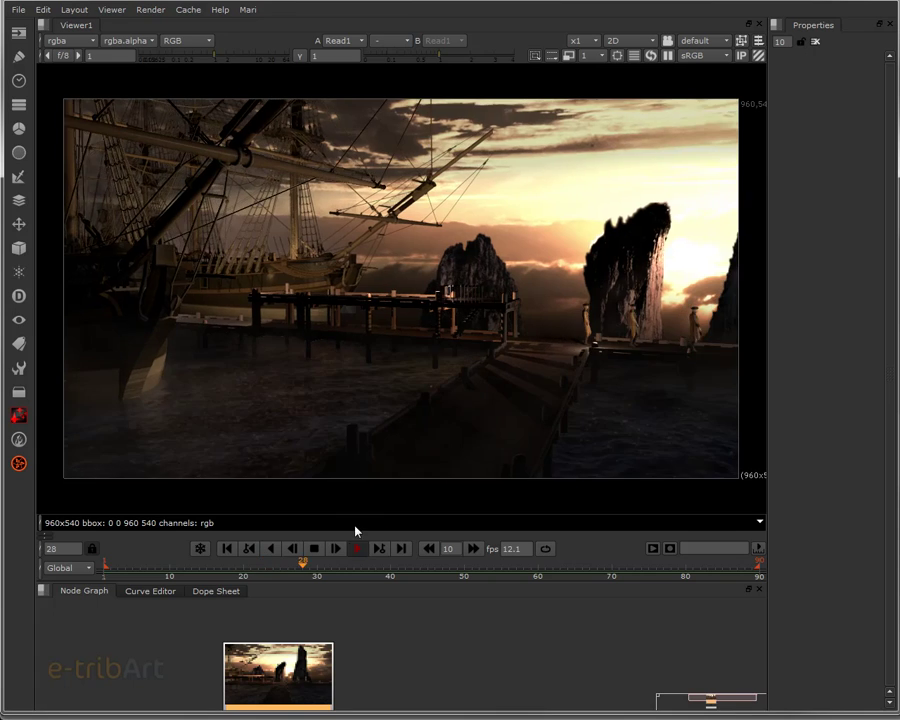
{"action": "key", "text": "space"}
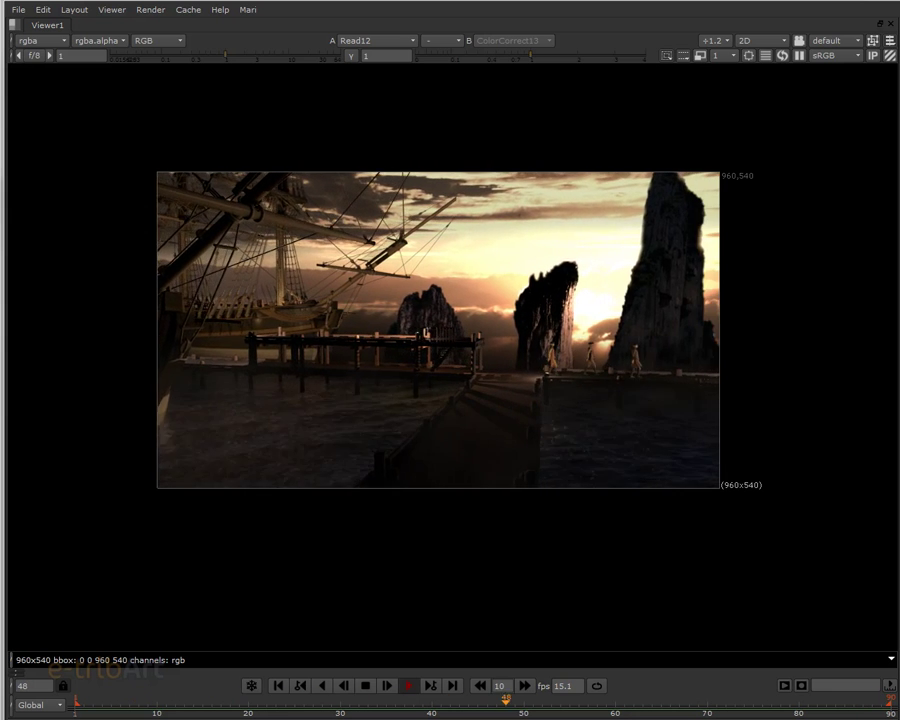
{"action": "left_click", "coordinate": [406, 686]}
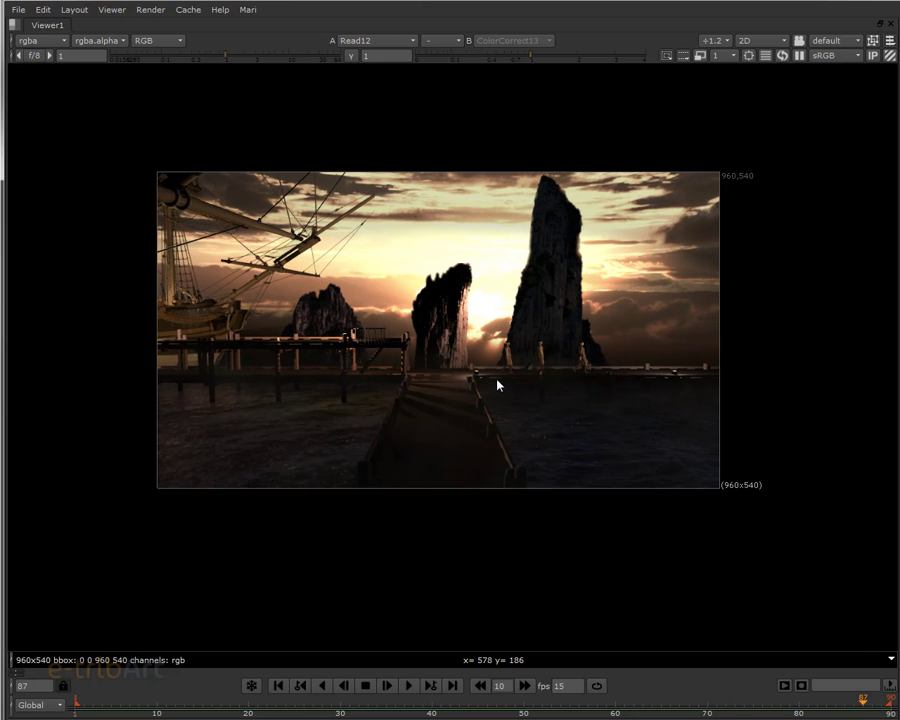
{"action": "key", "text": "space"}
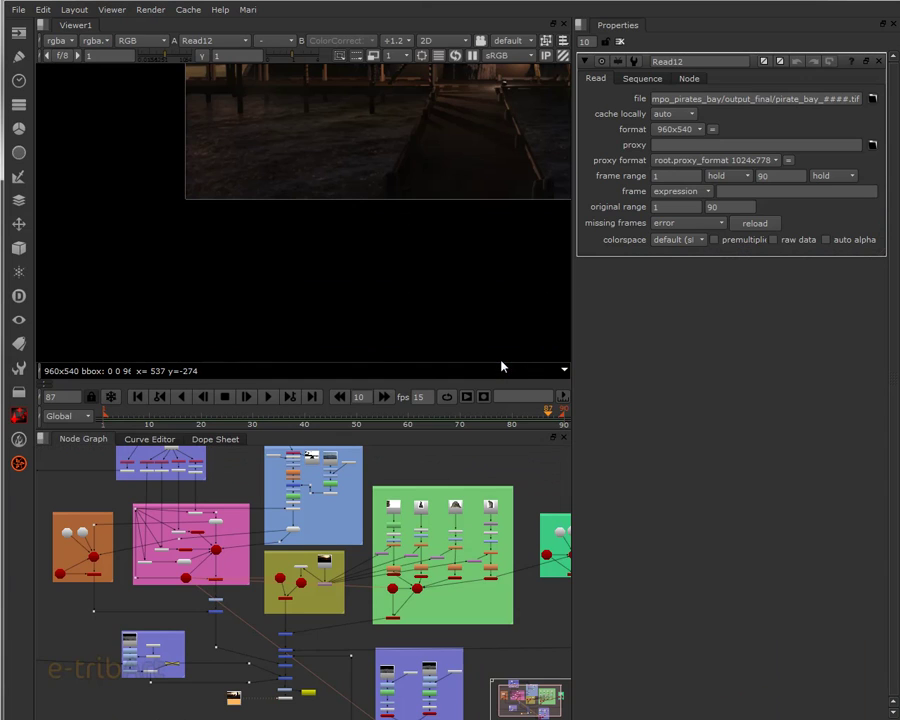
Widen the viewer and node graph area, fit the rendered image in the viewer, and scrub to frame 47.
{"action": "middle_click_drag", "start_coordinate": [496, 325], "coordinate": [384, 466]}
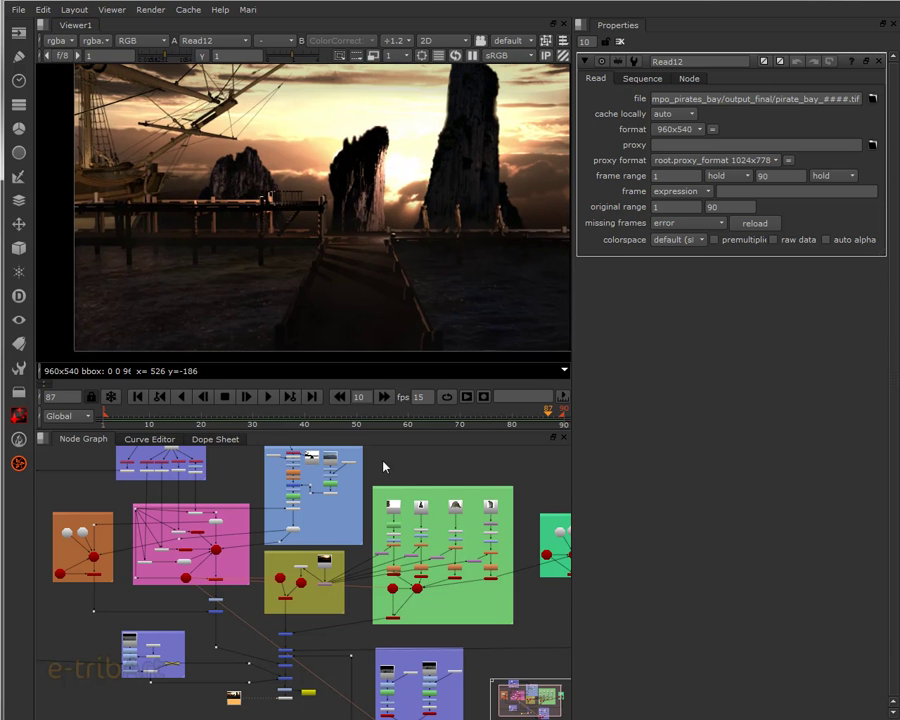
{"action": "scroll", "coordinate": [401, 338], "scroll_direction": "down", "scroll_amount": 1}
{"action": "middle_click_drag", "start_coordinate": [424, 319], "coordinate": [384, 322]}
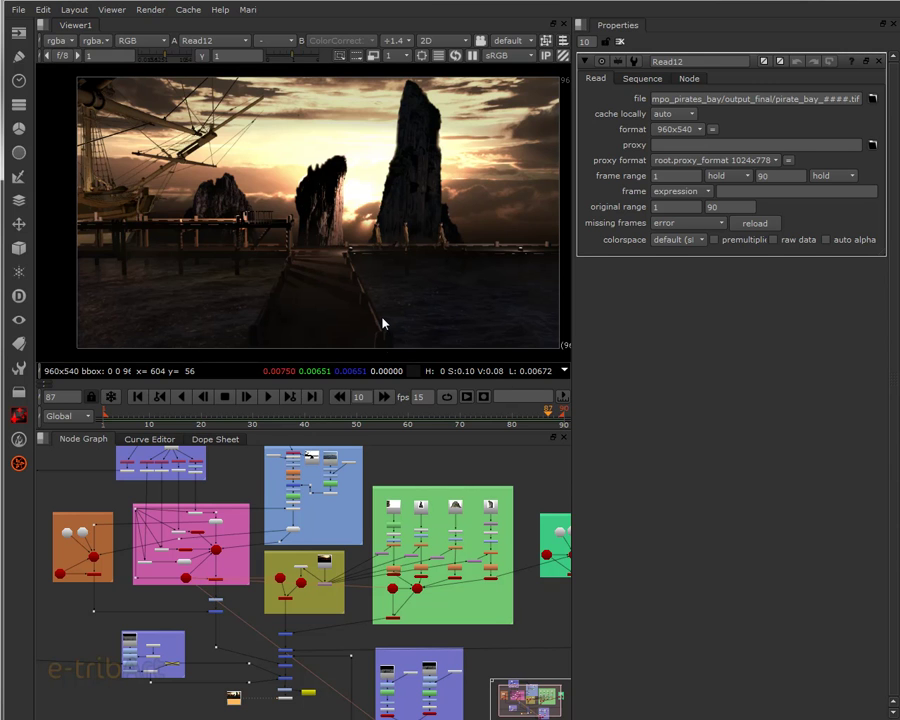
{"action": "left_click_drag", "start_coordinate": [292, 420], "coordinate": [219, 438]}
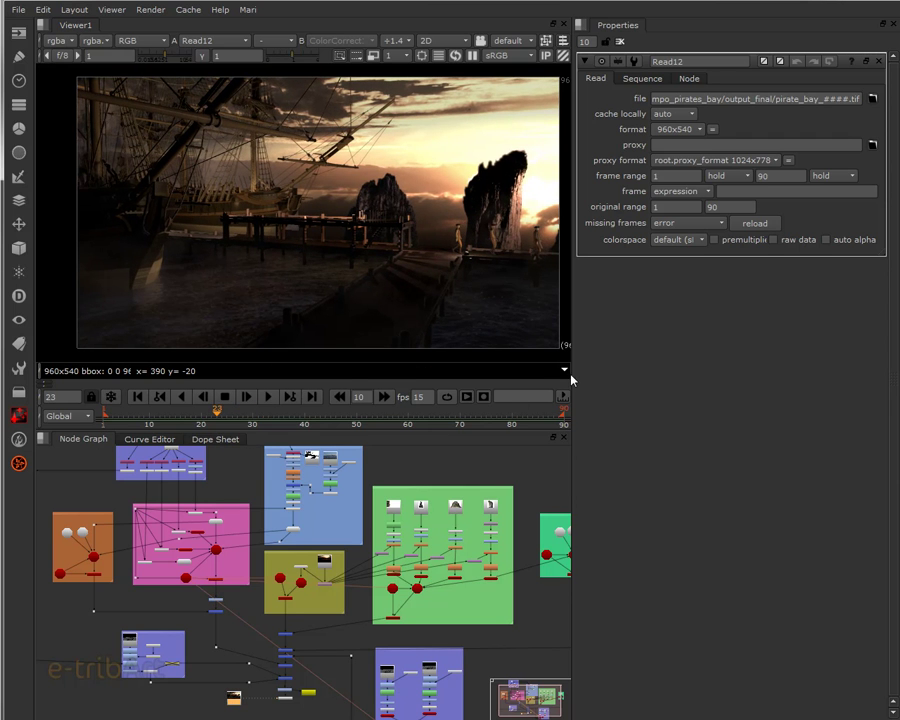
{"action": "left_click_drag", "start_coordinate": [571, 378], "coordinate": [626, 378]}
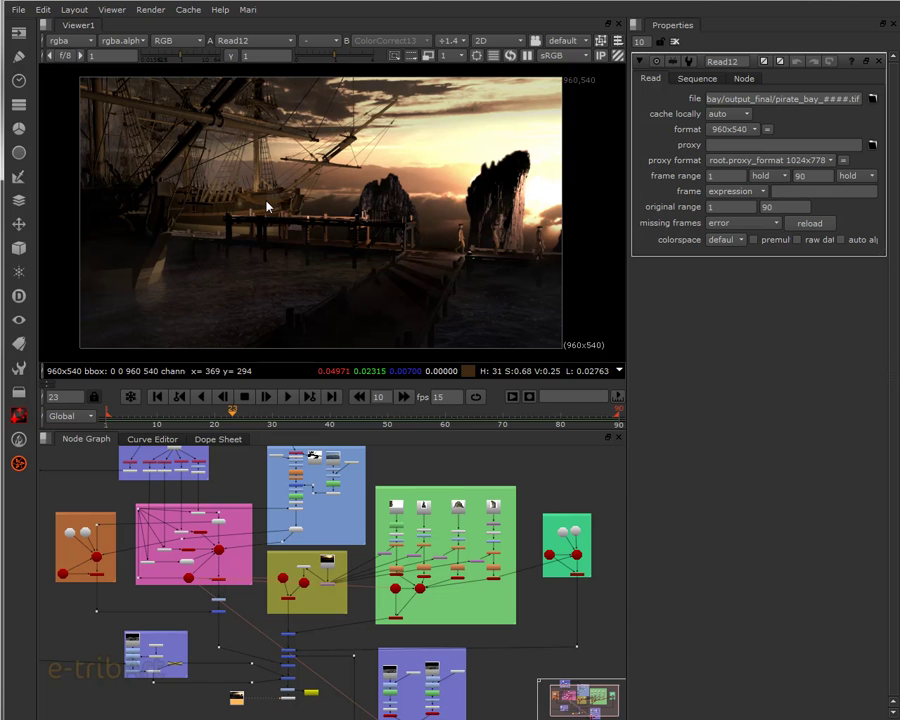
{"action": "left_click_drag", "start_coordinate": [270, 412], "coordinate": [369, 413]}
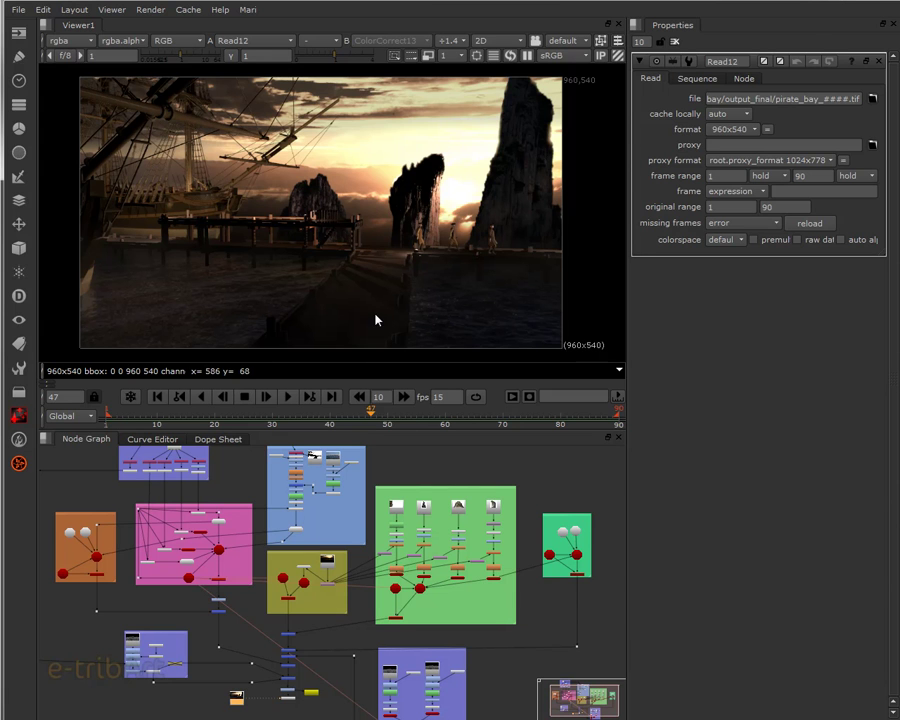
Add a new viewer fed by Scene4 in the green rocks backdrop and place its node below the scene node.
{"action": "middle_click_drag", "start_coordinate": [410, 630], "coordinate": [337, 563]}
{"action": "scroll", "coordinate": [337, 563], "scroll_direction": "up", "scroll_amount": 5}
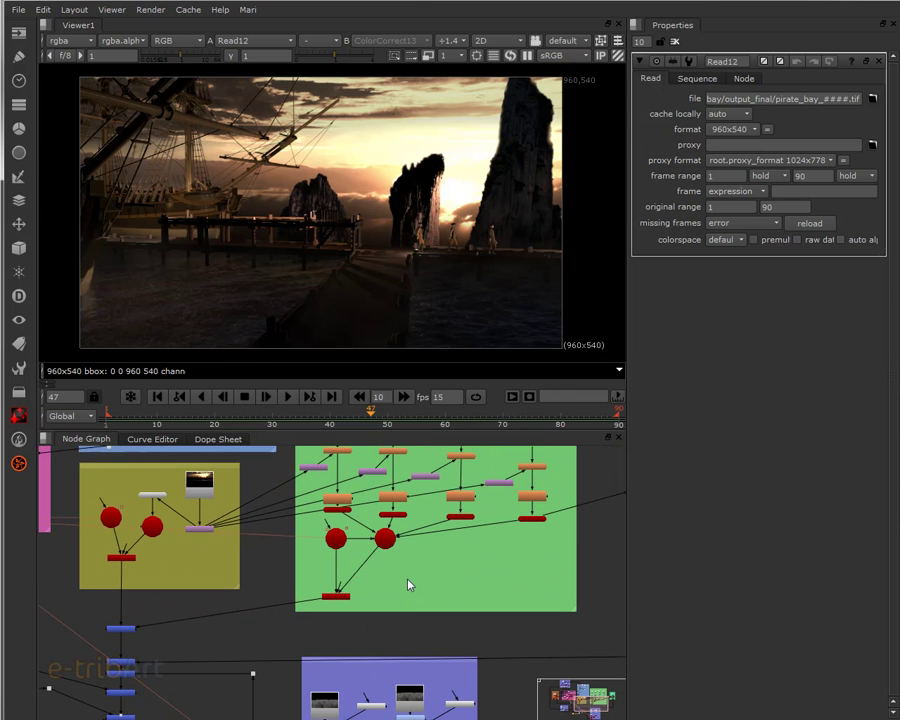
{"action": "scroll", "coordinate": [408, 585], "scroll_direction": "up", "scroll_amount": 4}
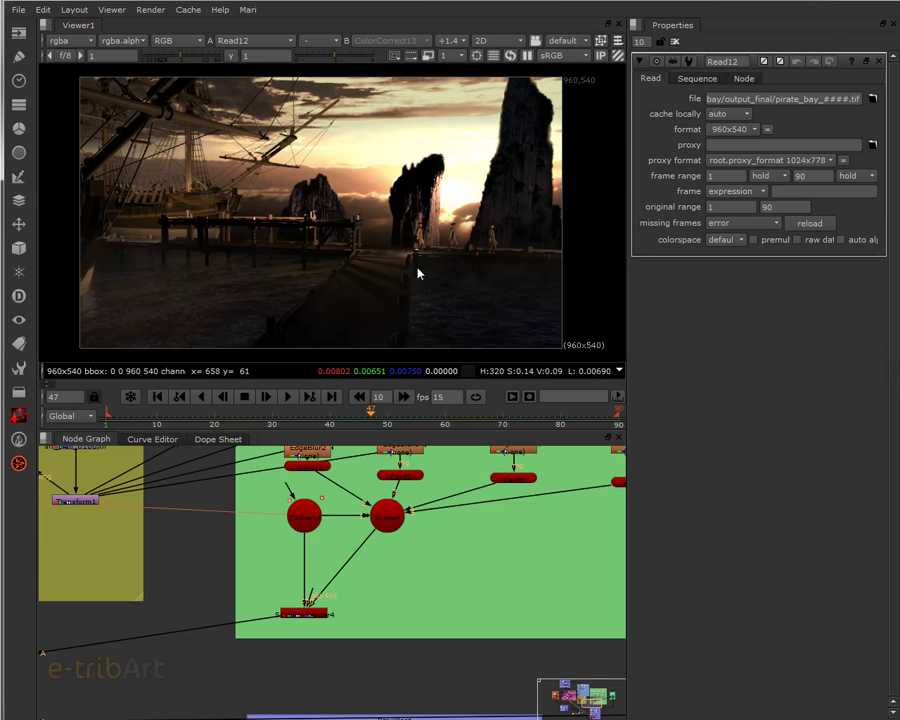
{"action": "middle_click_drag", "start_coordinate": [420, 583], "coordinate": [357, 634]}
{"action": "scroll", "coordinate": [357, 634], "scroll_direction": "down", "scroll_amount": 3}
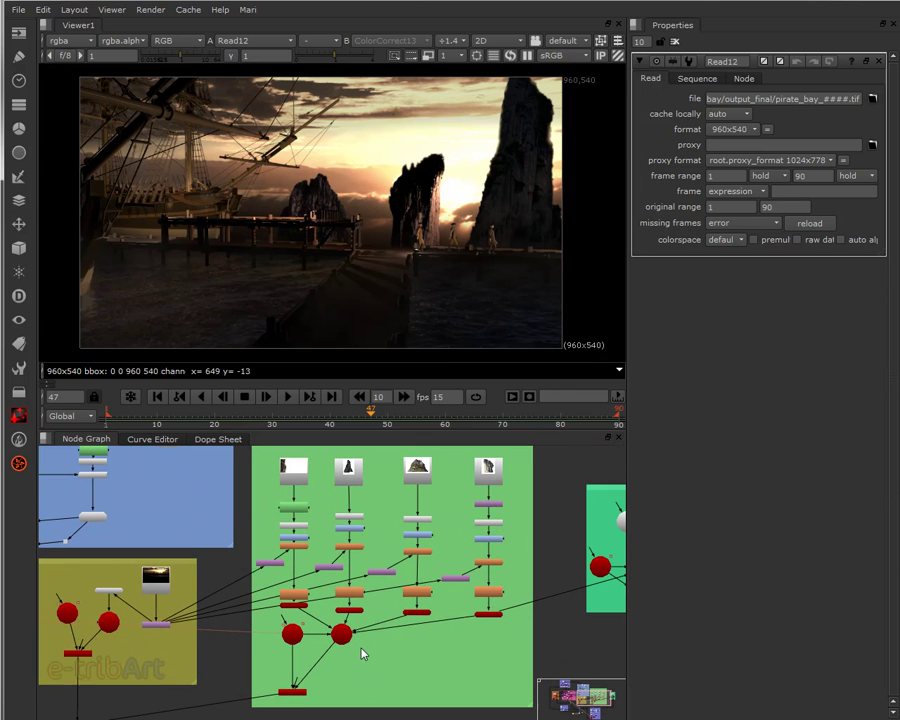
{"action": "scroll", "coordinate": [394, 623], "scroll_direction": "down", "scroll_amount": 2}
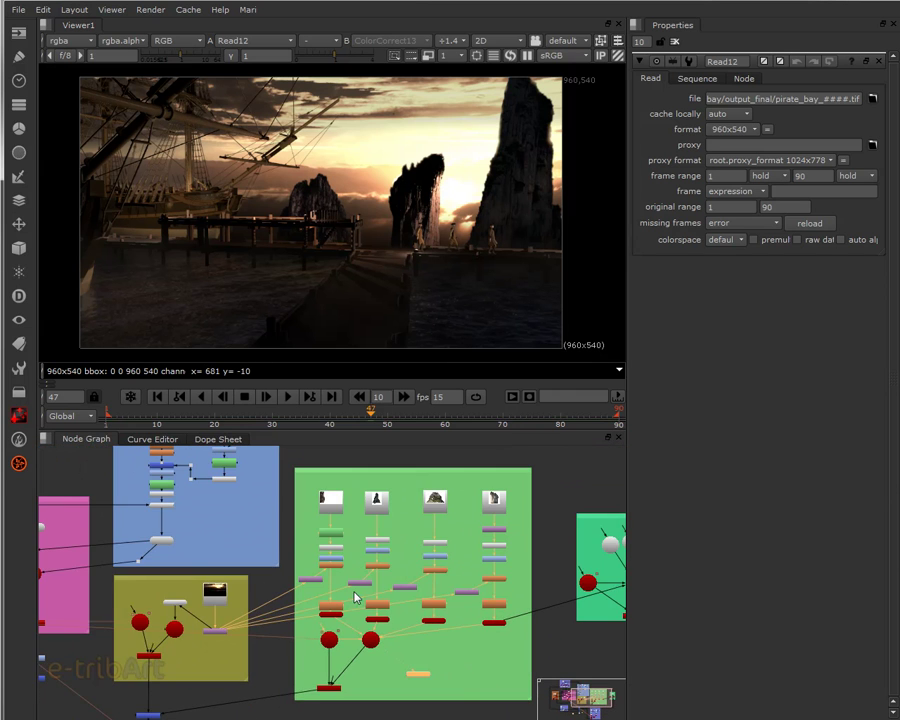
{"action": "scroll", "coordinate": [404, 622], "scroll_direction": "up", "scroll_amount": 5}
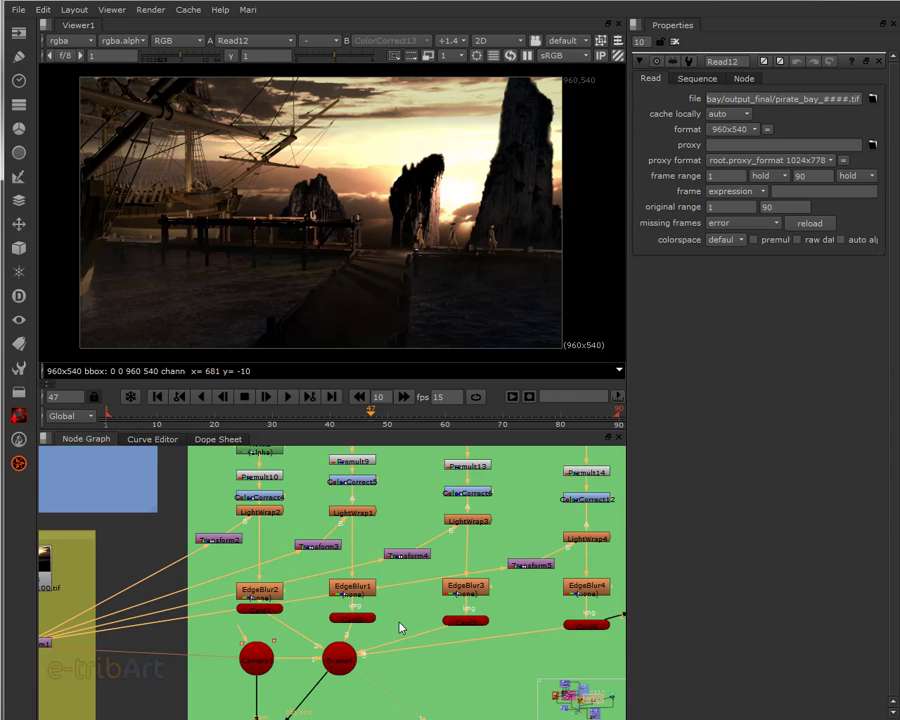
{"action": "middle_click_drag", "start_coordinate": [400, 627], "coordinate": [413, 450]}
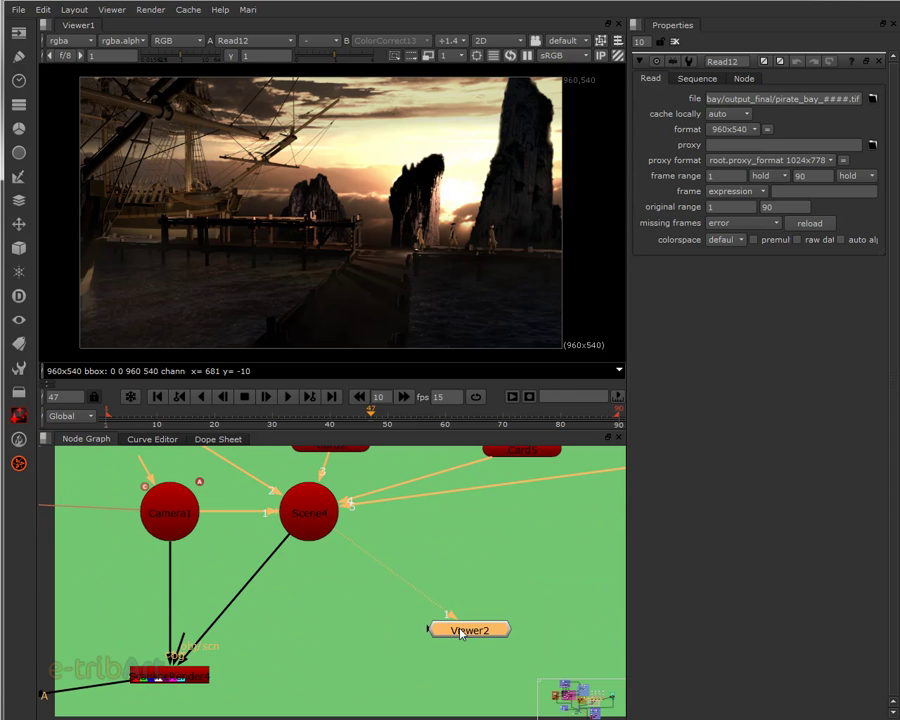
{"action": "left_click_drag", "start_coordinate": [448, 628], "coordinate": [414, 611]}
{"action": "left_click", "coordinate": [320, 535]}
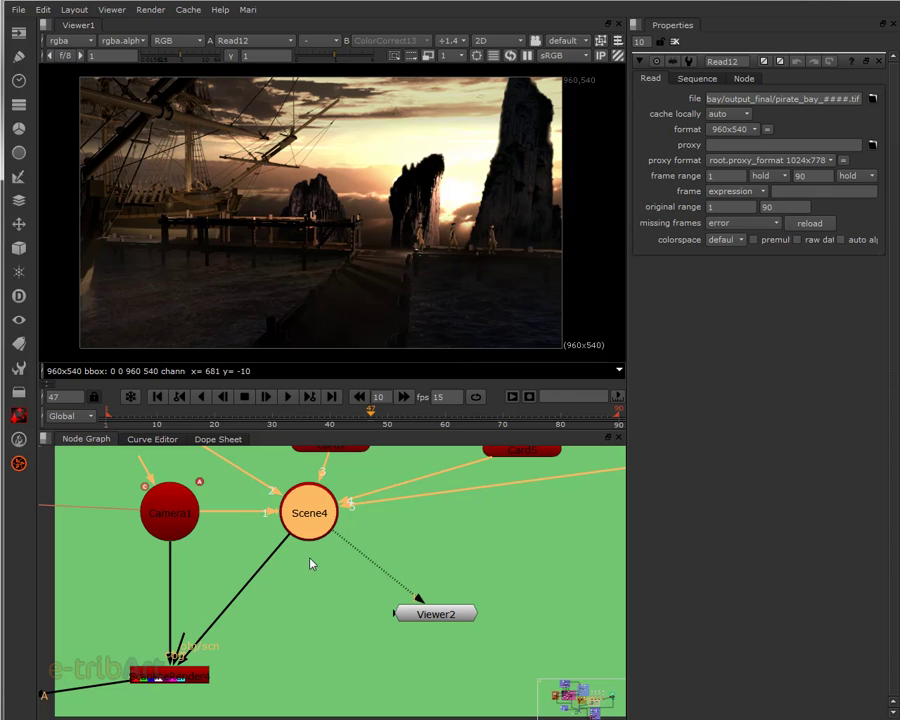
{"action": "key", "text": "ctrl+shift+a"}
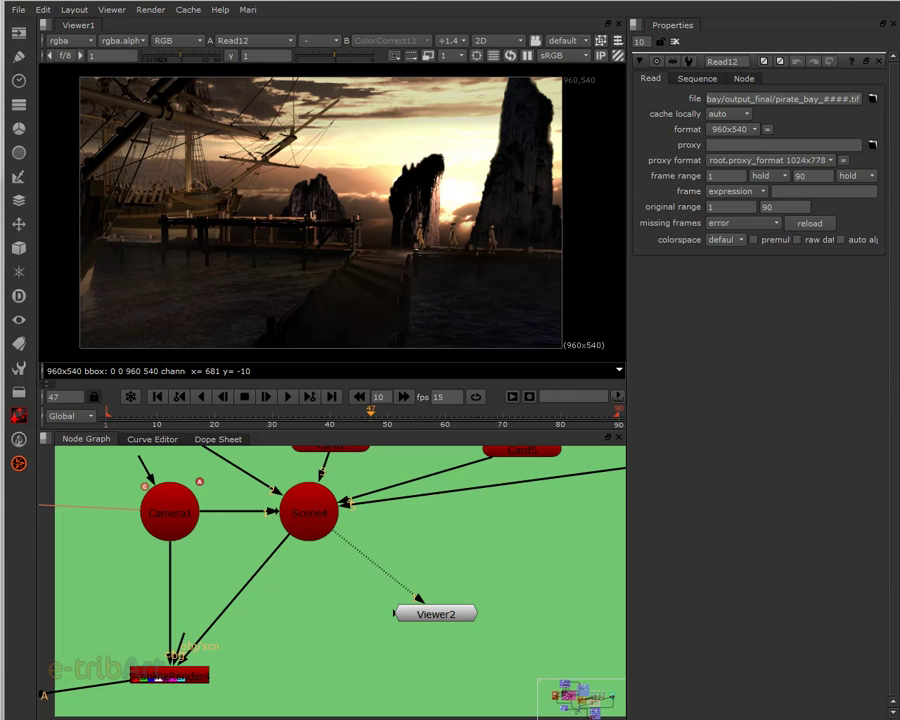
Inspect the 3D layout of Scene4 in an enlarged floating viewer window, orbiting around the rock cards, and move the window away.
{"action": "left_click_drag", "start_coordinate": [899, 100], "coordinate": [439, 171]}
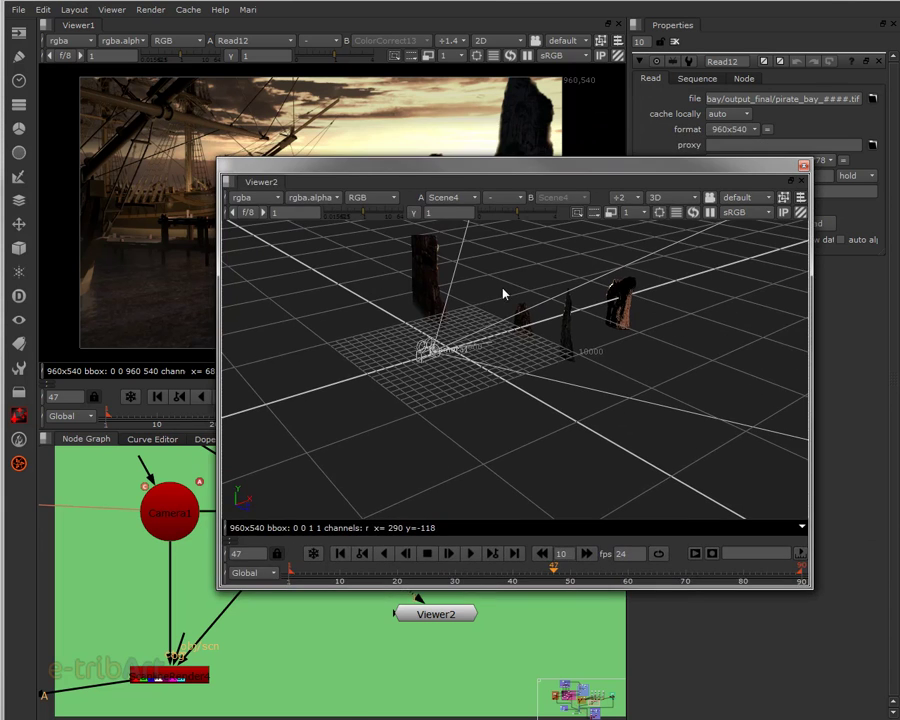
{"action": "left_click_drag", "start_coordinate": [808, 600], "coordinate": [836, 681]}
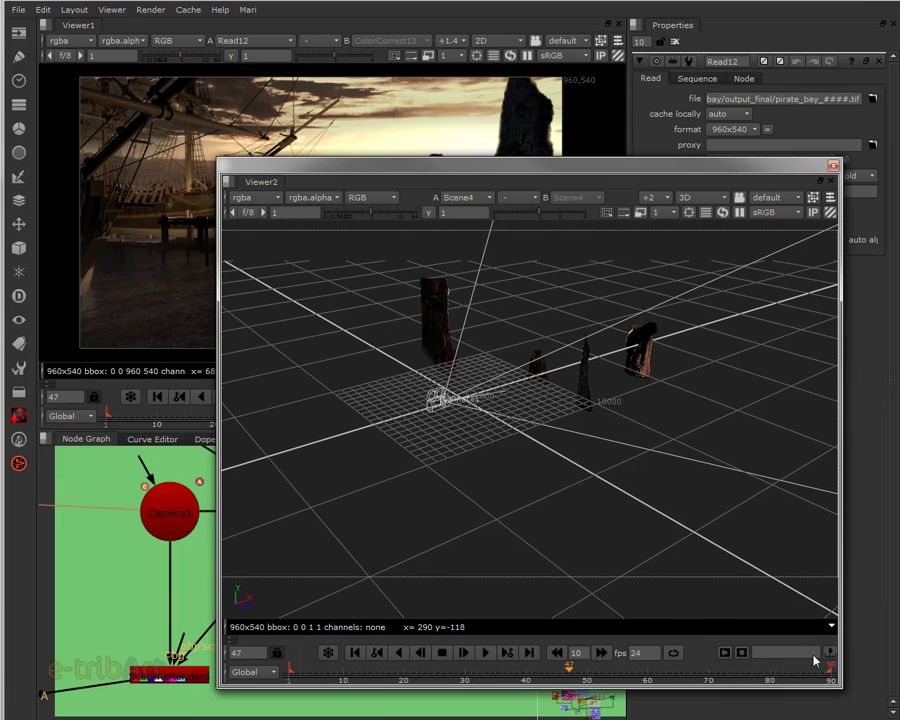
{"action": "scroll", "coordinate": [613, 596], "scroll_direction": "up", "scroll_amount": 2}
{"action": "left_click_drag", "start_coordinate": [613, 596], "coordinate": [732, 449], "text": "ctrl"}
{"action": "middle_click_drag", "start_coordinate": [733, 449], "coordinate": [627, 354]}
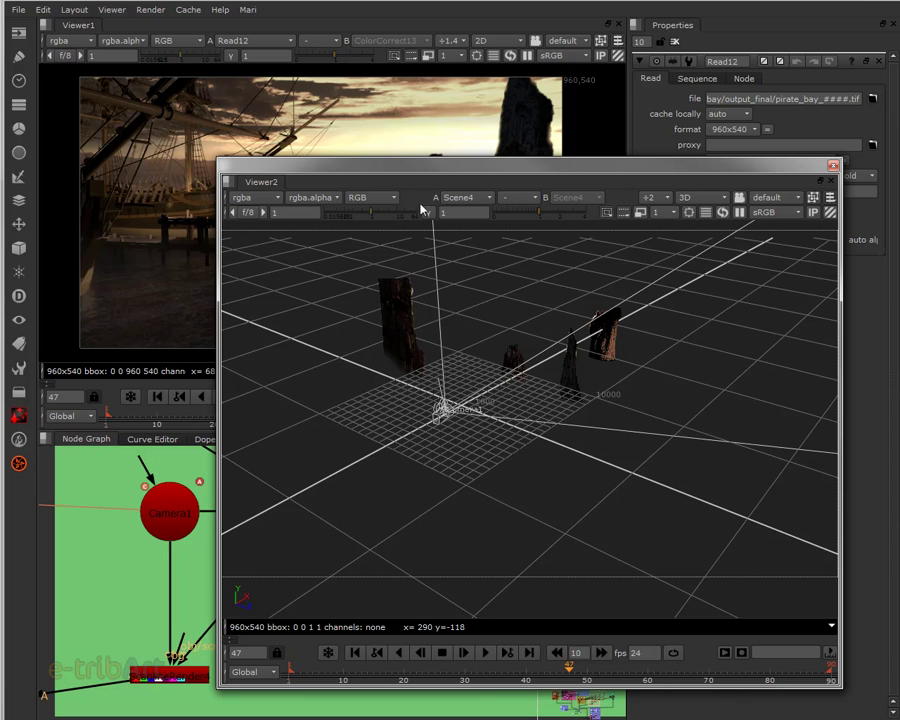
{"action": "left_click_drag", "start_coordinate": [381, 170], "coordinate": [899, 168]}
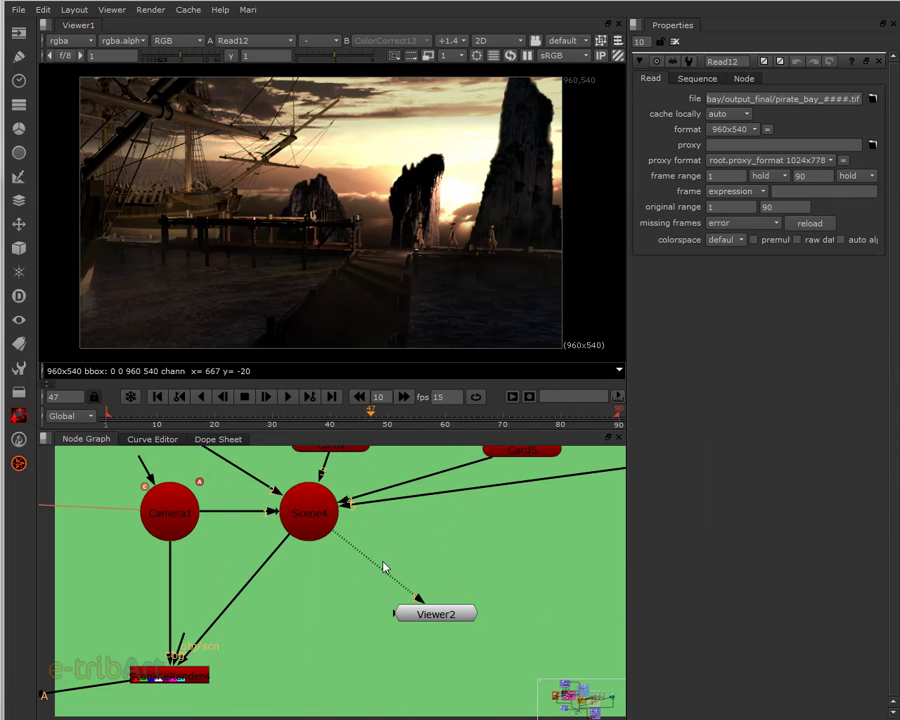
Find the Scene1 node in the pink backdrop and select it to examine its incoming geometry and camera connections.
{"action": "scroll", "coordinate": [334, 577], "scroll_direction": "down", "scroll_amount": 3}
{"action": "middle_click_drag", "start_coordinate": [253, 567], "coordinate": [505, 572]}
{"action": "middle_click_drag", "start_coordinate": [369, 573], "coordinate": [550, 585]}
{"action": "middle_click_drag", "start_coordinate": [354, 546], "coordinate": [388, 590]}
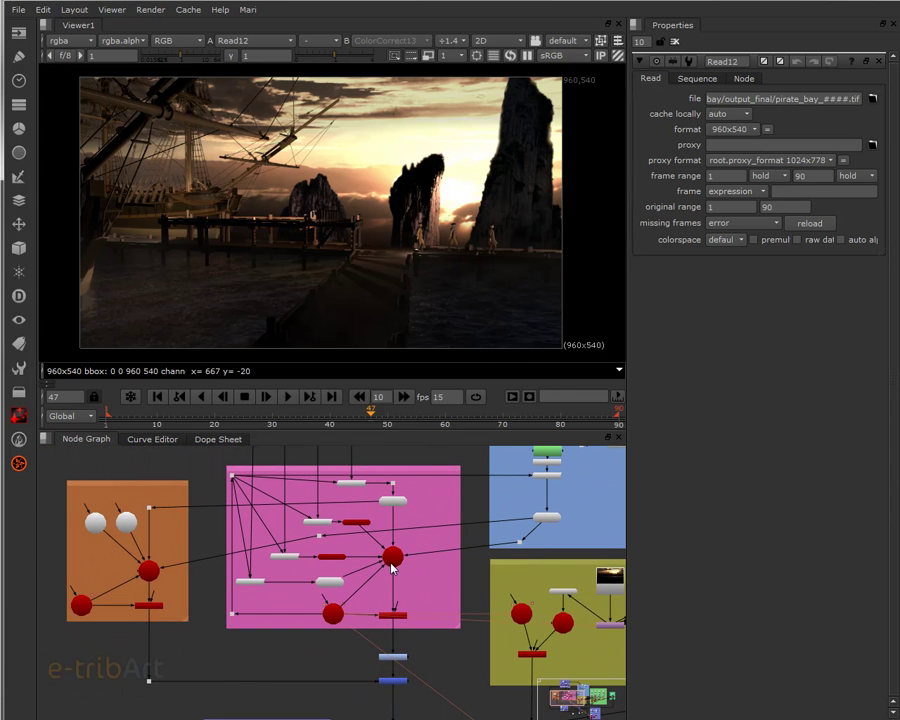
{"action": "scroll", "coordinate": [392, 567], "scroll_direction": "up", "scroll_amount": 5}
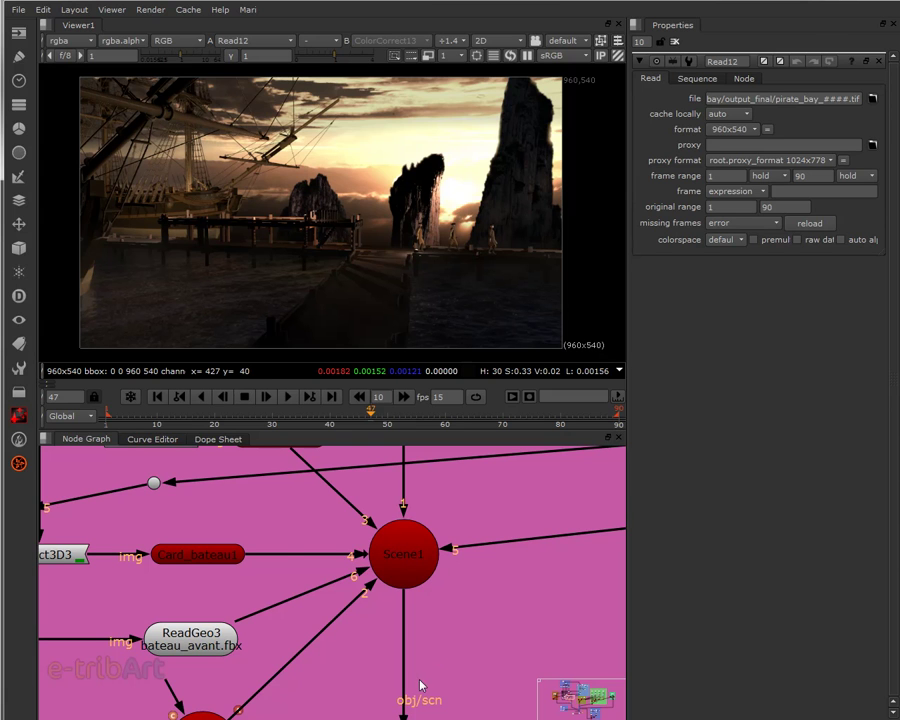
{"action": "left_click", "coordinate": [401, 558]}
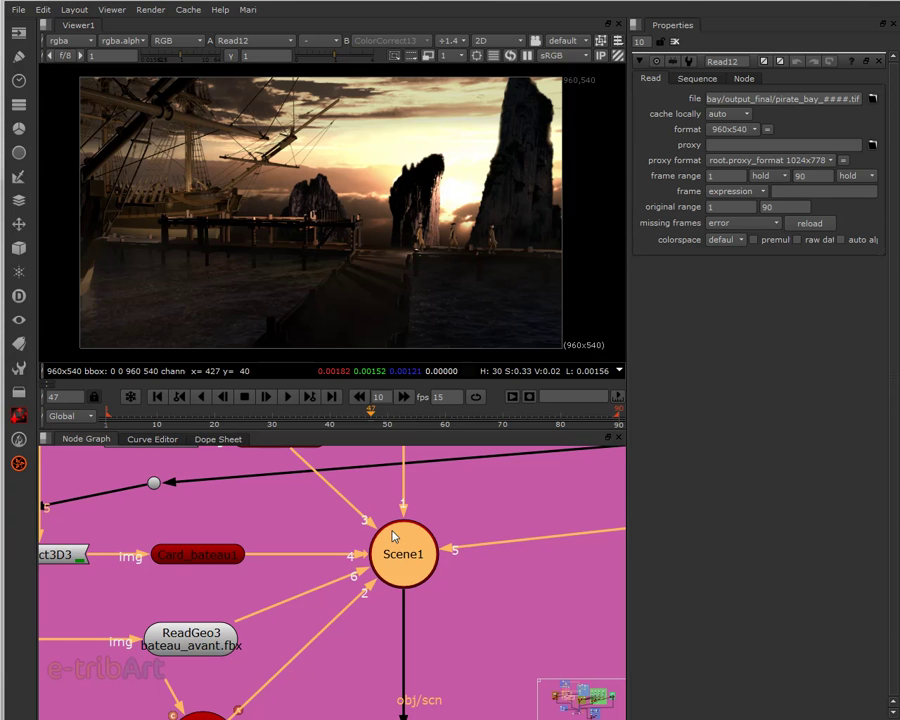
Move the Viewer2 node out of the green backdrop to beside the pink one and connect its input to Scene1.
{"action": "scroll", "coordinate": [411, 567], "scroll_direction": "down", "scroll_amount": 5}
{"action": "middle_click_drag", "start_coordinate": [452, 577], "coordinate": [329, 534]}
{"action": "scroll", "coordinate": [291, 523], "scroll_direction": "down", "scroll_amount": 1}
{"action": "middle_click_drag", "start_coordinate": [409, 559], "coordinate": [326, 560]}
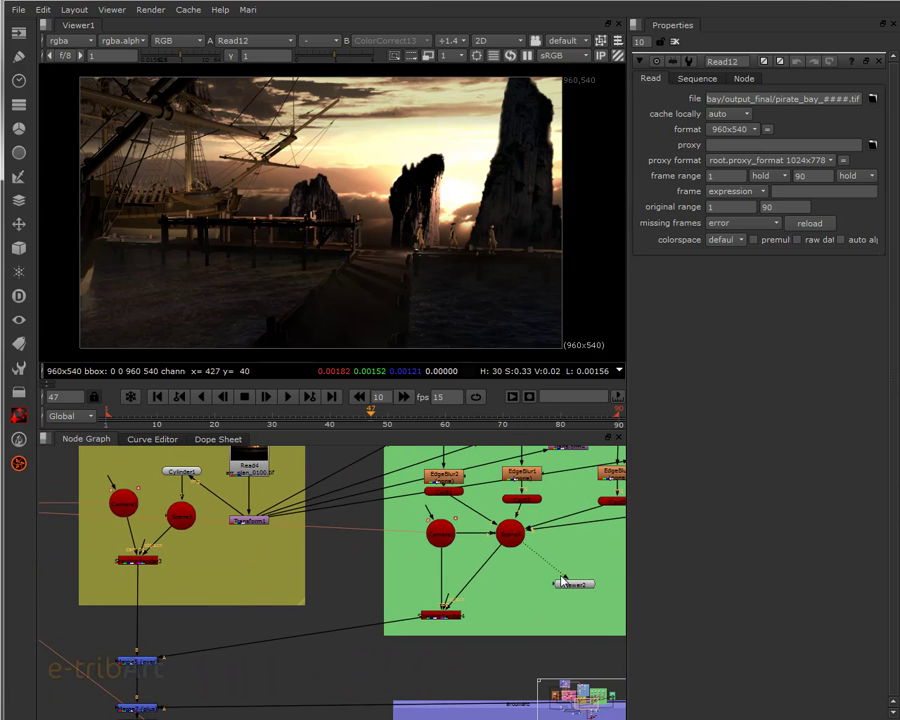
{"action": "left_click_drag", "start_coordinate": [568, 588], "coordinate": [58, 569]}
{"action": "middle_click_drag", "start_coordinate": [110, 574], "coordinate": [500, 606]}
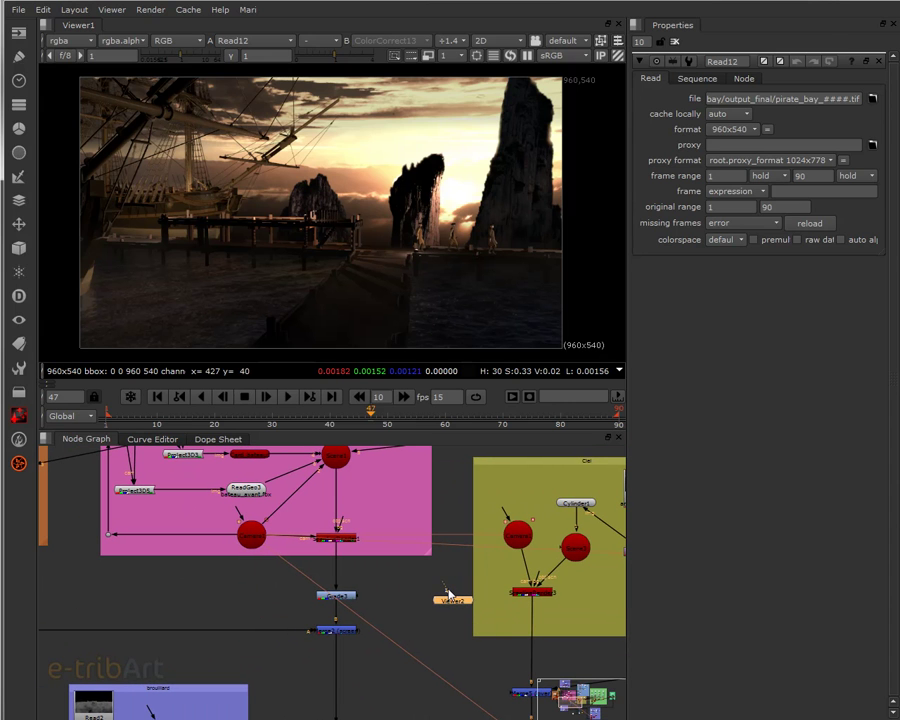
{"action": "left_click_drag", "start_coordinate": [443, 592], "coordinate": [335, 465]}
{"action": "double_click", "coordinate": [452, 600]}
{"action": "left_click_drag", "start_coordinate": [436, 598], "coordinate": [408, 595]}
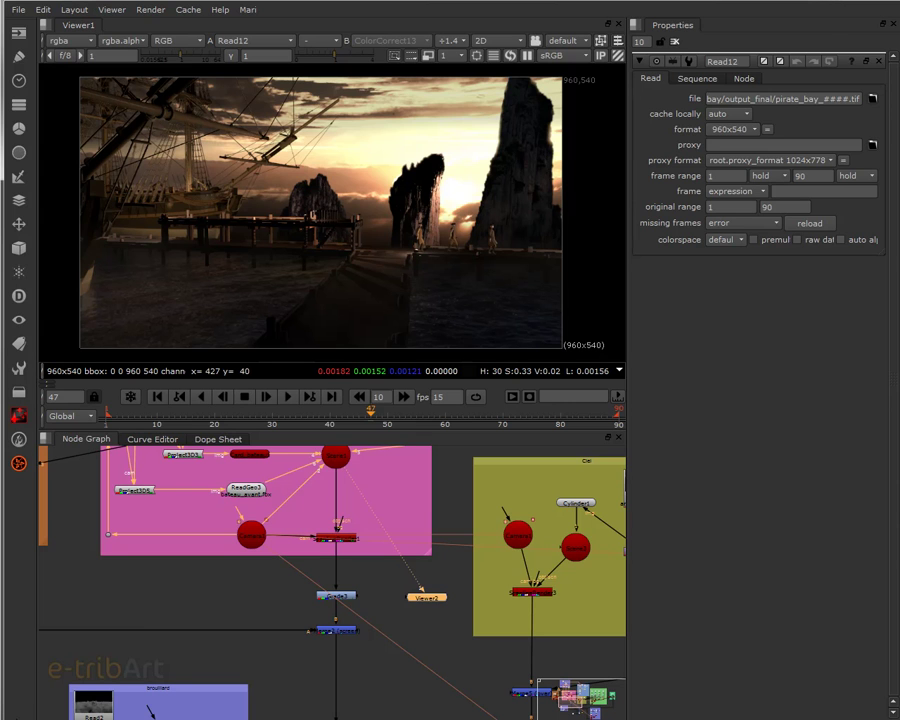
Clear the node selection, bring the floating Viewer2 window over the workspace and frame Scene1's ship and pier in 3D.
{"action": "key", "text": "ctrl+shift+a"}
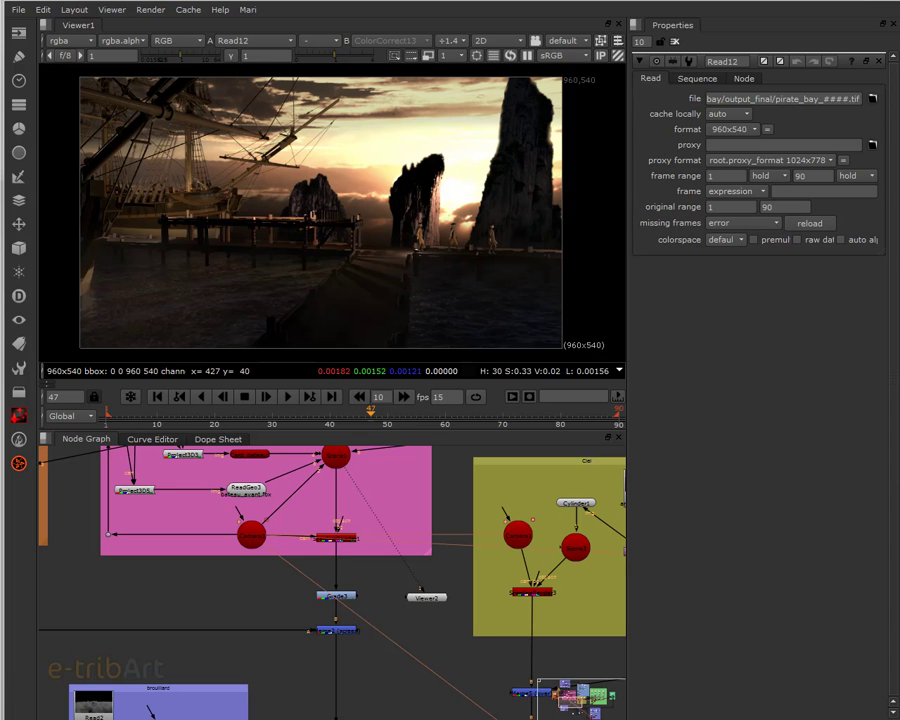
{"action": "left_click_drag", "start_coordinate": [899, 66], "coordinate": [528, 68]}
{"action": "scroll", "coordinate": [579, 332], "scroll_direction": "up", "scroll_amount": 2}
{"action": "scroll", "coordinate": [578, 330], "scroll_direction": "up", "scroll_amount": 2}
{"action": "middle_click_drag", "start_coordinate": [551, 316], "coordinate": [647, 281]}
{"action": "left_click_drag", "start_coordinate": [648, 287], "coordinate": [523, 282], "text": "ctrl"}
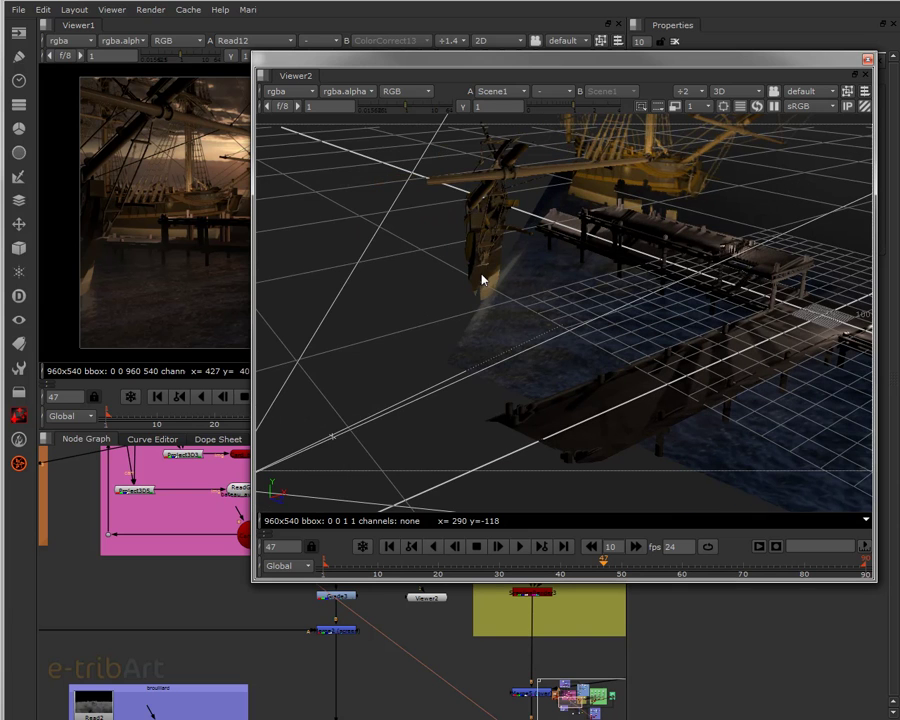
Select the foreground ship, pier and water plane in turn in Scene1's 3D view to examine each geometry.
{"action": "left_click", "coordinate": [466, 321]}
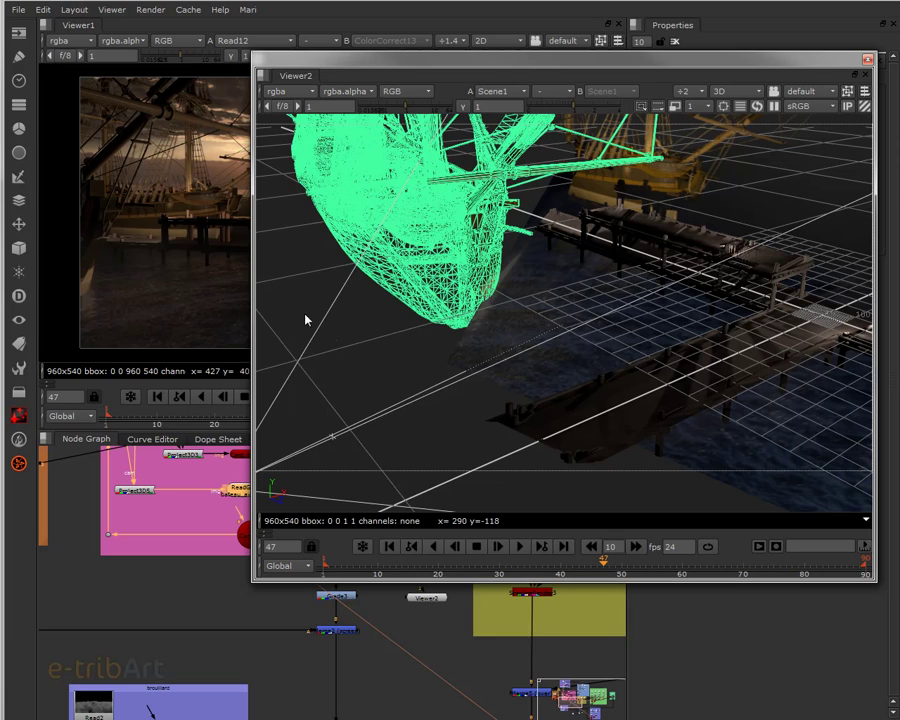
{"action": "left_click", "coordinate": [374, 348]}
{"action": "left_click_drag", "start_coordinate": [515, 313], "coordinate": [681, 225], "text": "ctrl"}
{"action": "left_click_drag", "start_coordinate": [613, 321], "coordinate": [567, 283], "text": "ctrl"}
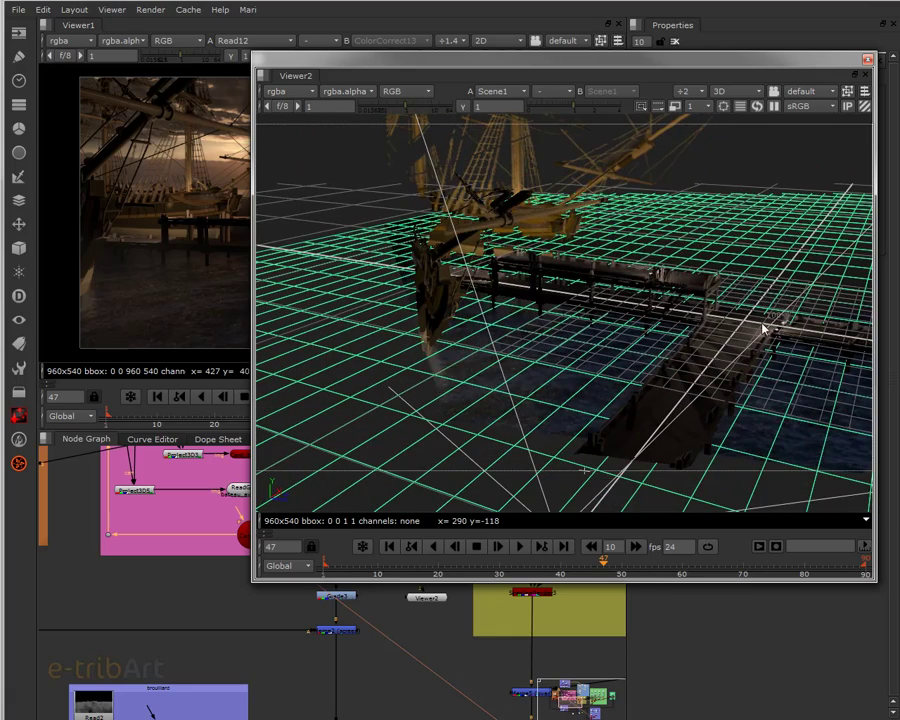
{"action": "left_click_drag", "start_coordinate": [707, 424], "coordinate": [672, 370], "text": "ctrl"}
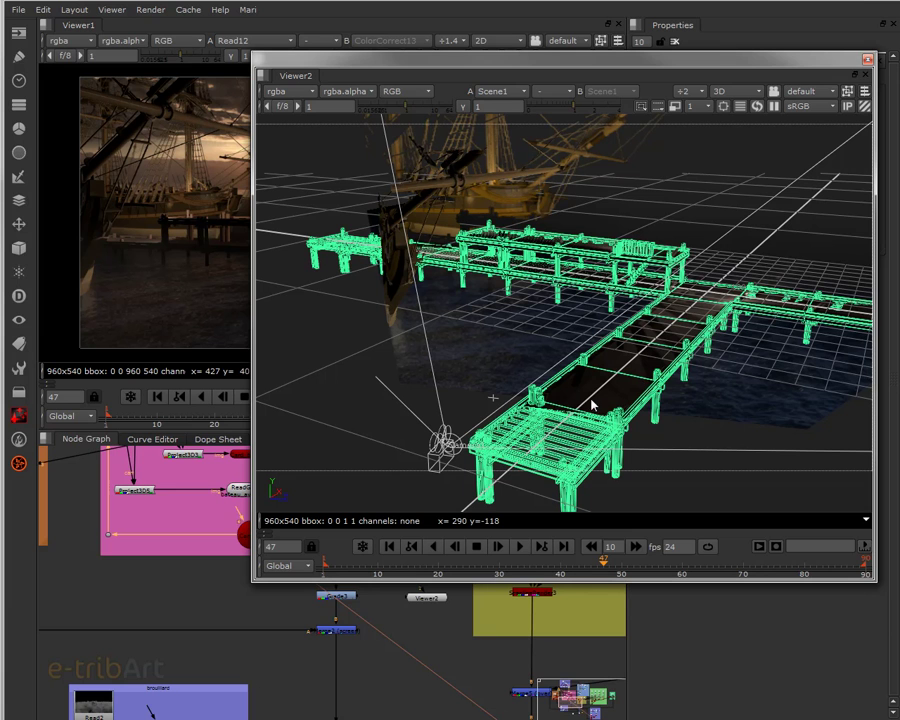
{"action": "left_click", "coordinate": [367, 437]}
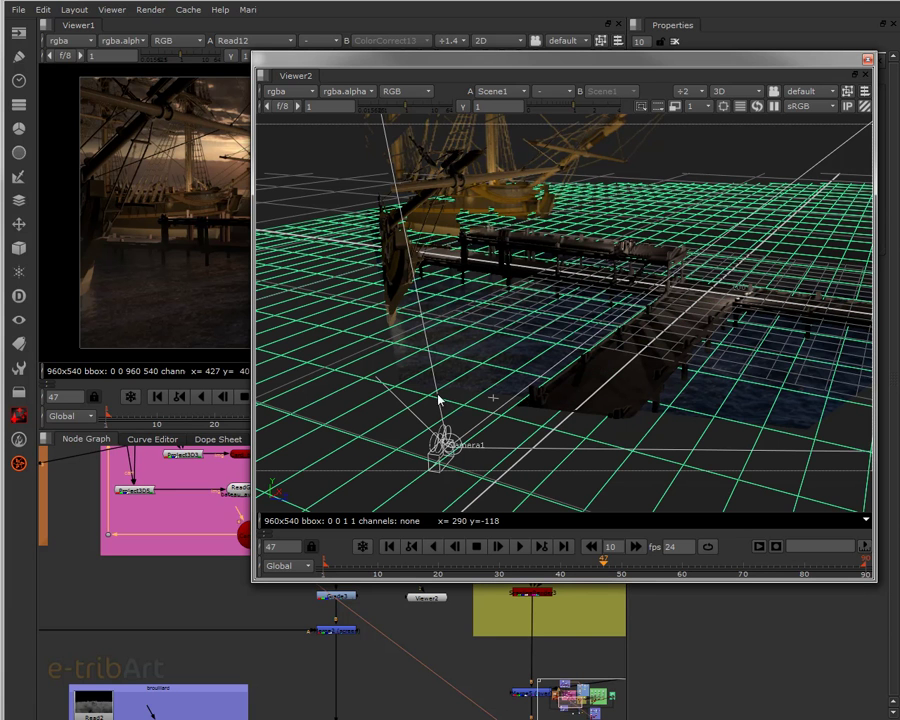
Select the background ship's projection card, inspect it and the pier's far end from several angles, and move the viewer window away.
{"action": "left_click_drag", "start_coordinate": [556, 481], "coordinate": [482, 506], "text": "ctrl"}
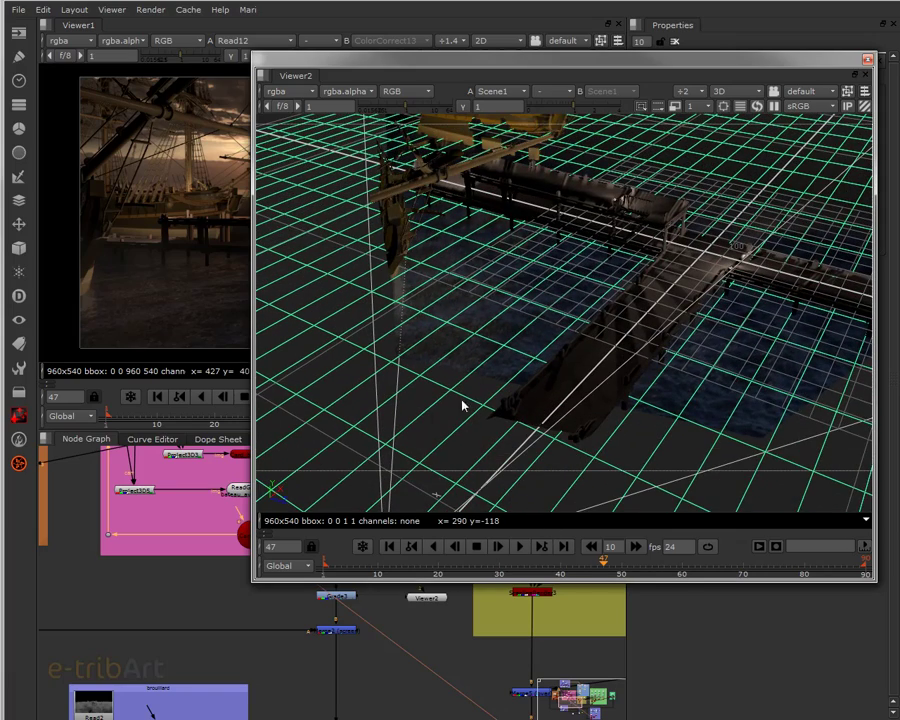
{"action": "left_click_drag", "start_coordinate": [514, 331], "coordinate": [495, 375], "text": "ctrl"}
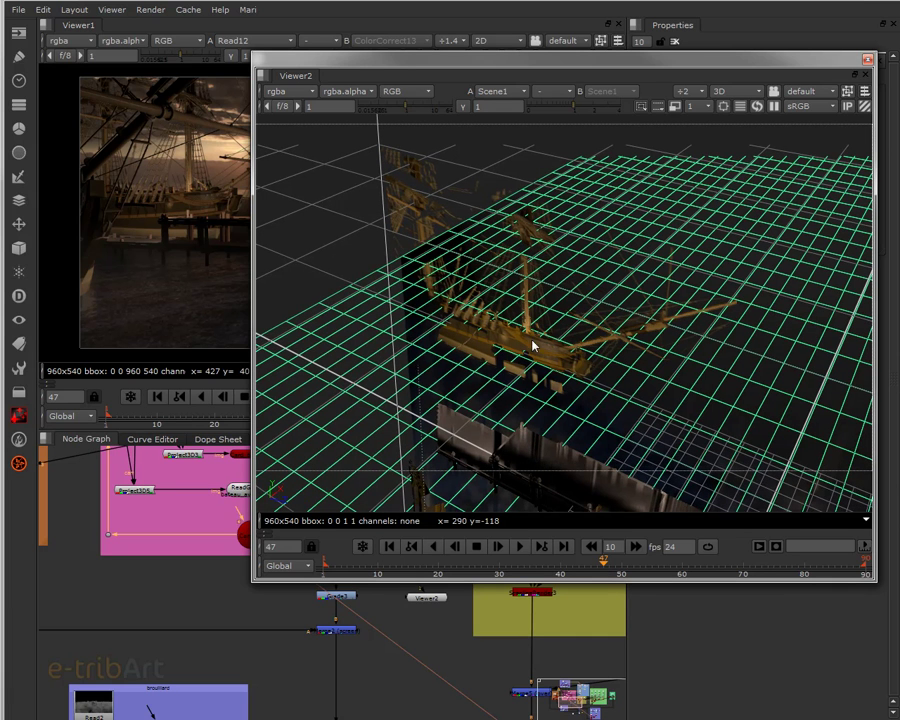
{"action": "left_click", "coordinate": [566, 293]}
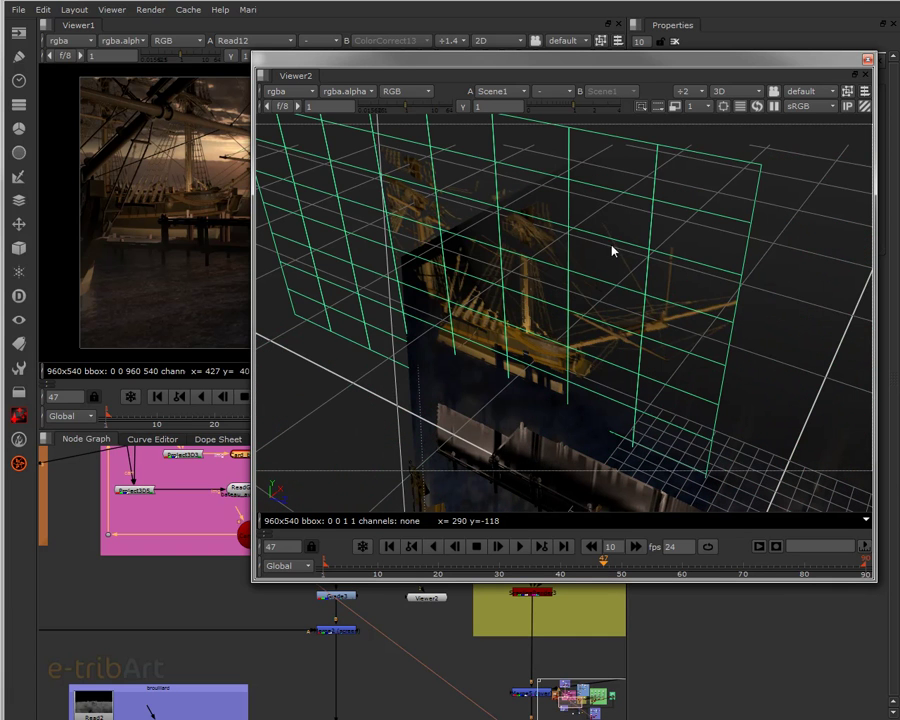
{"action": "left_click_drag", "start_coordinate": [564, 364], "coordinate": [522, 258], "text": "ctrl"}
{"action": "scroll", "coordinate": [607, 373], "scroll_direction": "down", "scroll_amount": 5}
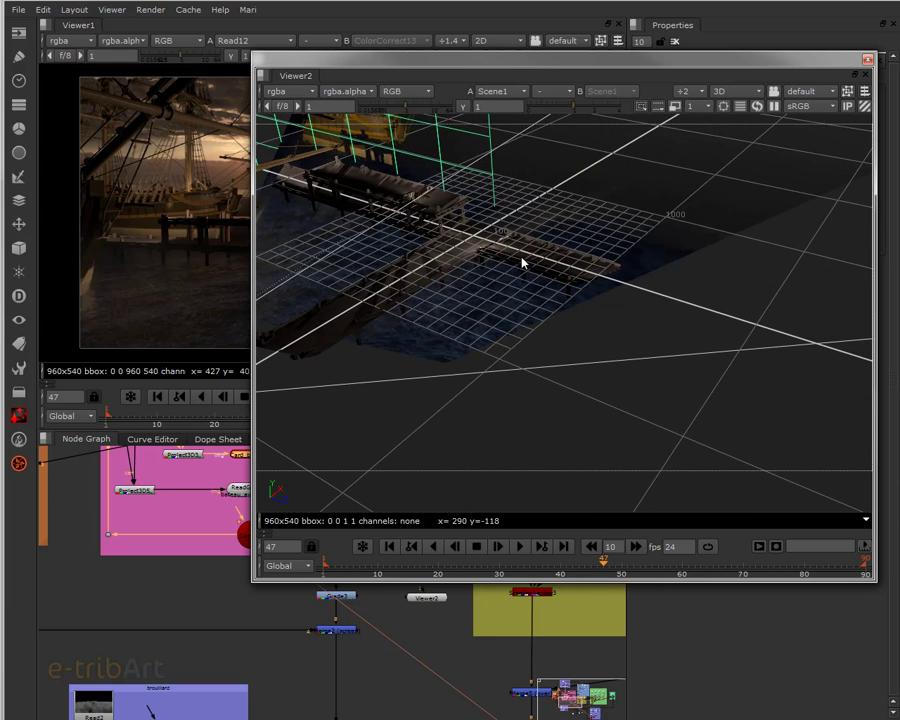
{"action": "scroll", "coordinate": [534, 273], "scroll_direction": "up", "scroll_amount": 3}
{"action": "scroll", "coordinate": [534, 273], "scroll_direction": "up", "scroll_amount": 6}
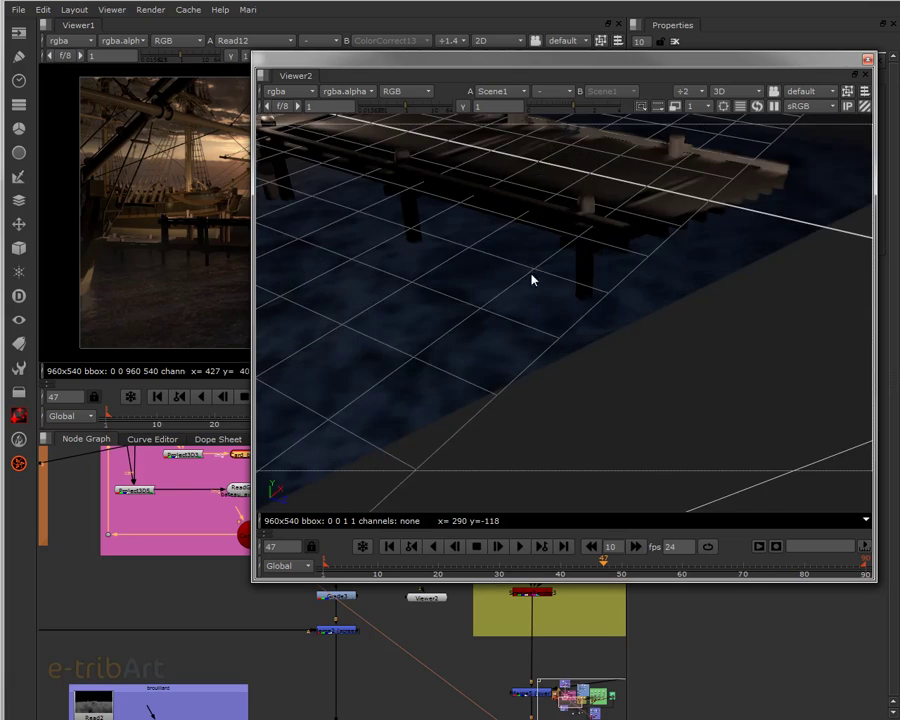
{"action": "left_click_drag", "start_coordinate": [557, 341], "coordinate": [620, 290], "text": "ctrl"}
{"action": "left_click_drag", "start_coordinate": [557, 62], "coordinate": [899, 52]}
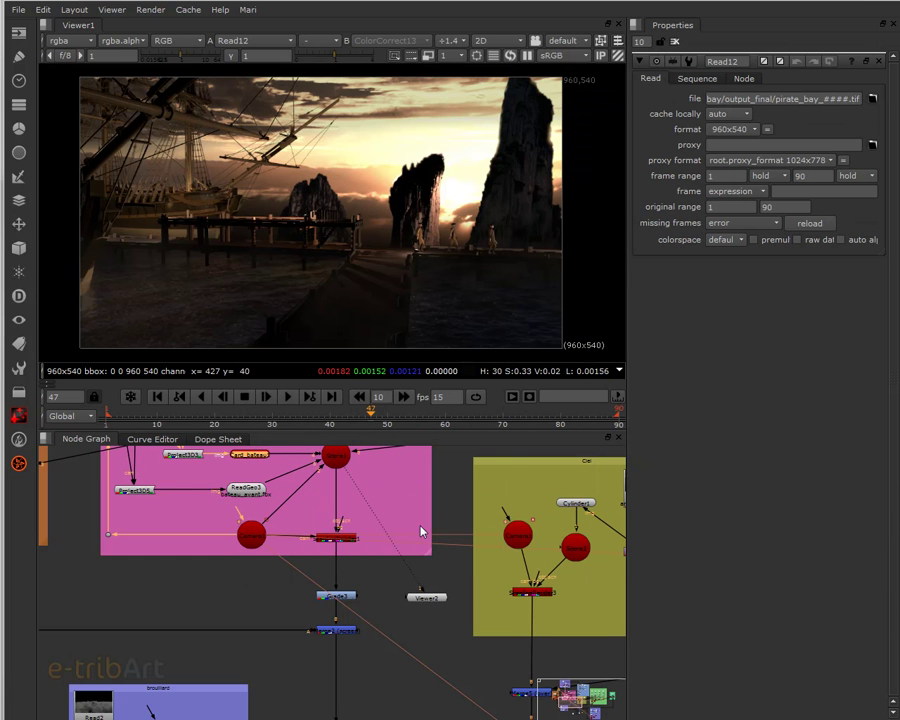
Examine how the Shuffle and Premult branches feed the Project3D nodes of the Scene_3D backdrop.
{"action": "middle_click_drag", "start_coordinate": [396, 506], "coordinate": [470, 640]}
{"action": "scroll", "coordinate": [468, 635], "scroll_direction": "up", "scroll_amount": 4}
{"action": "middle_click_drag", "start_coordinate": [402, 571], "coordinate": [378, 690]}
{"action": "scroll", "coordinate": [378, 622], "scroll_direction": "down", "scroll_amount": 3}
{"action": "middle_click_drag", "start_coordinate": [364, 581], "coordinate": [480, 702]}
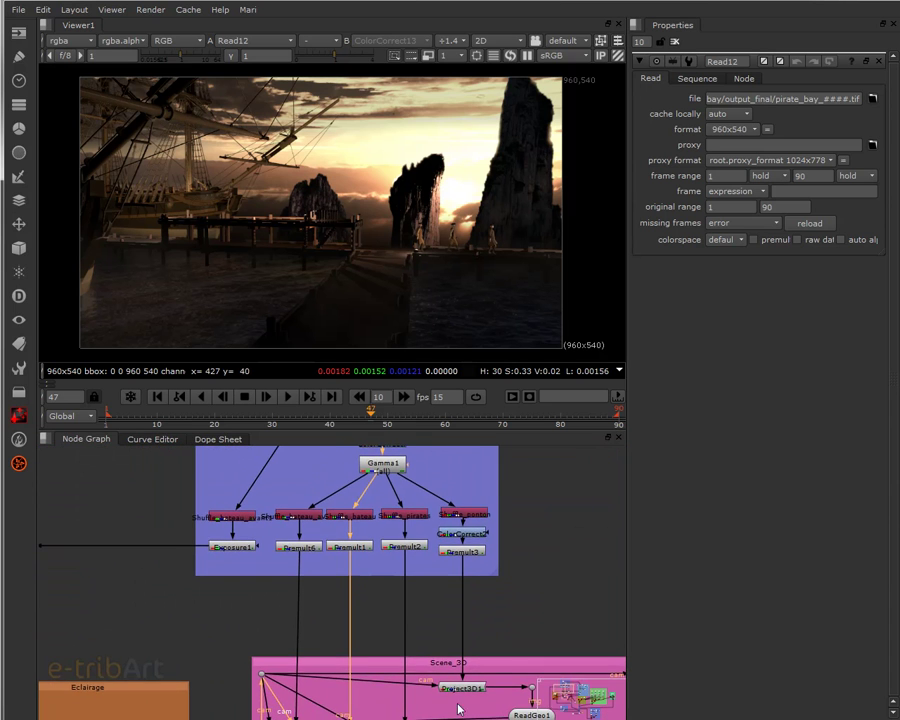
{"action": "scroll", "coordinate": [390, 655], "scroll_direction": "up", "scroll_amount": 3}
{"action": "middle_click_drag", "start_coordinate": [352, 632], "coordinate": [346, 516]}
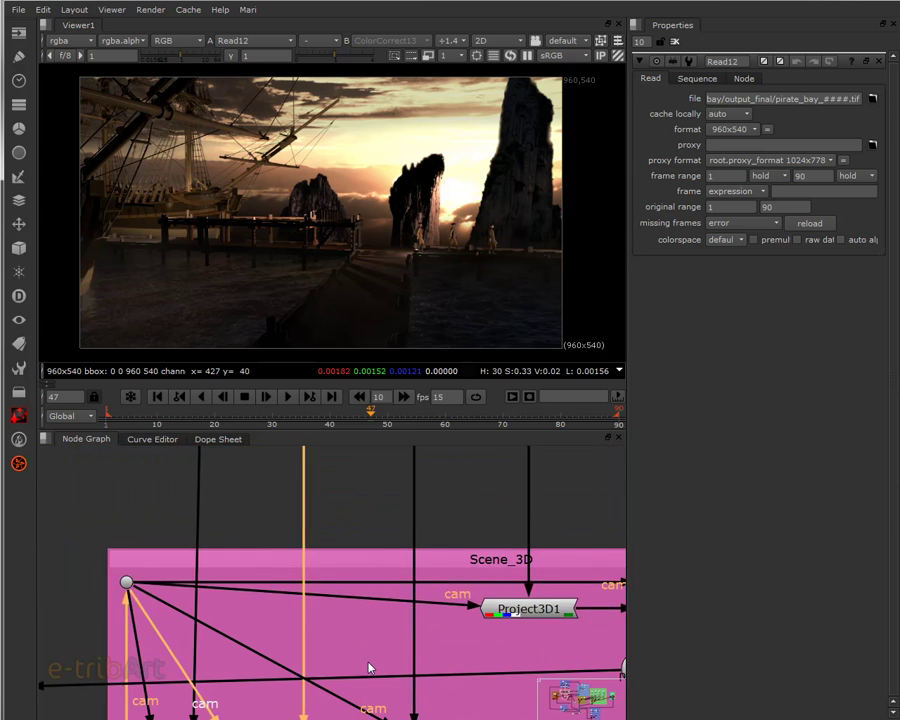
{"action": "middle_click_drag", "start_coordinate": [363, 670], "coordinate": [510, 556]}
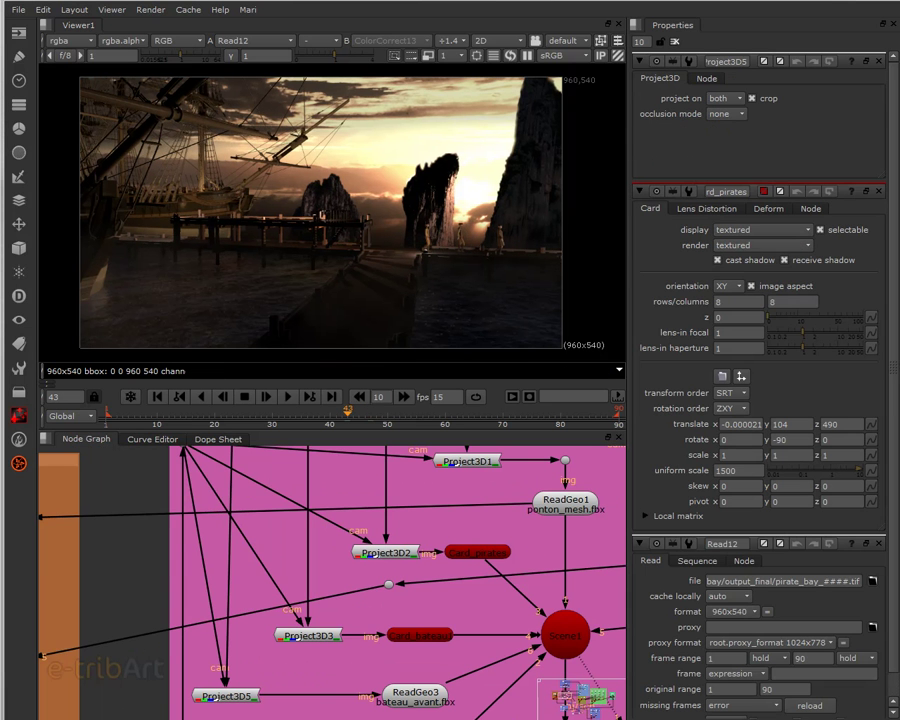
Bring back the Scene1 viewer window, examine and select the card carrying the walking pirates, and move the window away.
{"action": "left_click_drag", "start_coordinate": [899, 280], "coordinate": [475, 109]}
{"action": "scroll", "coordinate": [514, 295], "scroll_direction": "up", "scroll_amount": 3}
{"action": "middle_click_drag", "start_coordinate": [512, 307], "coordinate": [622, 318]}
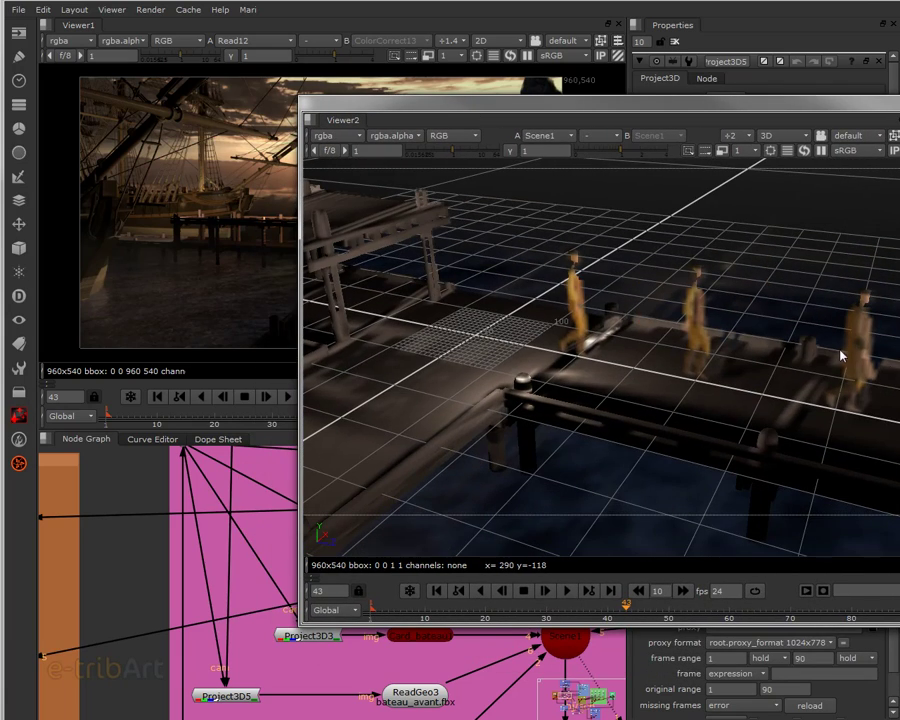
{"action": "scroll", "coordinate": [838, 355], "scroll_direction": "up", "scroll_amount": 3}
{"action": "scroll", "coordinate": [838, 355], "scroll_direction": "down", "scroll_amount": 3}
{"action": "scroll", "coordinate": [838, 355], "scroll_direction": "down", "scroll_amount": 3}
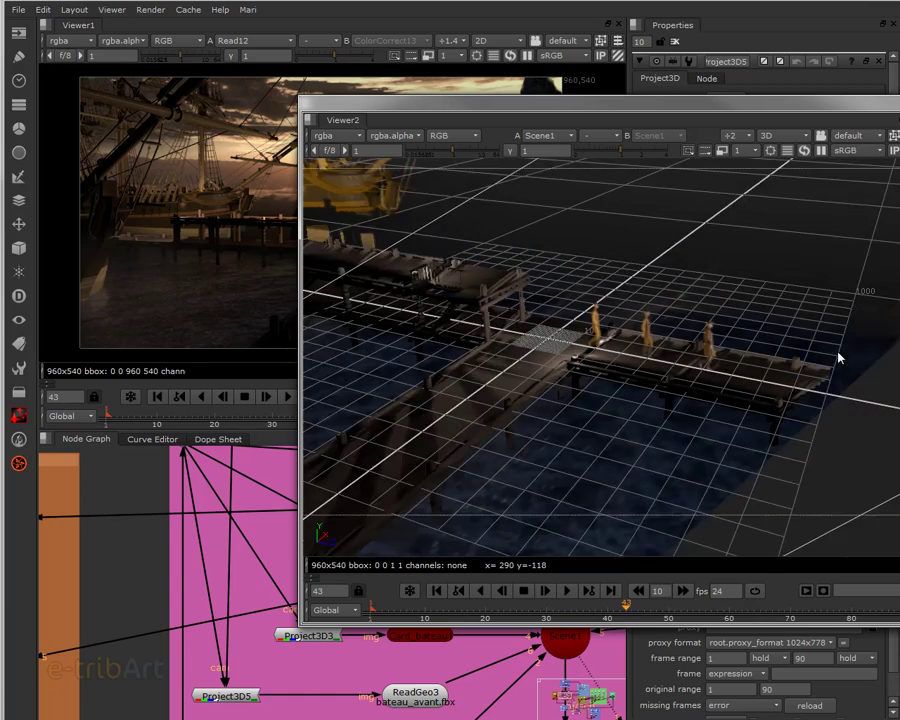
{"action": "left_click_drag", "start_coordinate": [721, 416], "coordinate": [540, 280], "text": "ctrl"}
{"action": "scroll", "coordinate": [771, 381], "scroll_direction": "up", "scroll_amount": 5}
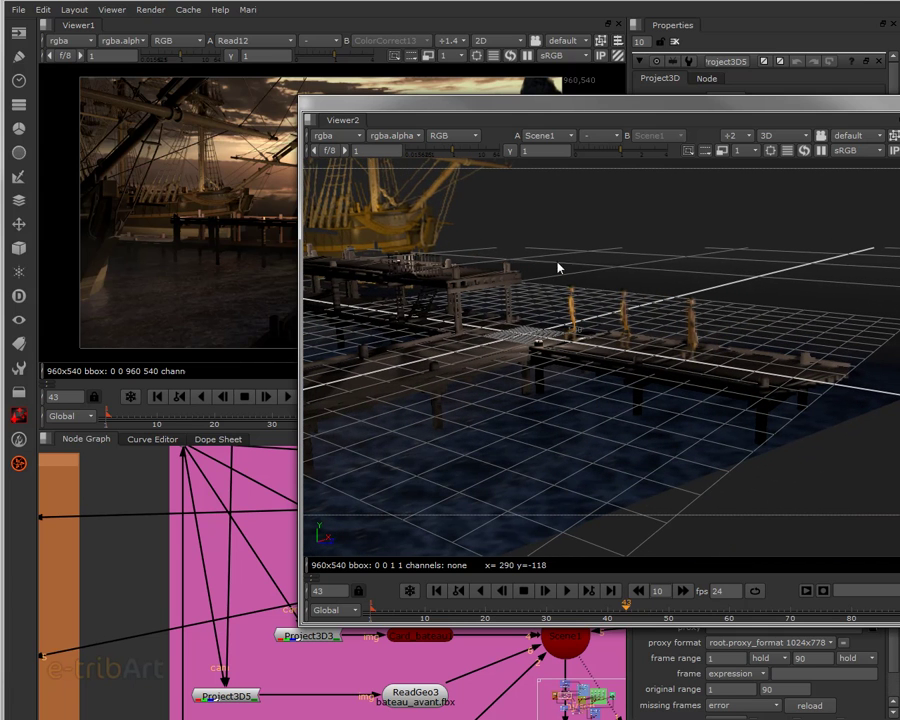
{"action": "left_click", "coordinate": [627, 312]}
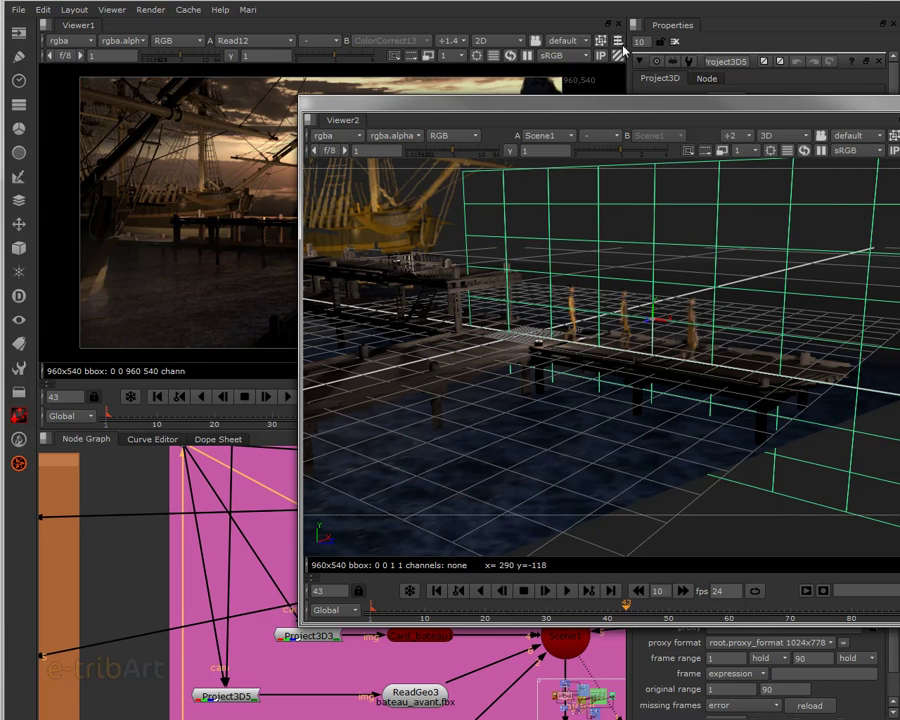
{"action": "left_click_drag", "start_coordinate": [611, 106], "coordinate": [899, 138]}
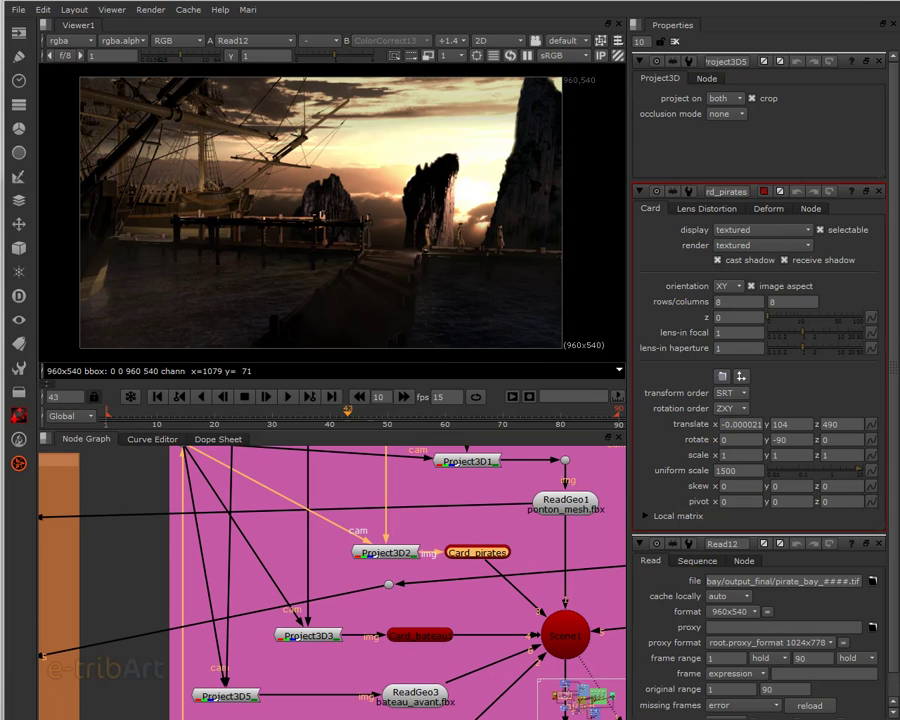
Review Scene1's overall 3D layout from higher up in the floating viewer and dismiss the window.
{"action": "left_click_drag", "start_coordinate": [899, 111], "coordinate": [385, 106]}
{"action": "scroll", "coordinate": [431, 373], "scroll_direction": "down", "scroll_amount": 3}
{"action": "left_click_drag", "start_coordinate": [459, 341], "coordinate": [464, 297], "text": "alt"}
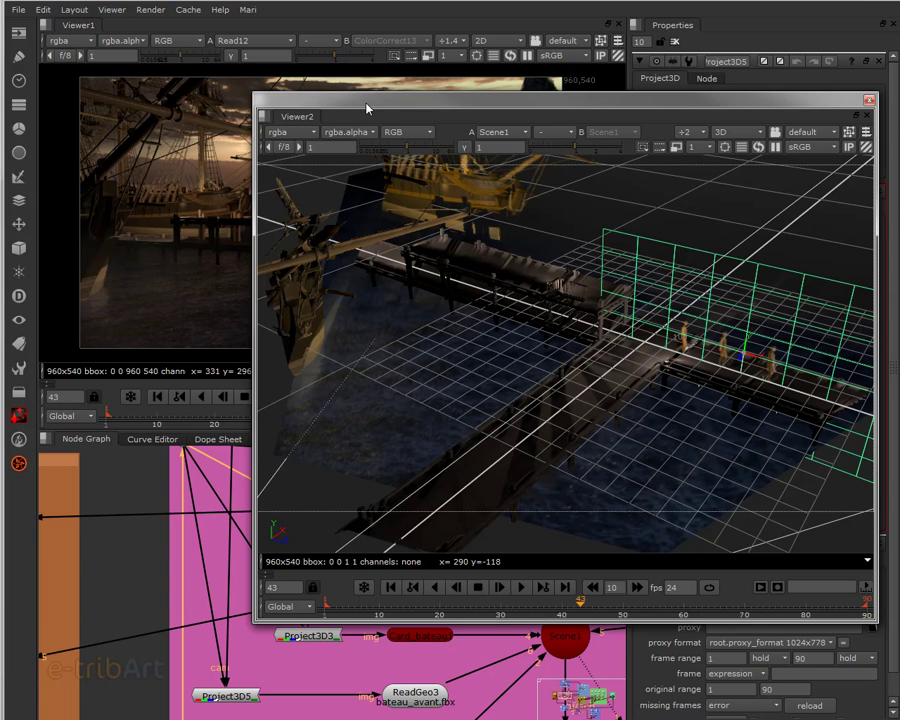
{"action": "key", "text": "alt+F4"}
Find the Eclairage backdrop and select Scene2 to examine its light, camera and geometry connections.
{"action": "middle_click_drag", "start_coordinate": [309, 510], "coordinate": [458, 502]}
{"action": "scroll", "coordinate": [453, 511], "scroll_direction": "down", "scroll_amount": 2}
{"action": "middle_click_drag", "start_coordinate": [384, 516], "coordinate": [430, 519]}
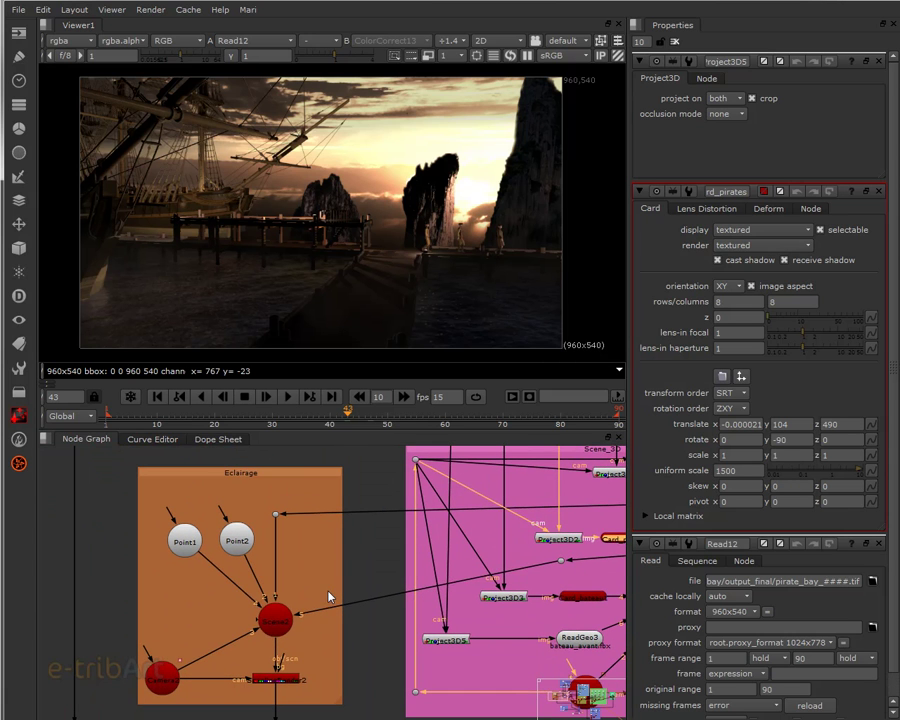
{"action": "left_click", "coordinate": [267, 617]}
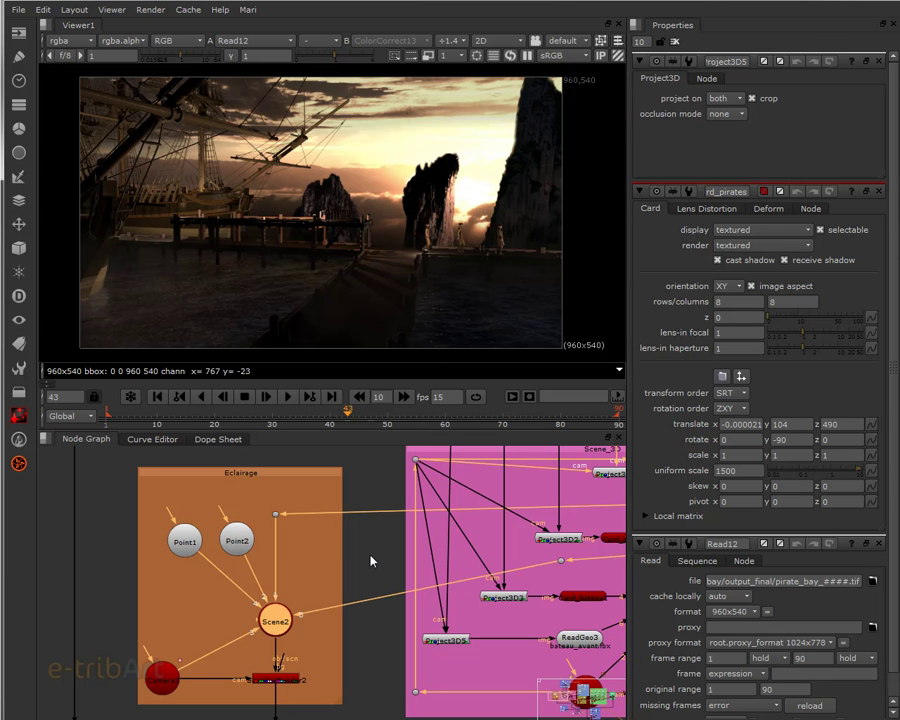
{"action": "middle_click_drag", "start_coordinate": [364, 585], "coordinate": [227, 565]}
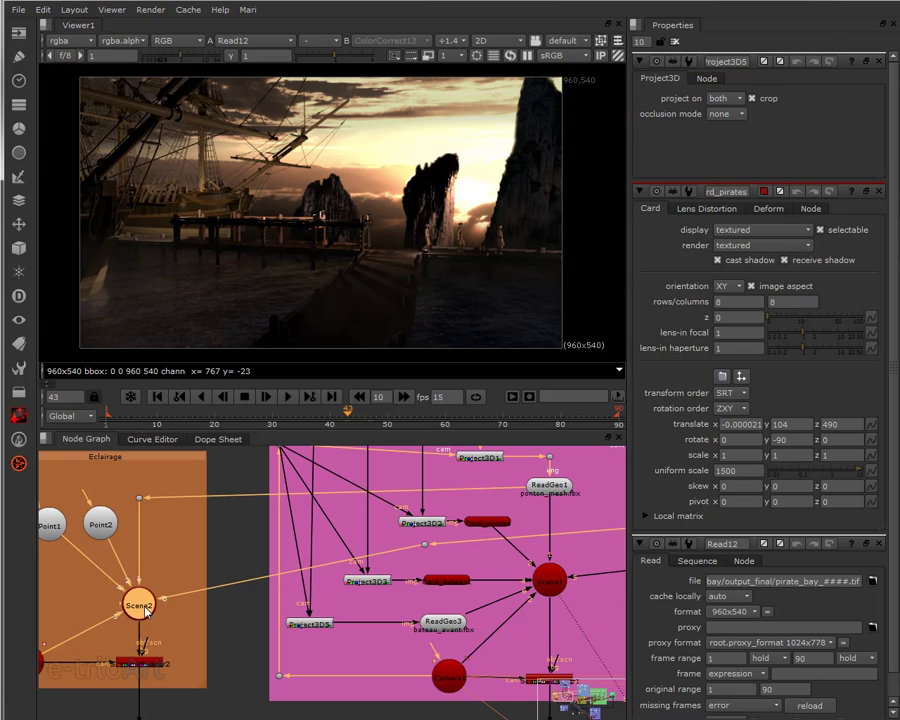
Shift the Point2 and Point1 light nodes slightly within the Eclairage backdrop.
{"action": "mouse_move", "coordinate": [101, 525]}
{"action": "left_mouse_down"}
{"action": "mouse_move", "coordinate": [110, 505]}
{"action": "mouse_move", "coordinate": [90, 516]}
{"action": "left_mouse_up"}
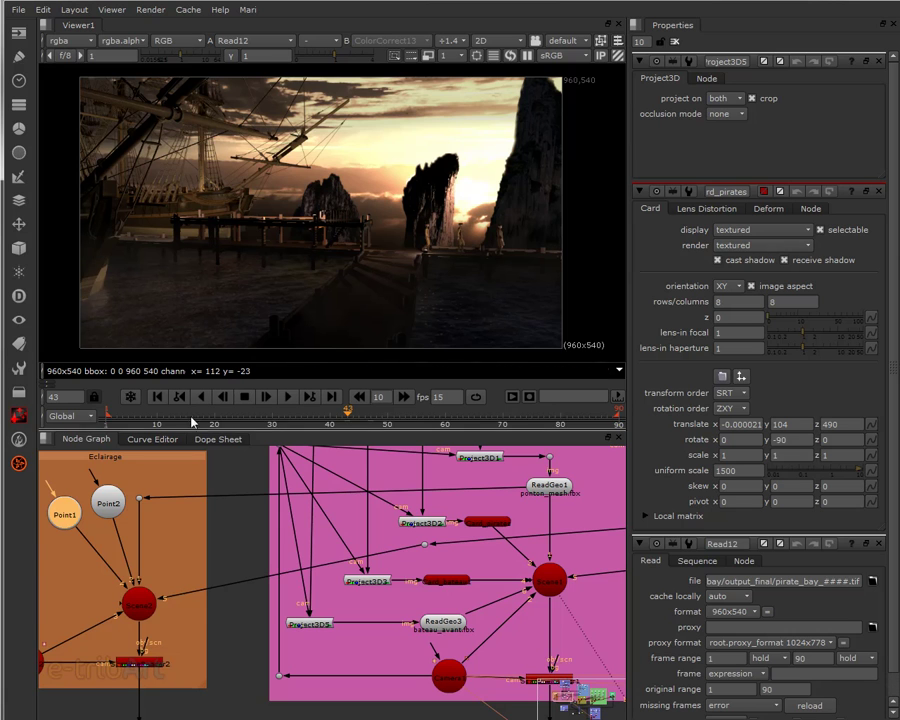
{"action": "middle_click_drag", "start_coordinate": [315, 526], "coordinate": [340, 540]}
{"action": "left_click_drag", "start_coordinate": [92, 519], "coordinate": [88, 523]}
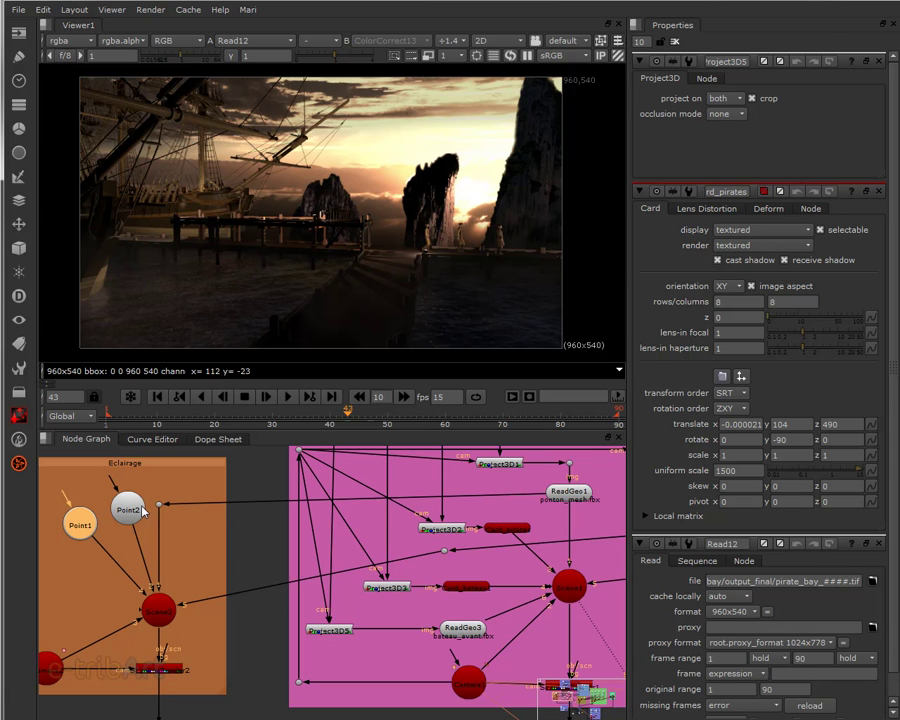
Trace the geometry feeding Scene2 by selecting ReadGeo1 in the Scene_3D backdrop and ReadGeo2 in the blue backdrop.
{"action": "middle_click_drag", "start_coordinate": [393, 565], "coordinate": [327, 563]}
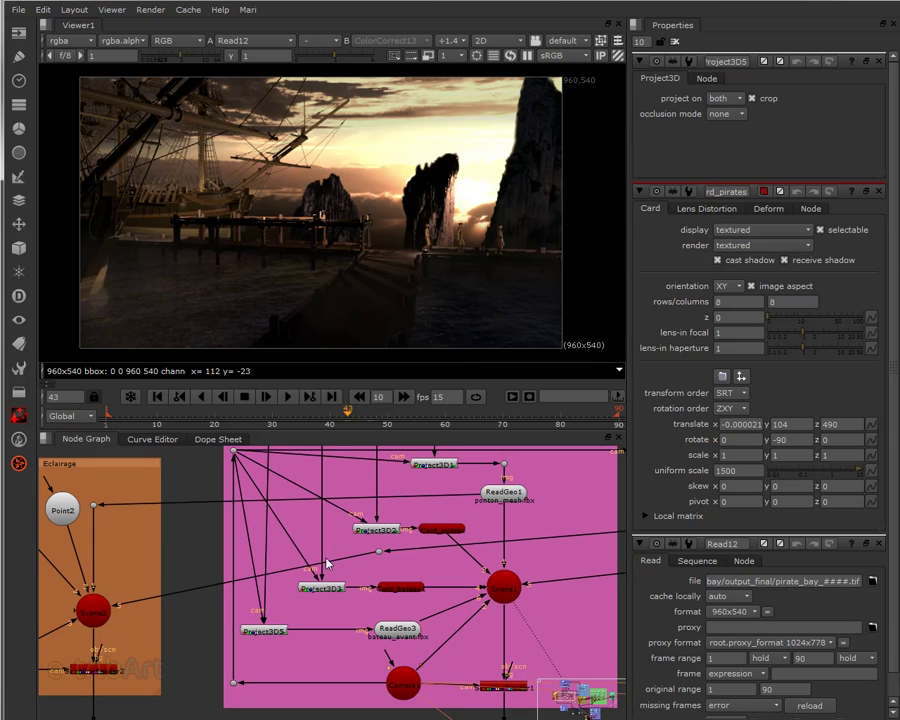
{"action": "middle_click_drag", "start_coordinate": [438, 565], "coordinate": [414, 569]}
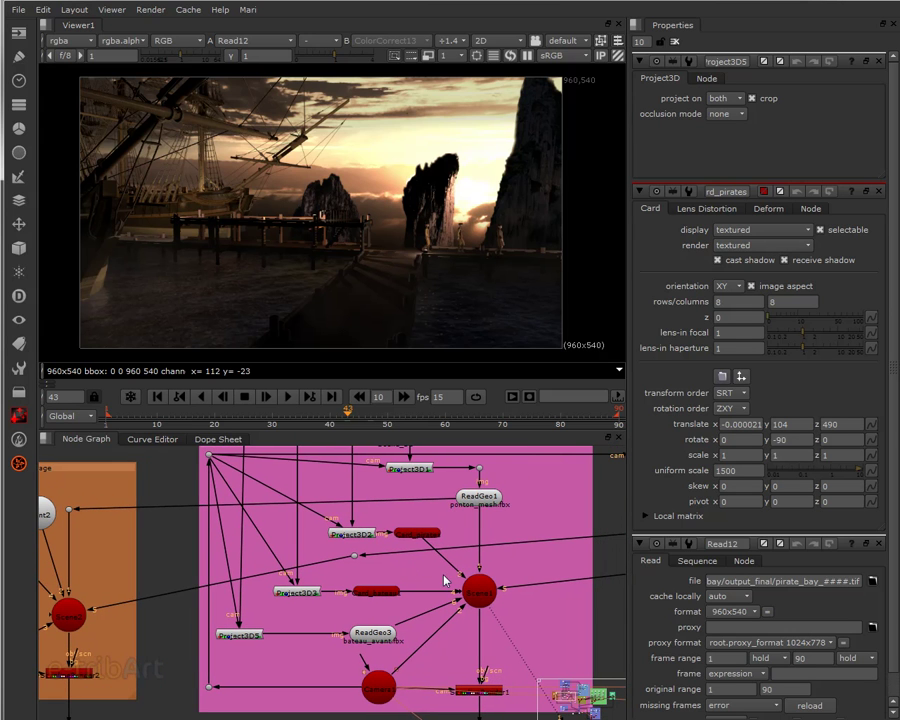
{"action": "middle_click_drag", "start_coordinate": [491, 566], "coordinate": [424, 579]}
{"action": "scroll", "coordinate": [468, 571], "scroll_direction": "down", "scroll_amount": 2}
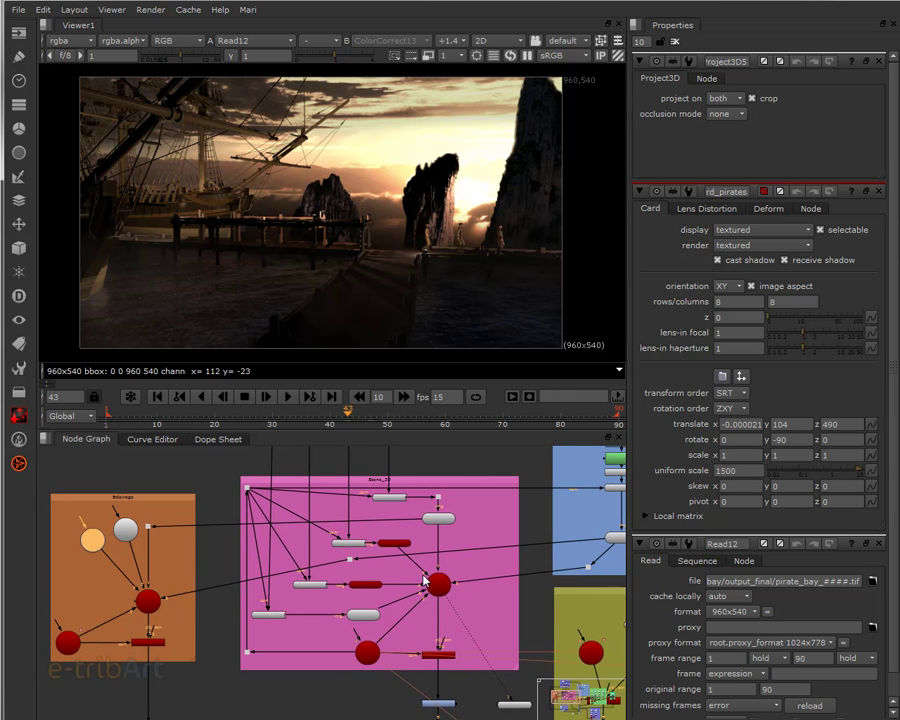
{"action": "scroll", "coordinate": [422, 578], "scroll_direction": "up", "scroll_amount": 5}
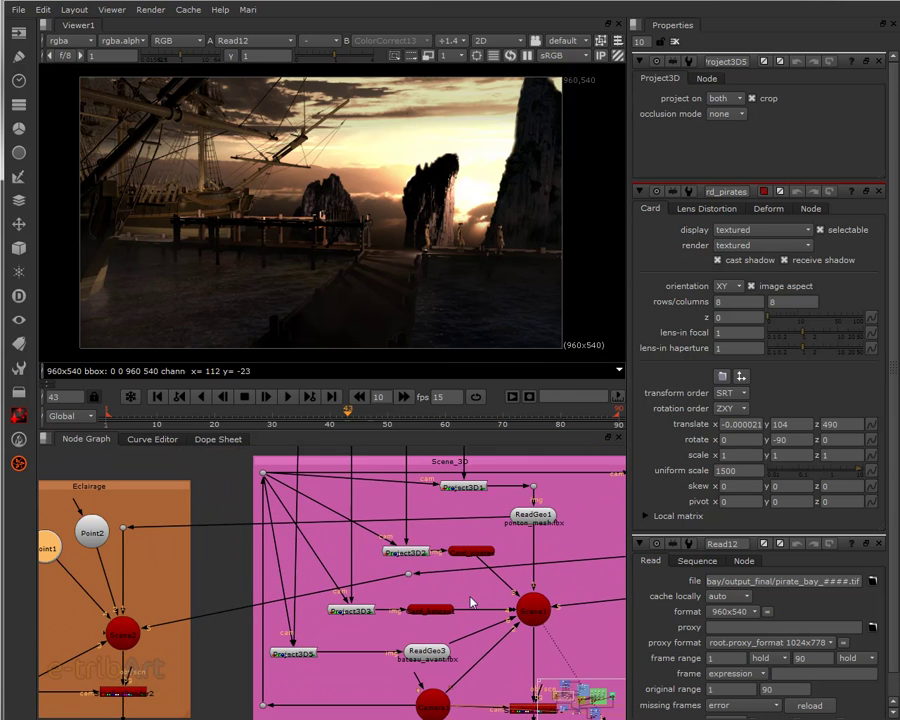
{"action": "left_click", "coordinate": [532, 516]}
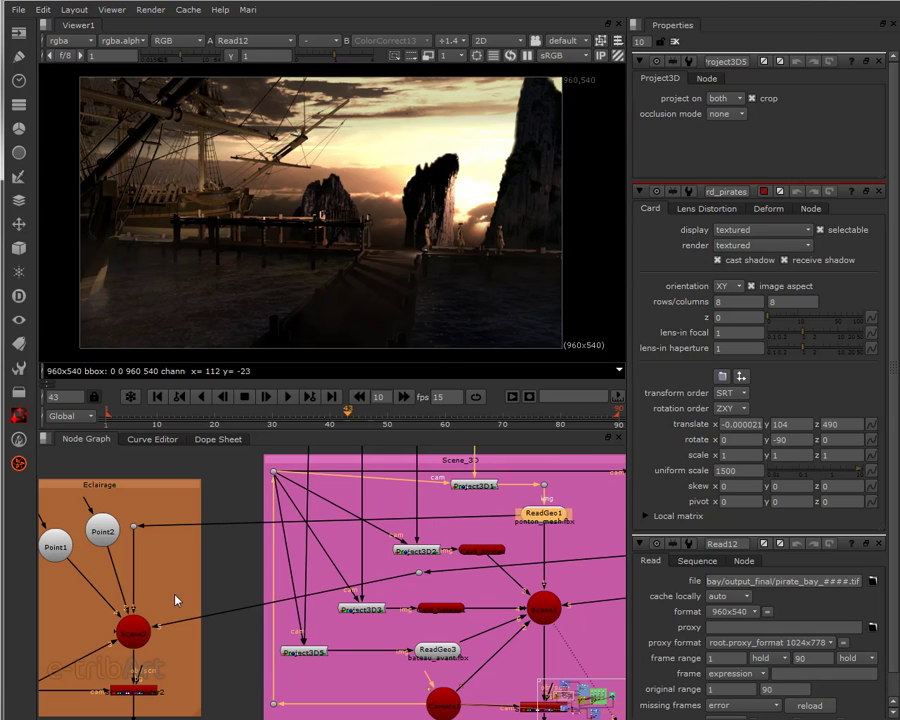
{"action": "middle_click_drag", "start_coordinate": [506, 575], "coordinate": [289, 578]}
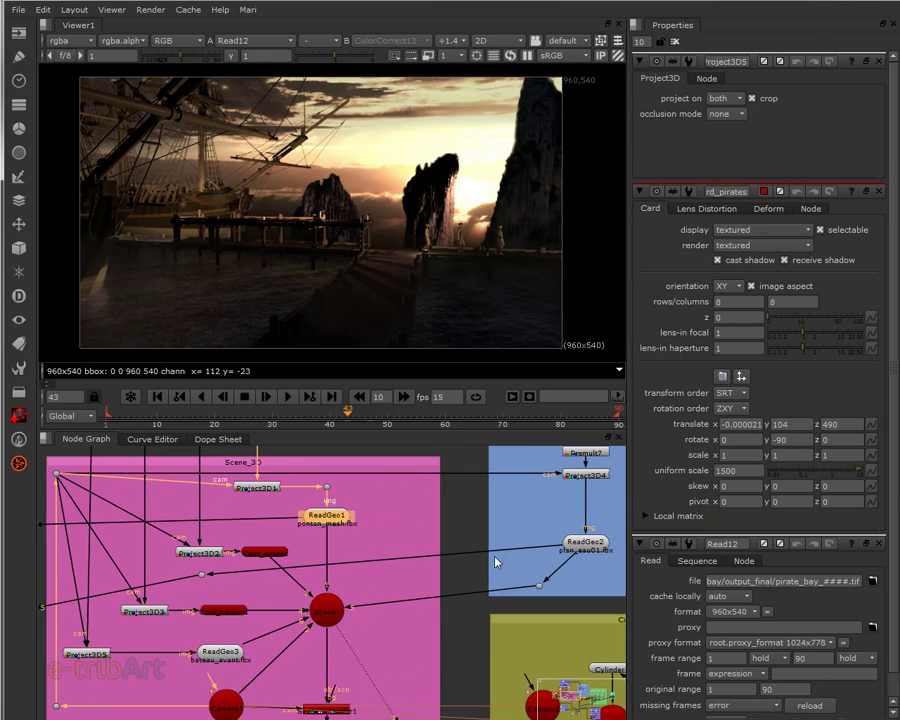
{"action": "left_click", "coordinate": [575, 545]}
Examine the water branch in the Eau backdrop, enlarging the Read5 alpha and Read3 sea footage nodes.
{"action": "middle_click_drag", "start_coordinate": [560, 529], "coordinate": [448, 719]}
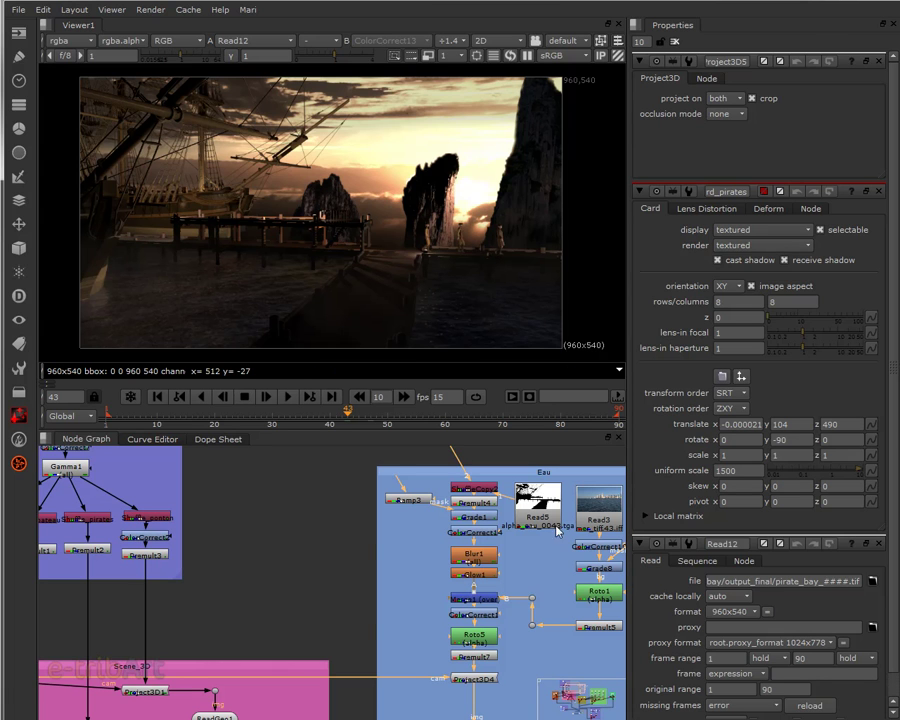
{"action": "middle_click_drag", "start_coordinate": [564, 550], "coordinate": [401, 618]}
{"action": "scroll", "coordinate": [442, 577], "scroll_direction": "up", "scroll_amount": 4}
{"action": "scroll", "coordinate": [383, 614], "scroll_direction": "up", "scroll_amount": 3}
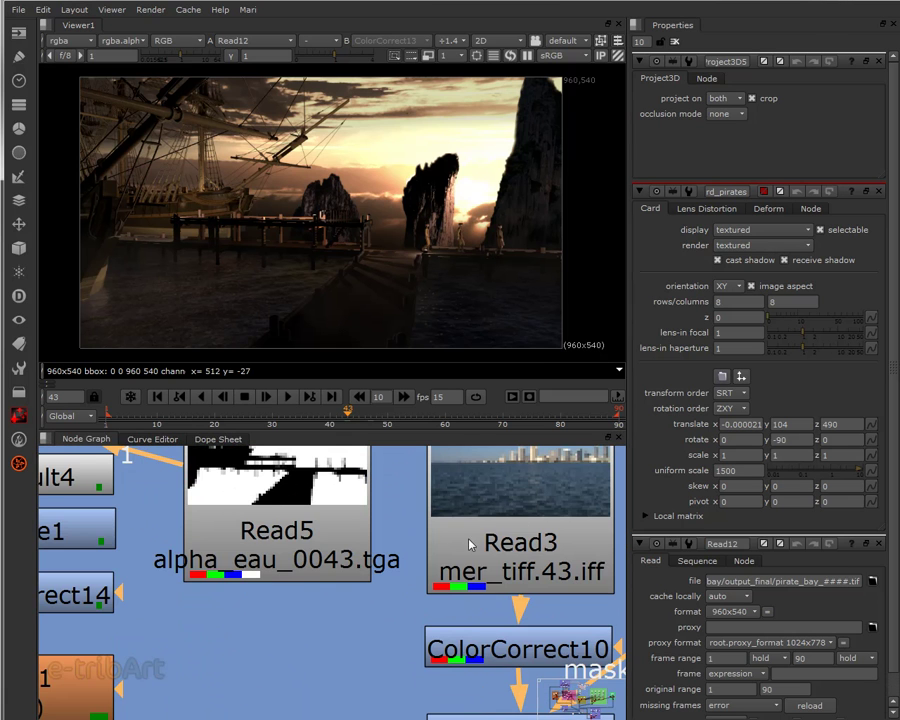
{"action": "middle_click_drag", "start_coordinate": [570, 470], "coordinate": [530, 566]}
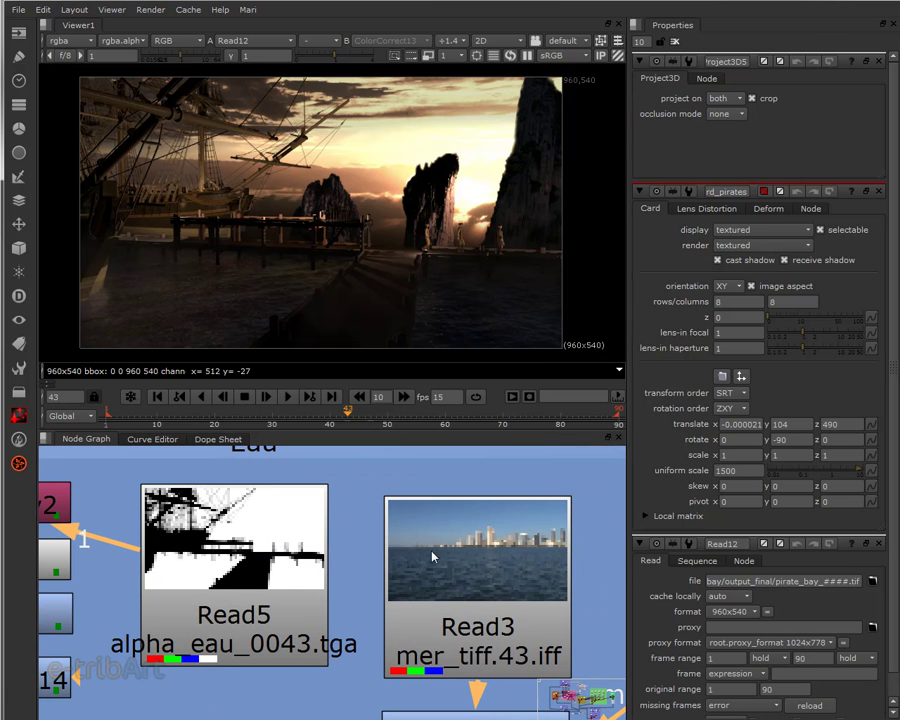
Trace the water branch from Read5 and Read3 down through Project3D4 and ReadGeo2 to the Scene_3D and Eclairage backdrops.
{"action": "scroll", "coordinate": [362, 626], "scroll_direction": "down", "scroll_amount": 7}
{"action": "middle_click_drag", "start_coordinate": [362, 638], "coordinate": [502, 553]}
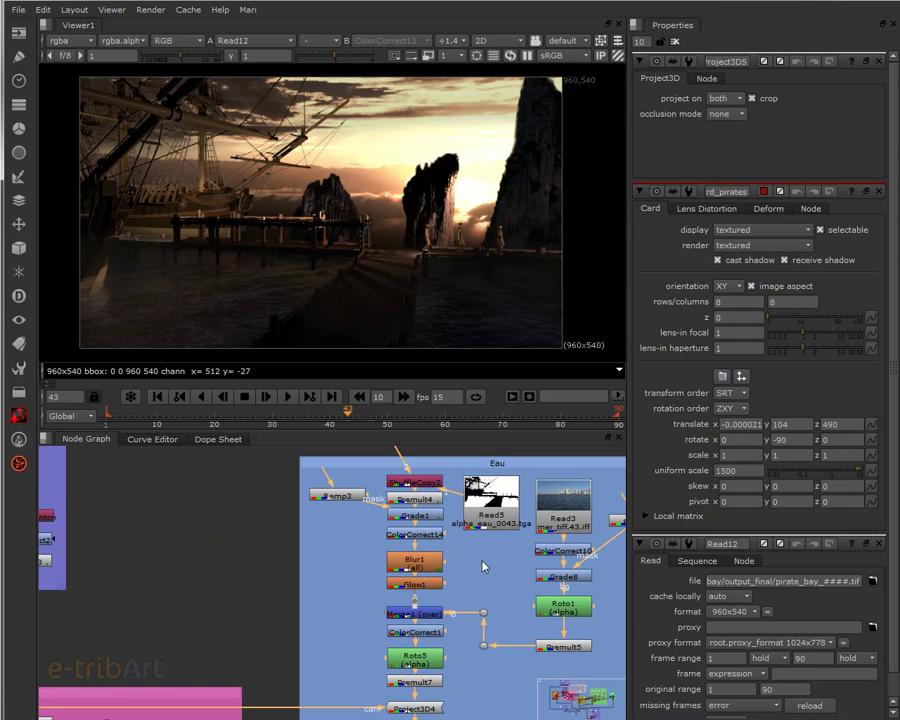
{"action": "scroll", "coordinate": [470, 565], "scroll_direction": "down", "scroll_amount": 2}
{"action": "middle_click_drag", "start_coordinate": [332, 591], "coordinate": [355, 567]}
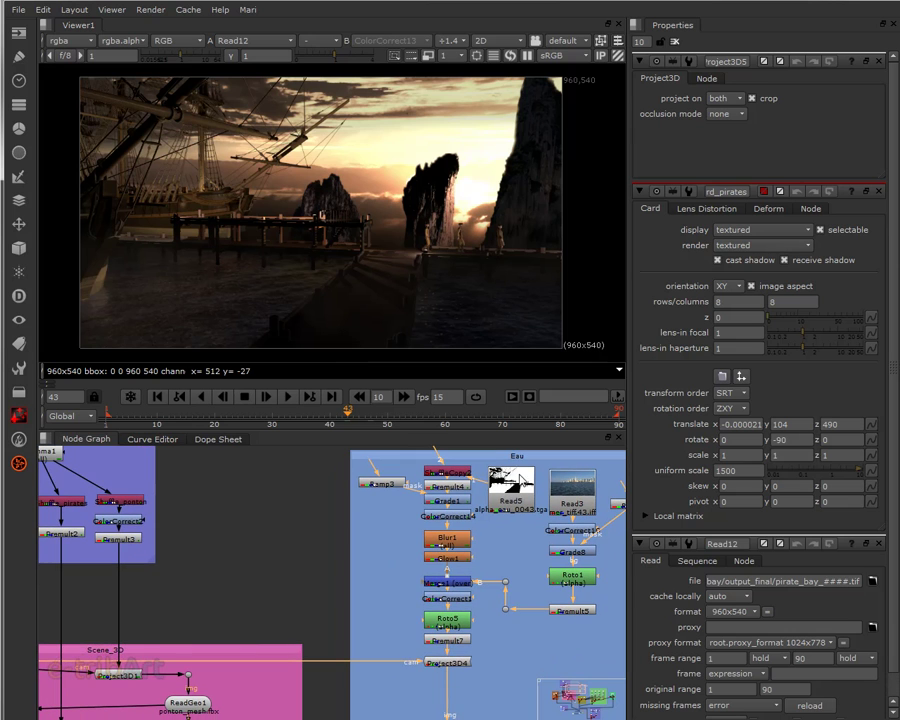
{"action": "middle_click_drag", "start_coordinate": [374, 645], "coordinate": [495, 557]}
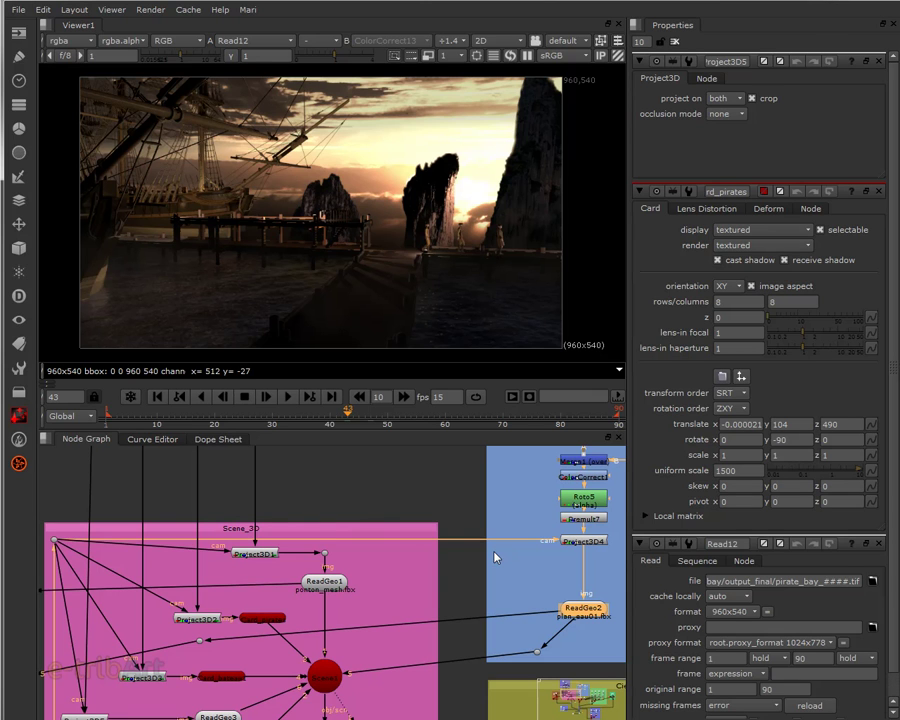
{"action": "middle_click_drag", "start_coordinate": [434, 592], "coordinate": [493, 608]}
{"action": "scroll", "coordinate": [466, 610], "scroll_direction": "down", "scroll_amount": 2}
{"action": "middle_click_drag", "start_coordinate": [385, 620], "coordinate": [435, 602]}
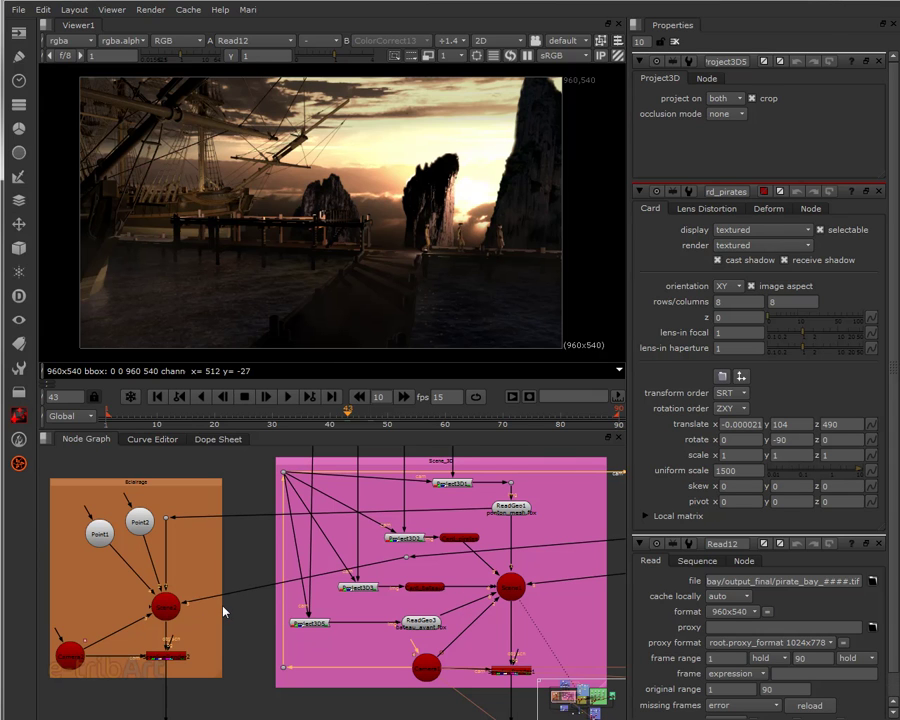
Connect Viewer2 to Scene2 in the Eclairage backdrop and show its 3D view in the floating viewer window.
{"action": "left_click", "coordinate": [167, 610]}
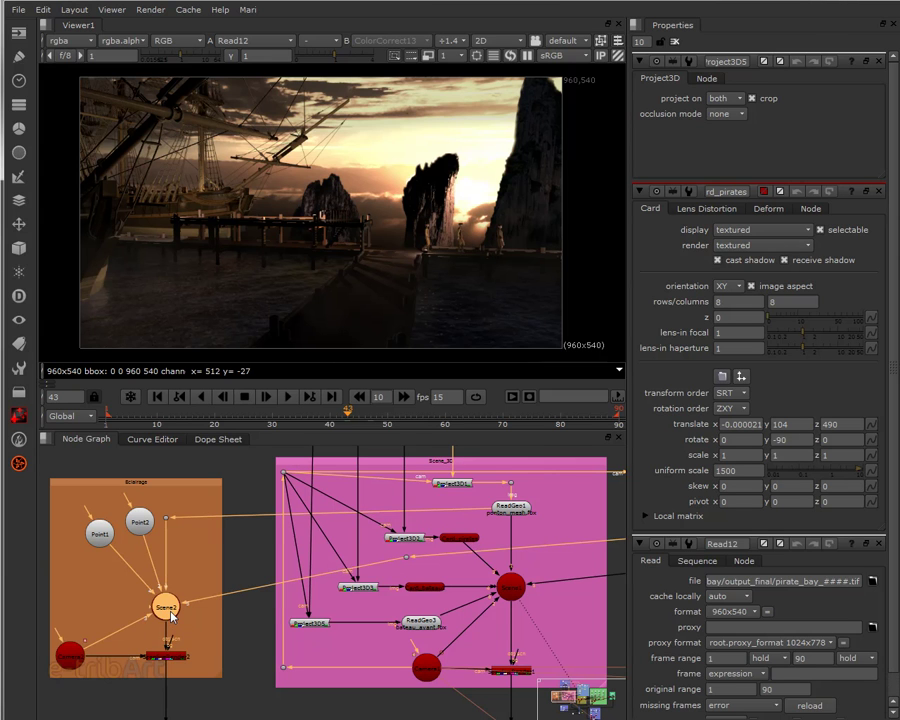
{"action": "middle_click_drag", "start_coordinate": [283, 645], "coordinate": [237, 593]}
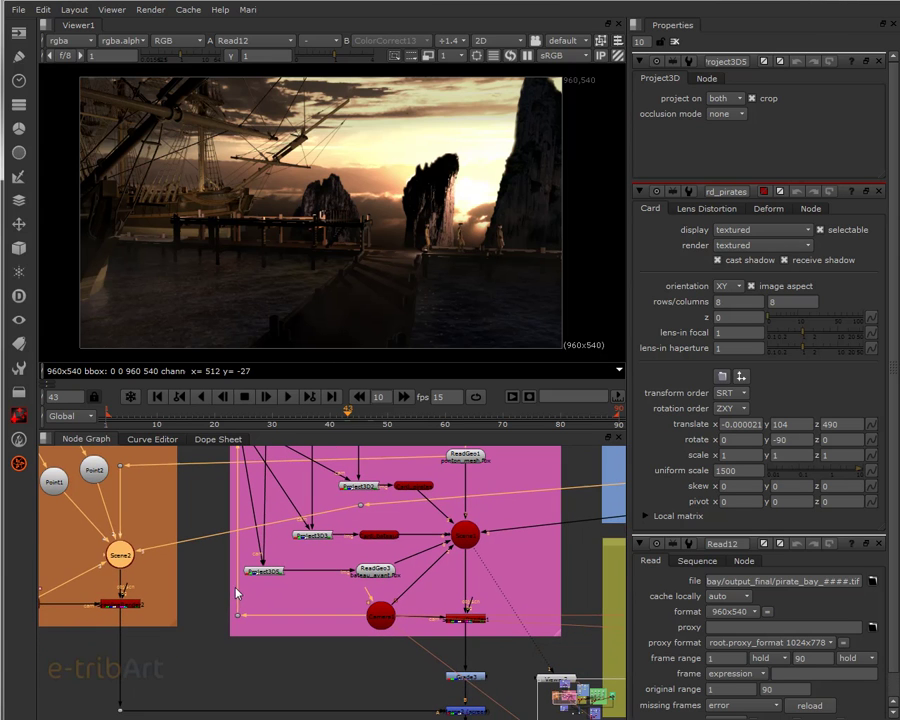
{"action": "left_click_drag", "start_coordinate": [545, 680], "coordinate": [125, 562]}
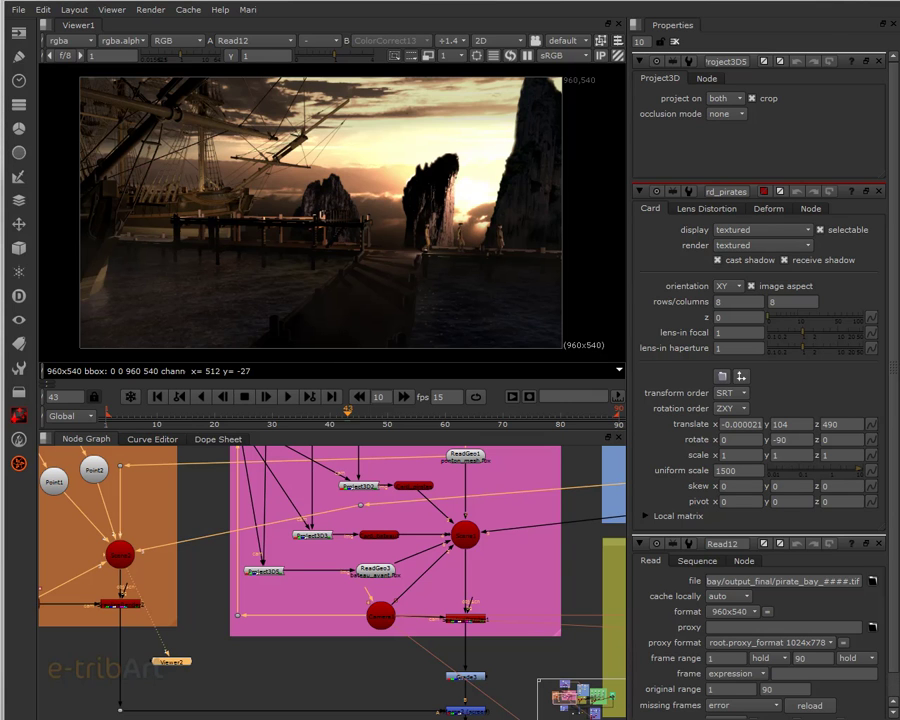
{"action": "left_click_drag", "start_coordinate": [778, 65], "coordinate": [524, 75]}
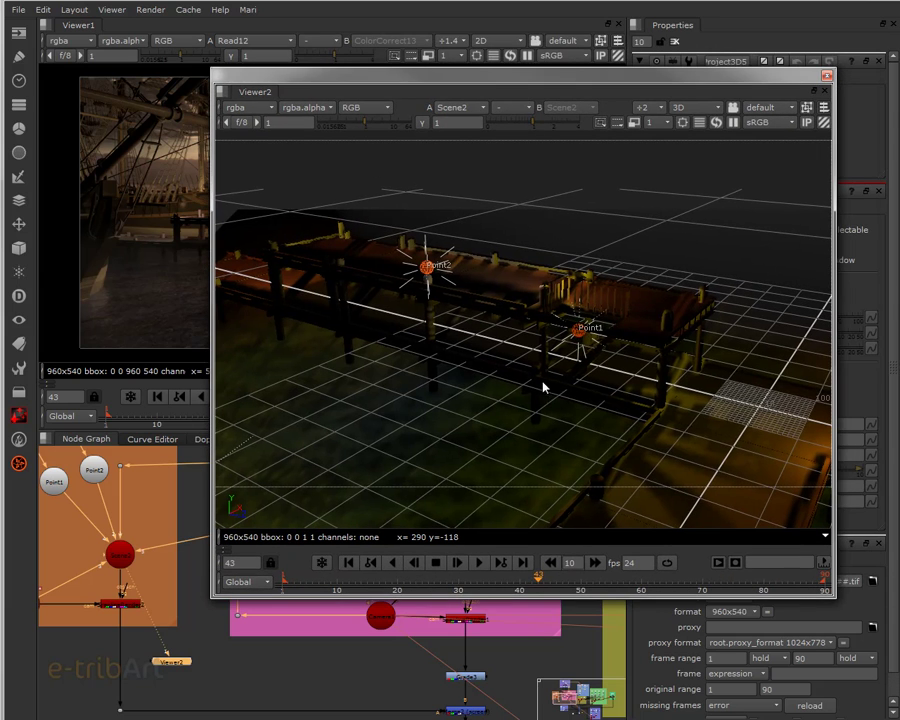
Inspect the positions of the Point1 and Point2 lights around the pier from several angles in the 3D view of Scene2.
{"action": "middle_click_drag", "start_coordinate": [542, 381], "coordinate": [479, 410], "text": "alt"}
{"action": "left_click_drag", "start_coordinate": [479, 410], "coordinate": [512, 478], "text": "ctrl"}
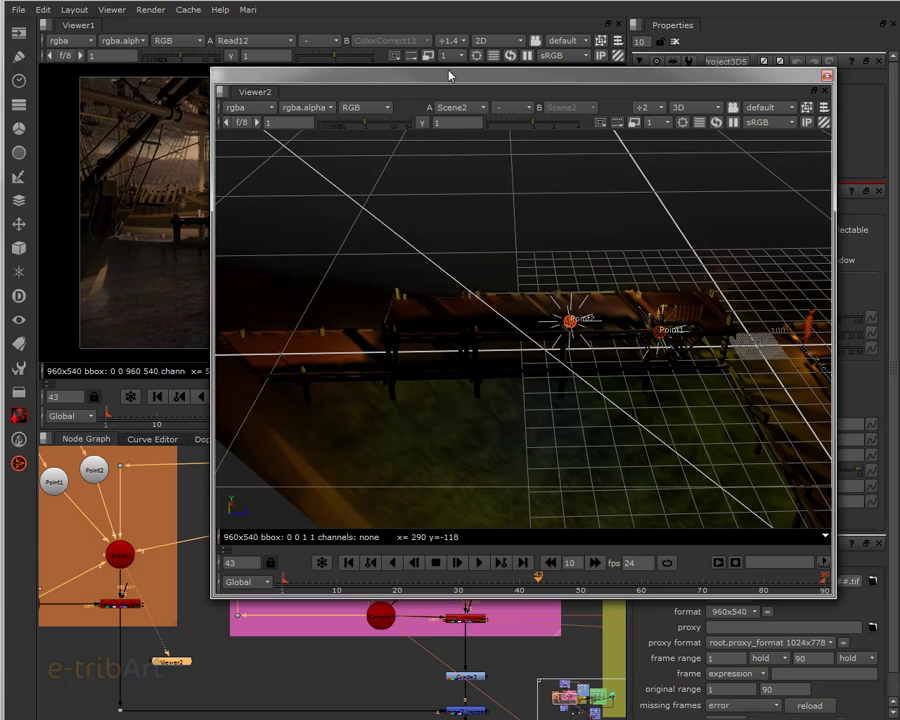
{"action": "left_click_drag", "start_coordinate": [461, 75], "coordinate": [491, 71]}
{"action": "left_click_drag", "start_coordinate": [543, 232], "coordinate": [492, 301], "text": "ctrl"}
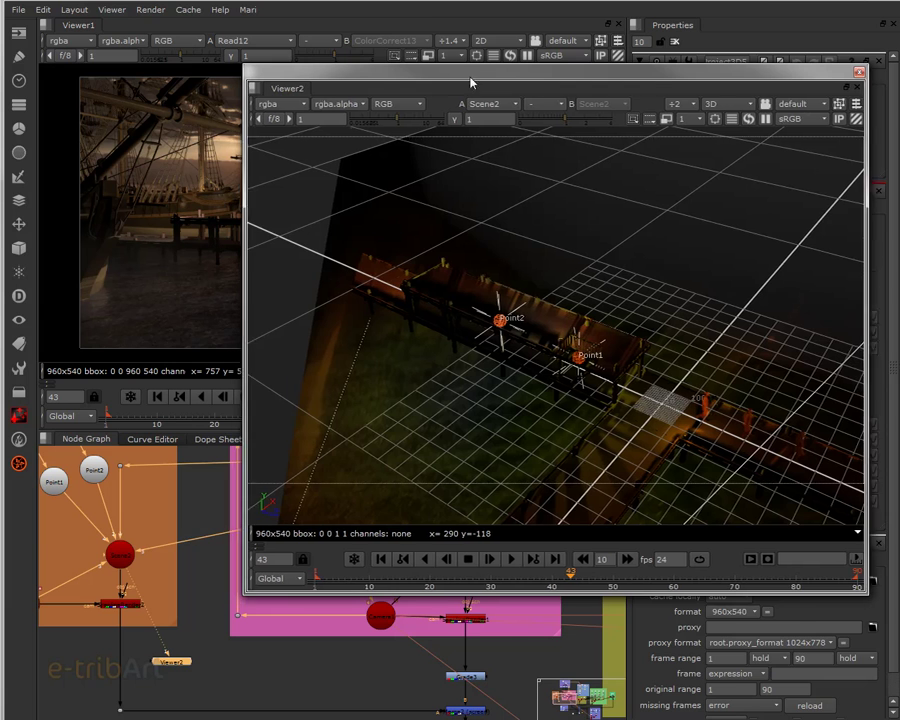
{"action": "left_click_drag", "start_coordinate": [455, 77], "coordinate": [899, 90]}
Connect Card_bateau1 from the Scene_3D backdrop as an additional input of Scene2.
{"action": "scroll", "coordinate": [290, 590], "scroll_direction": "down", "scroll_amount": 2}
{"action": "middle_click_drag", "start_coordinate": [249, 598], "coordinate": [279, 602]}
{"action": "scroll", "coordinate": [280, 606], "scroll_direction": "up", "scroll_amount": 4}
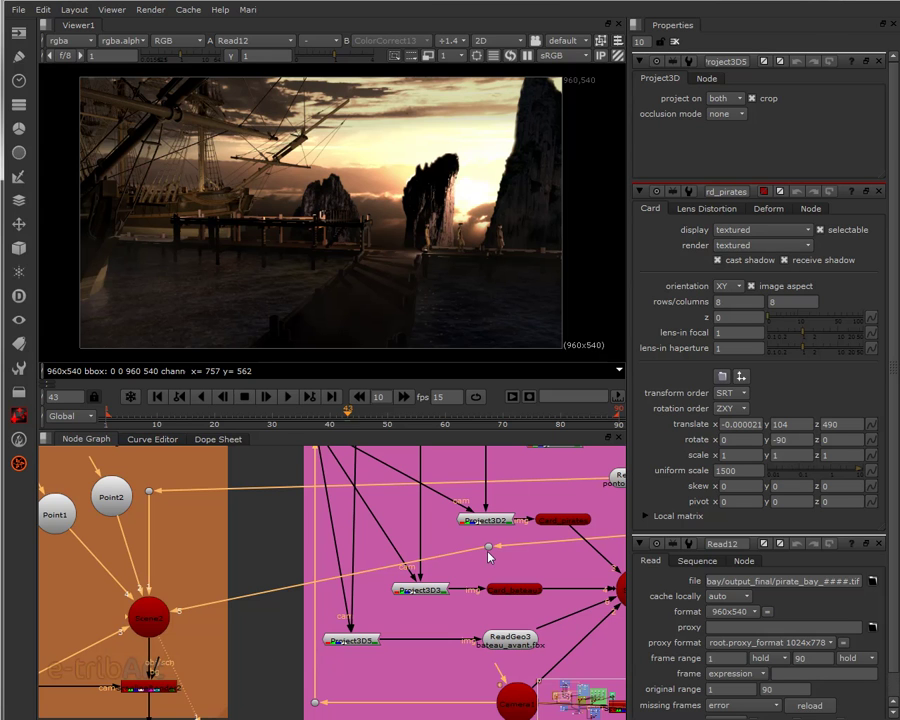
{"action": "middle_click_drag", "start_coordinate": [489, 557], "coordinate": [475, 554]}
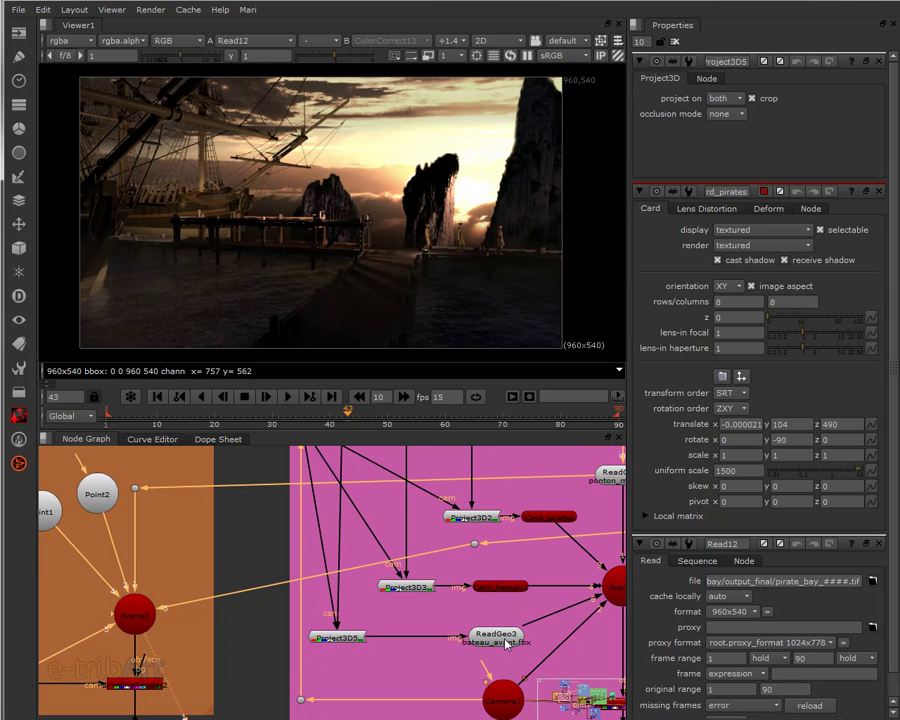
{"action": "scroll", "coordinate": [507, 645], "scroll_direction": "up", "scroll_amount": 4}
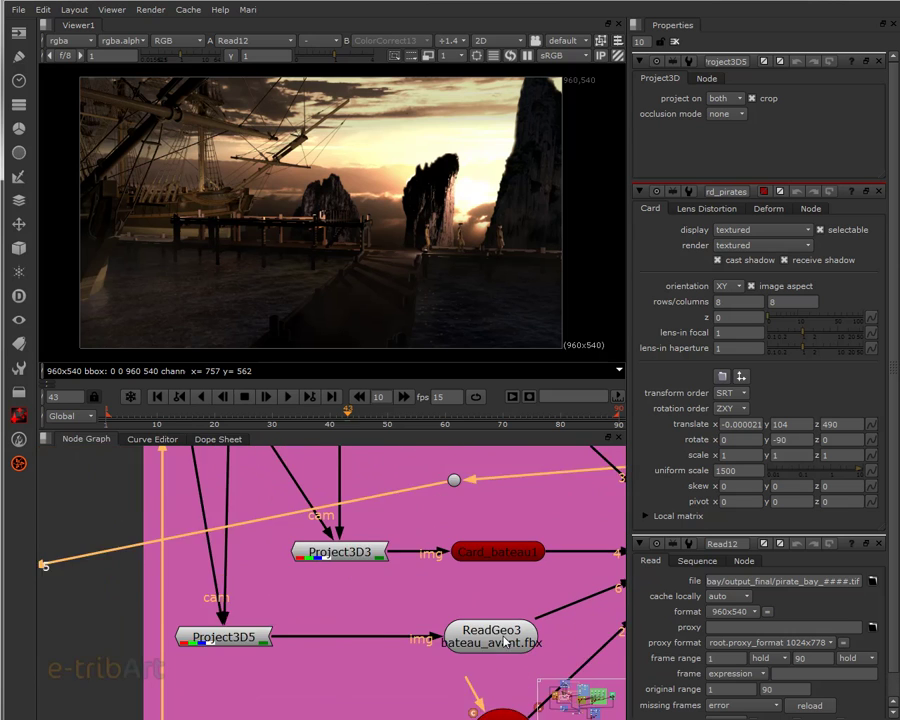
{"action": "scroll", "coordinate": [387, 621], "scroll_direction": "down", "scroll_amount": 4}
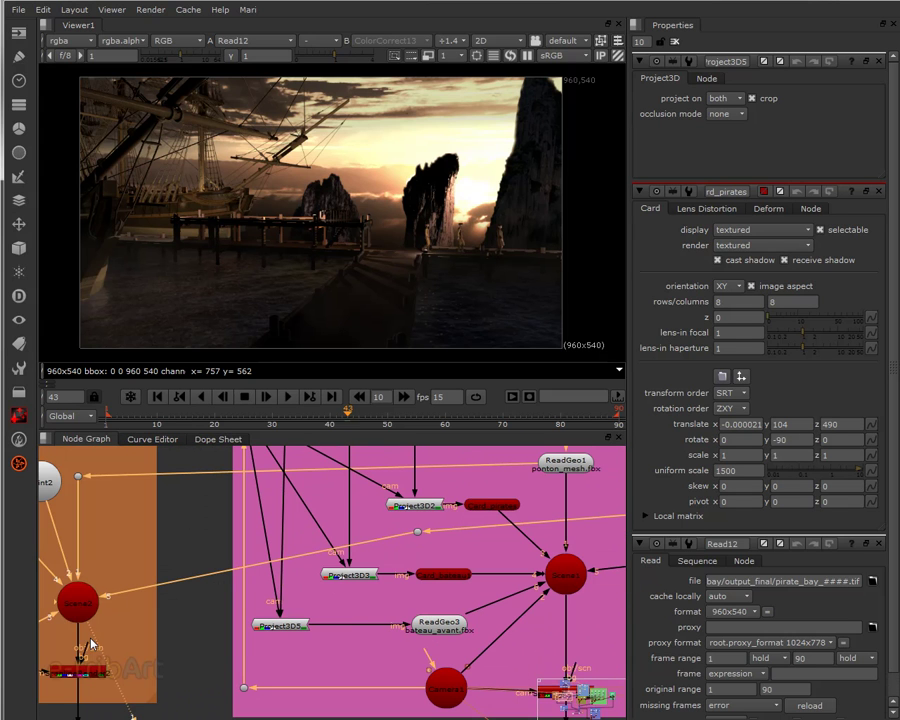
{"action": "left_click_drag", "start_coordinate": [55, 606], "coordinate": [450, 581]}
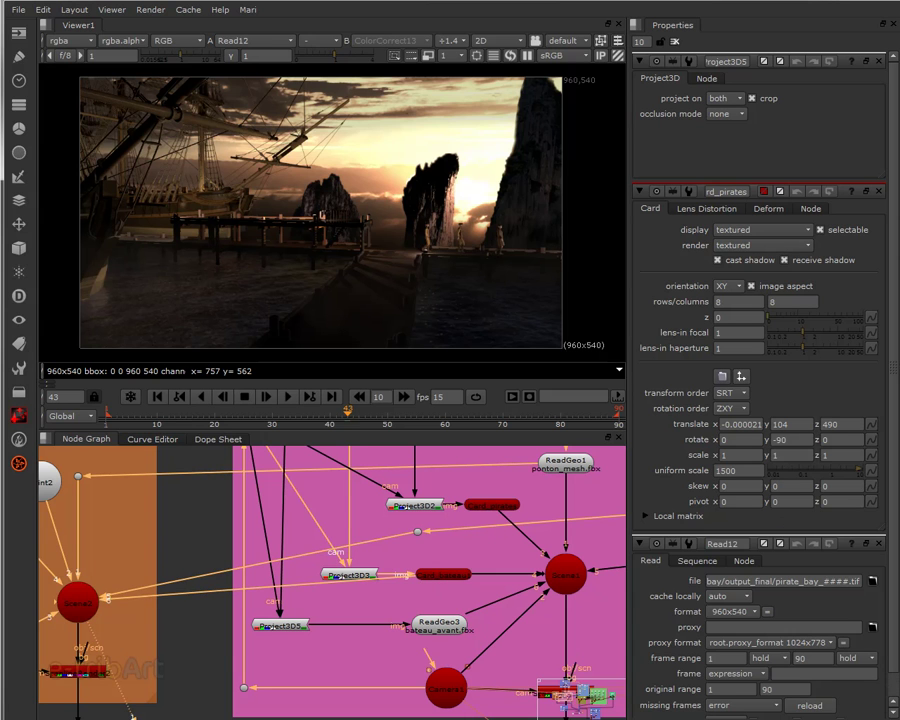
Bring the Scene2 3D view forward and move the Point2 light along the pier to z -1580.
{"action": "key", "text": "ctrl+i"}
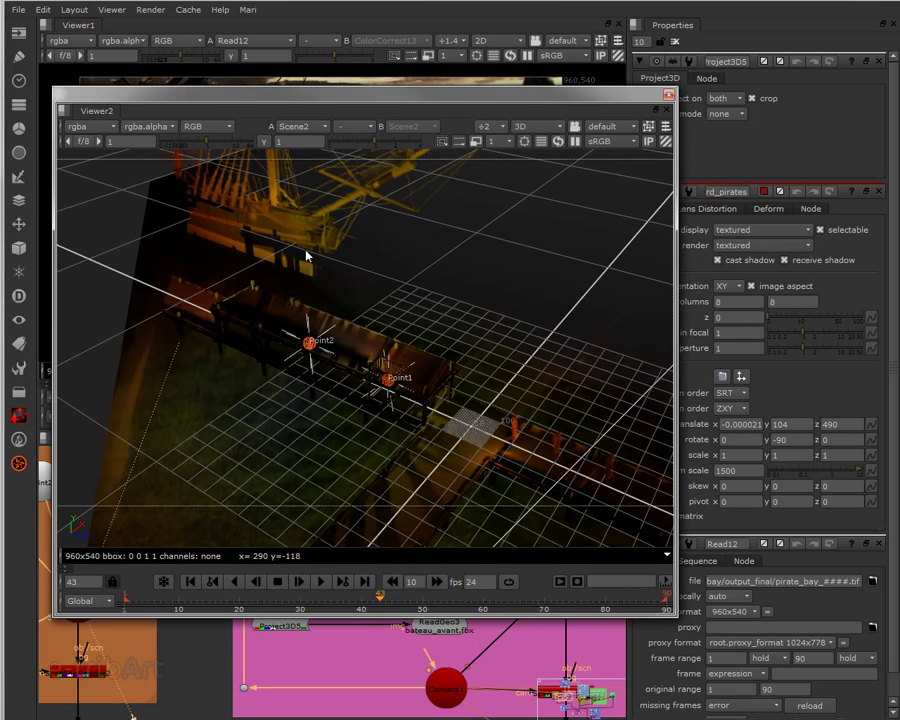
{"action": "left_click_drag", "start_coordinate": [316, 426], "coordinate": [238, 318], "text": "ctrl"}
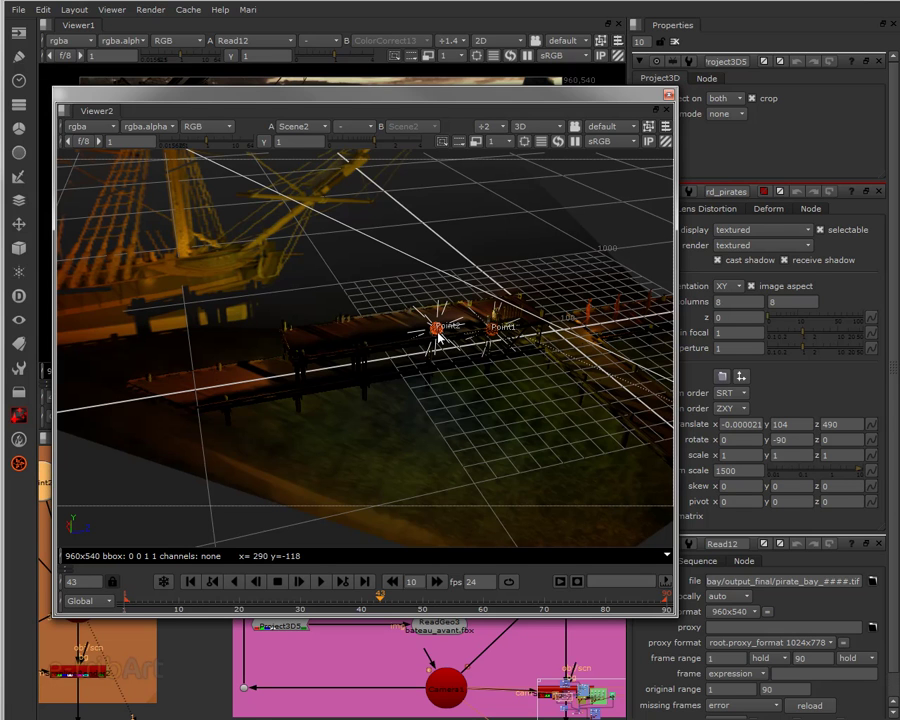
{"action": "left_click_drag", "start_coordinate": [406, 95], "coordinate": [595, 74]}
{"action": "left_click_drag", "start_coordinate": [631, 317], "coordinate": [406, 321], "text": "ctrl"}
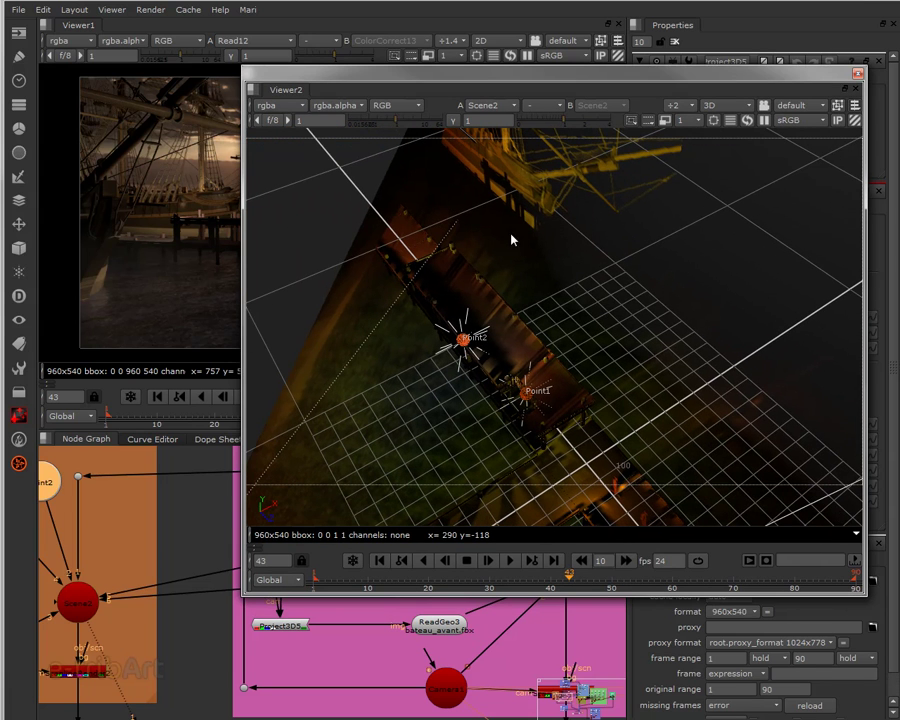
{"action": "left_click", "coordinate": [463, 343]}
{"action": "left_click_drag", "start_coordinate": [463, 343], "coordinate": [439, 160]}
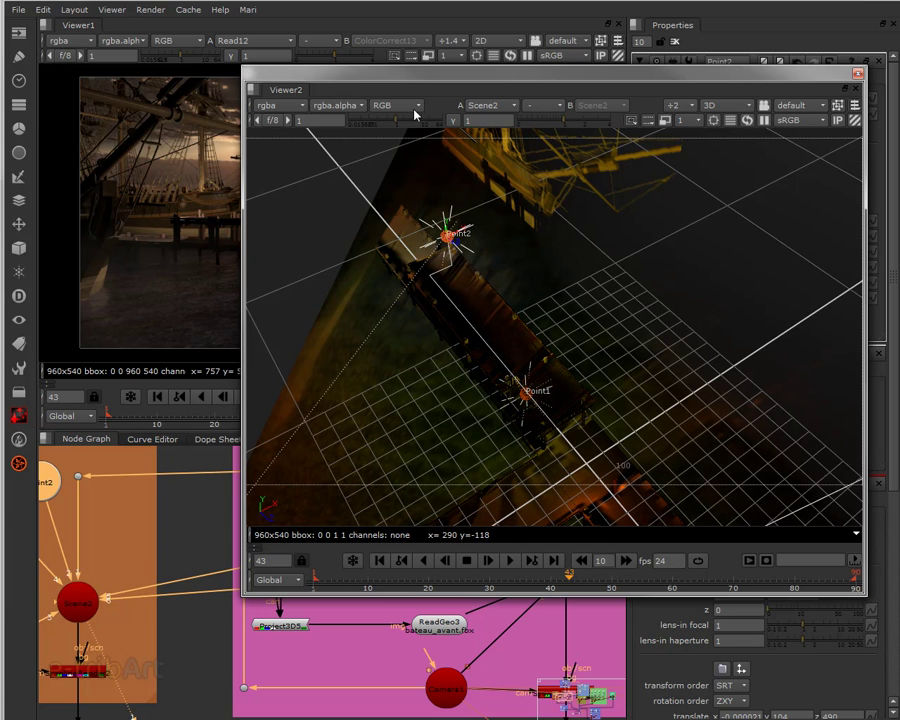
Switch Viewer1's input from Read12 to ColorCorrect13 at the end of the merge chain to display the live composite.
{"action": "left_click_drag", "start_coordinate": [416, 81], "coordinate": [644, 104]}
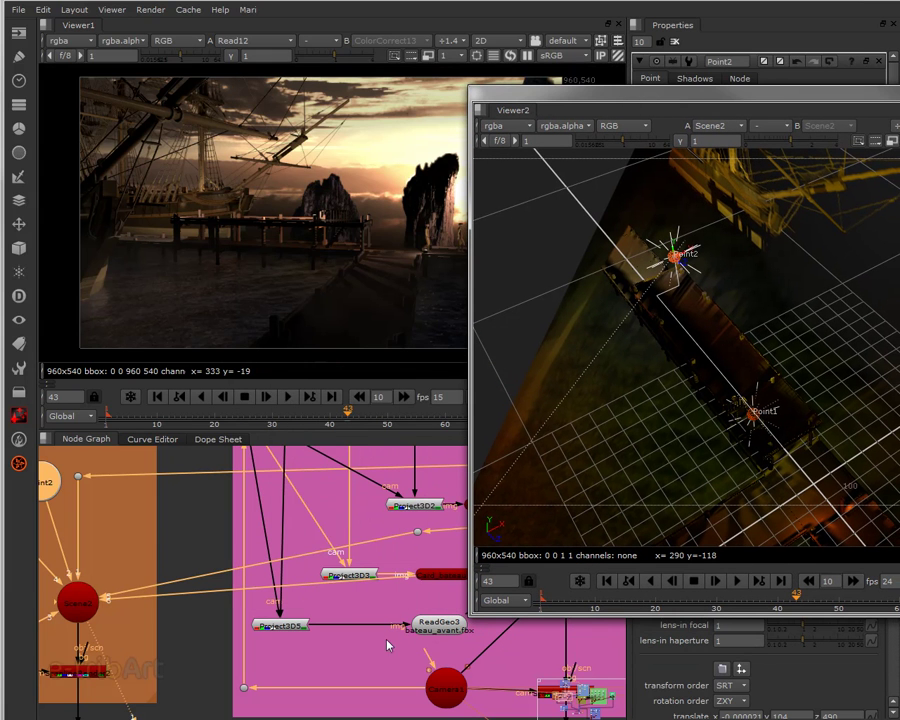
{"action": "middle_click_drag", "start_coordinate": [380, 623], "coordinate": [198, 466]}
{"action": "middle_click_drag", "start_coordinate": [386, 672], "coordinate": [278, 552]}
{"action": "left_click_drag", "start_coordinate": [372, 681], "coordinate": [325, 689]}
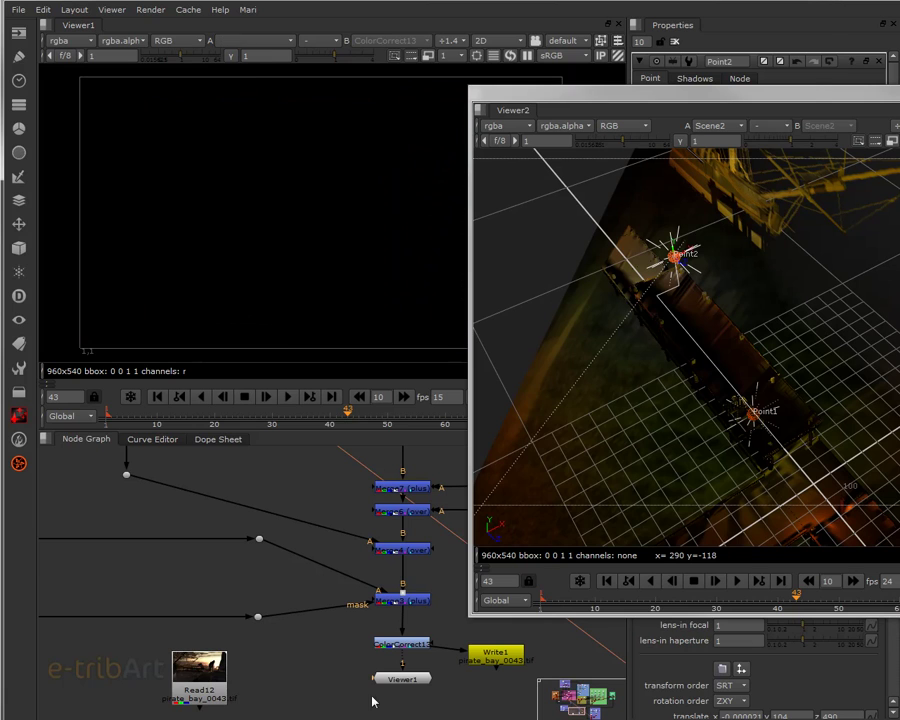
{"action": "left_click", "coordinate": [266, 44]}
{"action": "left_click", "coordinate": [266, 45]}
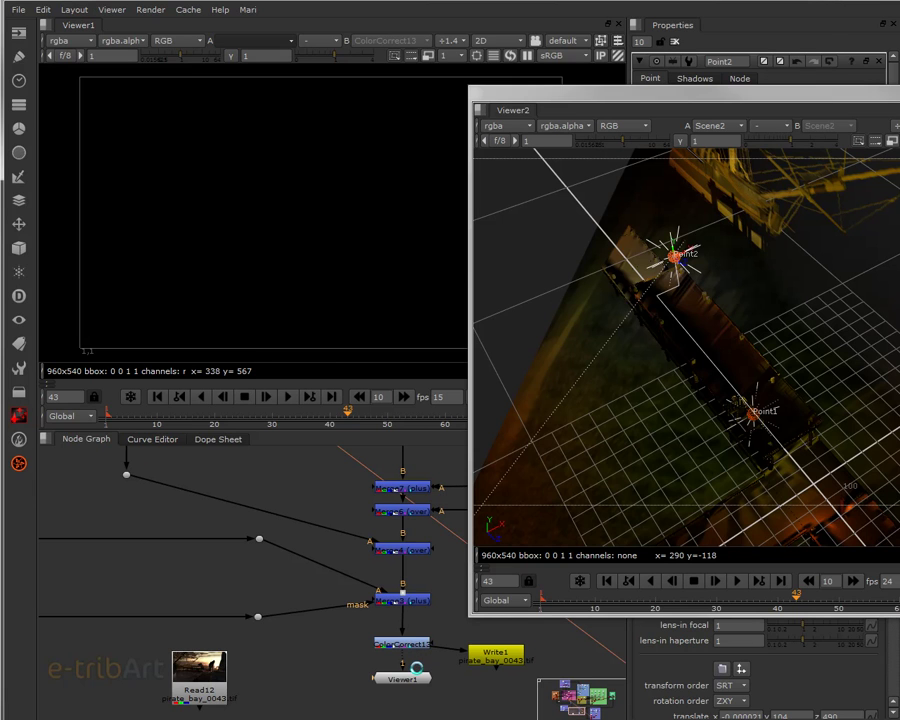
{"action": "key", "text": "1"}
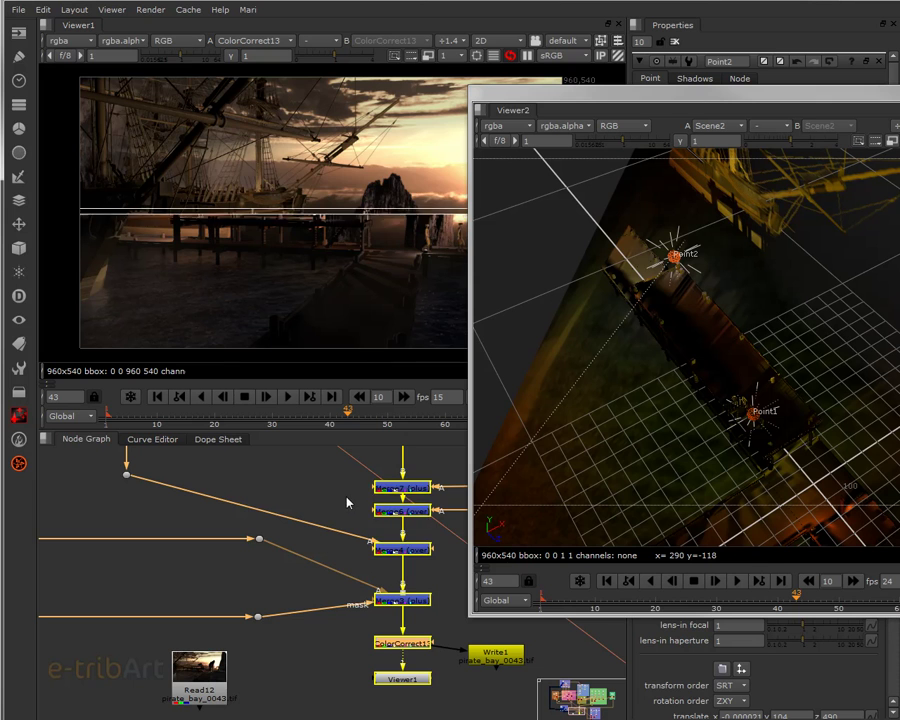
Move the Point2 light towards the ship, to translate x 580 and z -2200.
{"action": "left_click_drag", "start_coordinate": [523, 93], "coordinate": [284, 237]}
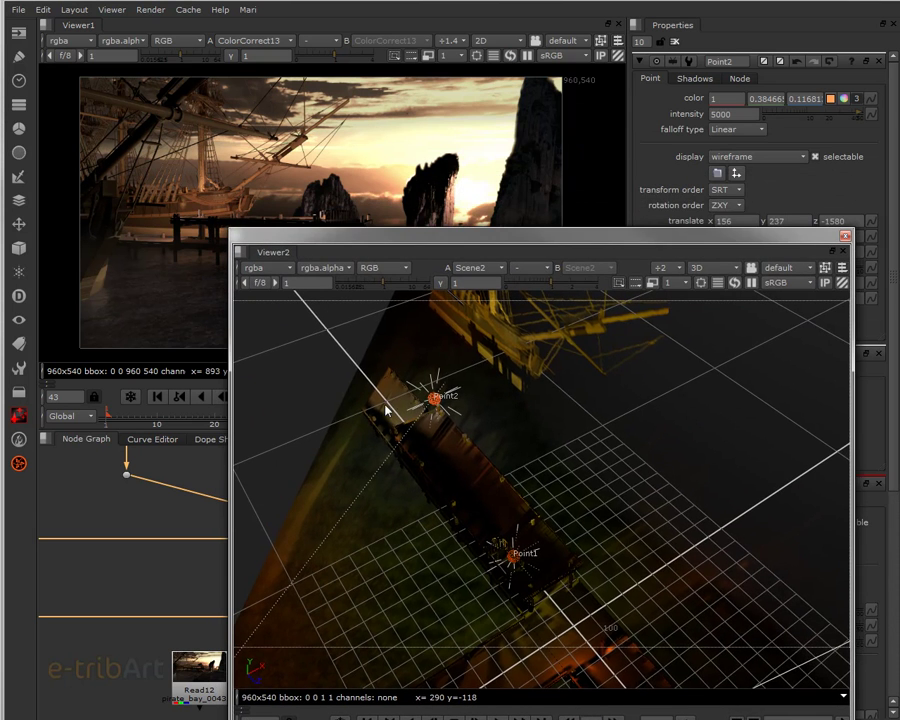
{"action": "left_click", "coordinate": [451, 397]}
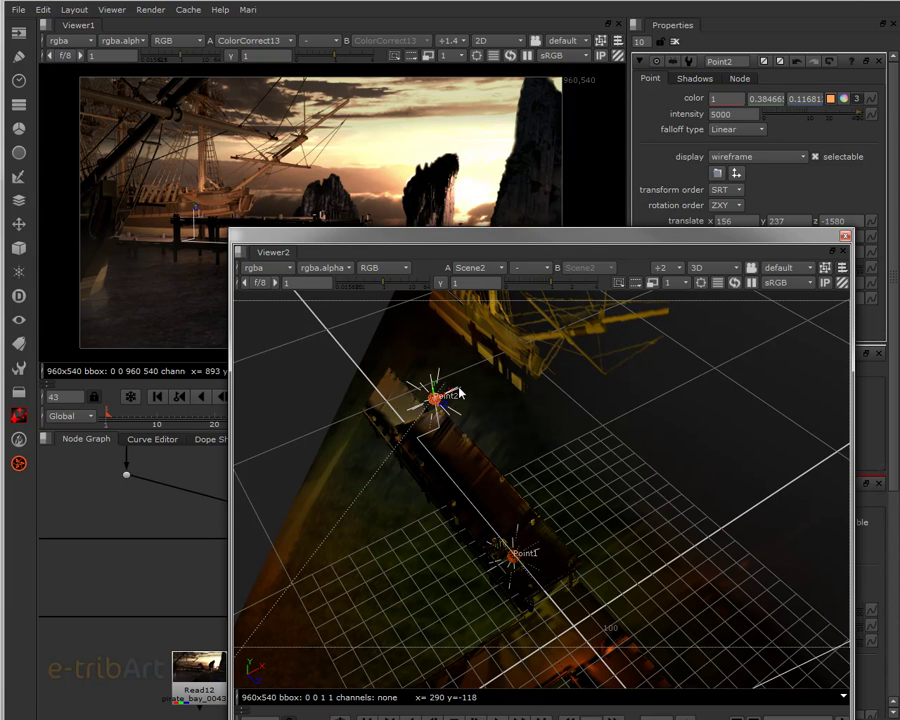
{"action": "left_click_drag", "start_coordinate": [451, 394], "coordinate": [518, 380]}
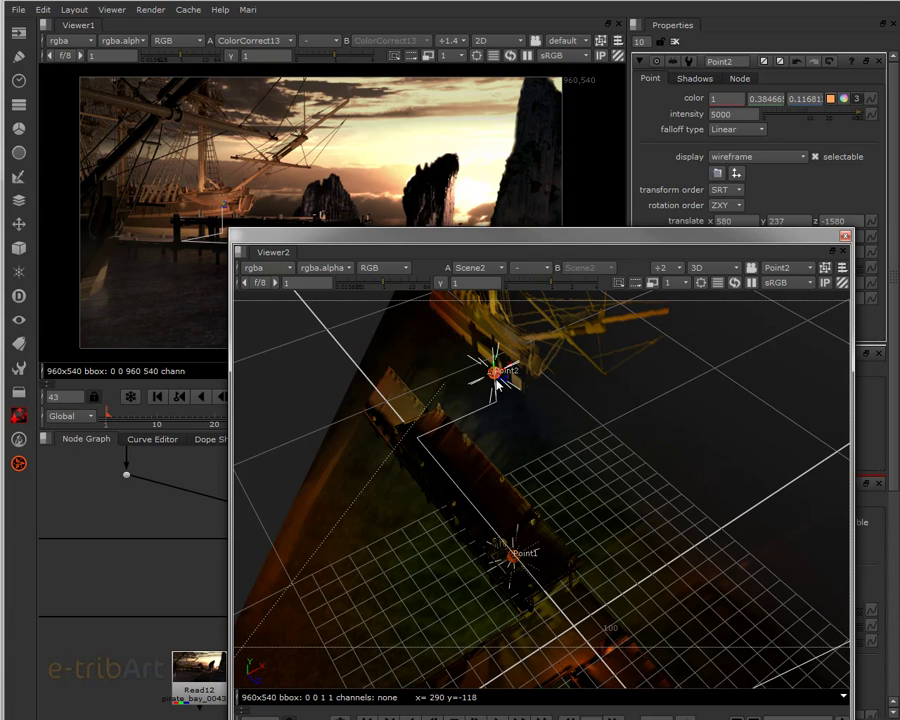
{"action": "left_click_drag", "start_coordinate": [502, 383], "coordinate": [424, 382]}
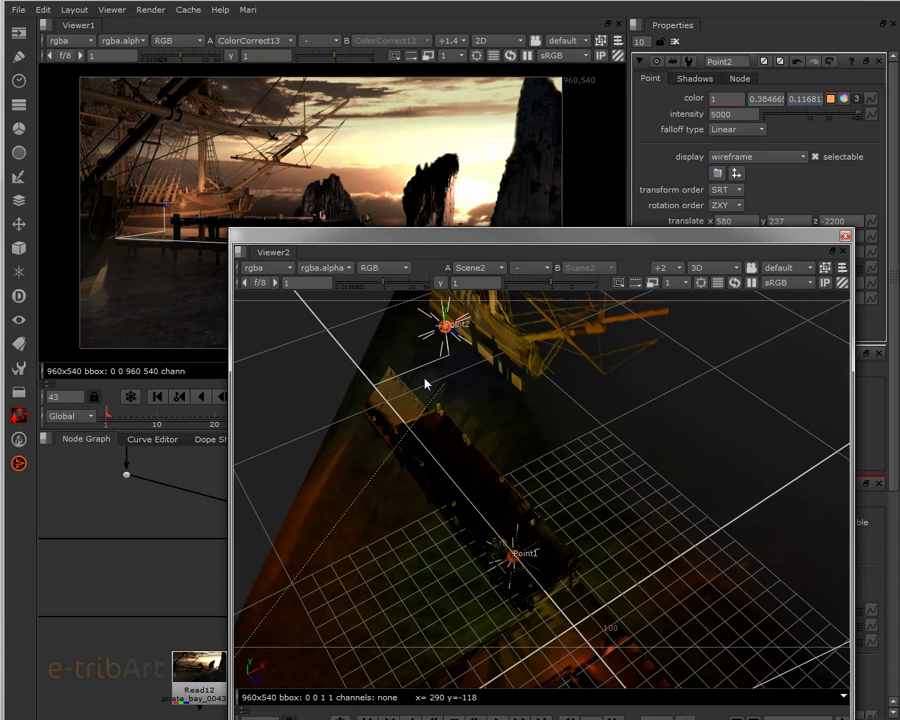
{"action": "left_click_drag", "start_coordinate": [279, 242], "coordinate": [297, 257]}
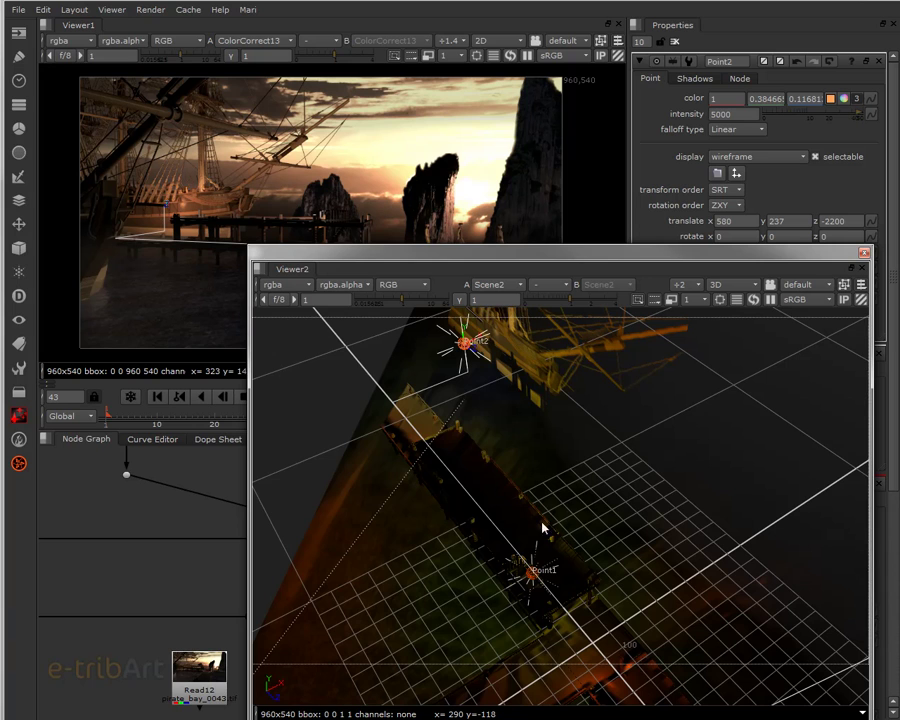
Move the Point1 light out from the pier to translate x -320 and place Viewer2 below the composite view.
{"action": "middle_click_drag", "start_coordinate": [557, 585], "coordinate": [647, 518]}
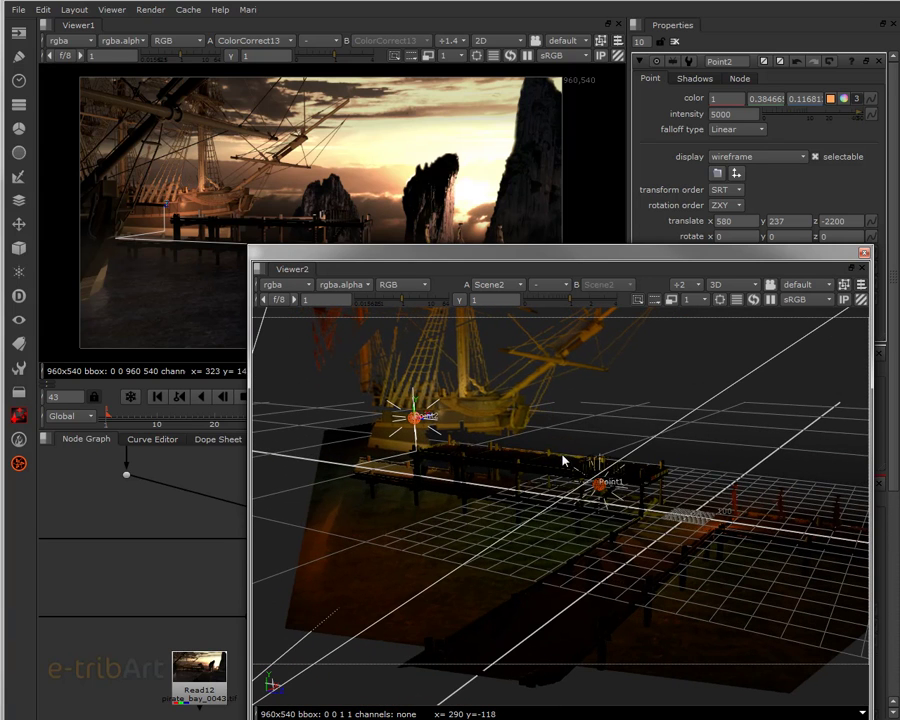
{"action": "middle_click_drag", "start_coordinate": [595, 498], "coordinate": [512, 551]}
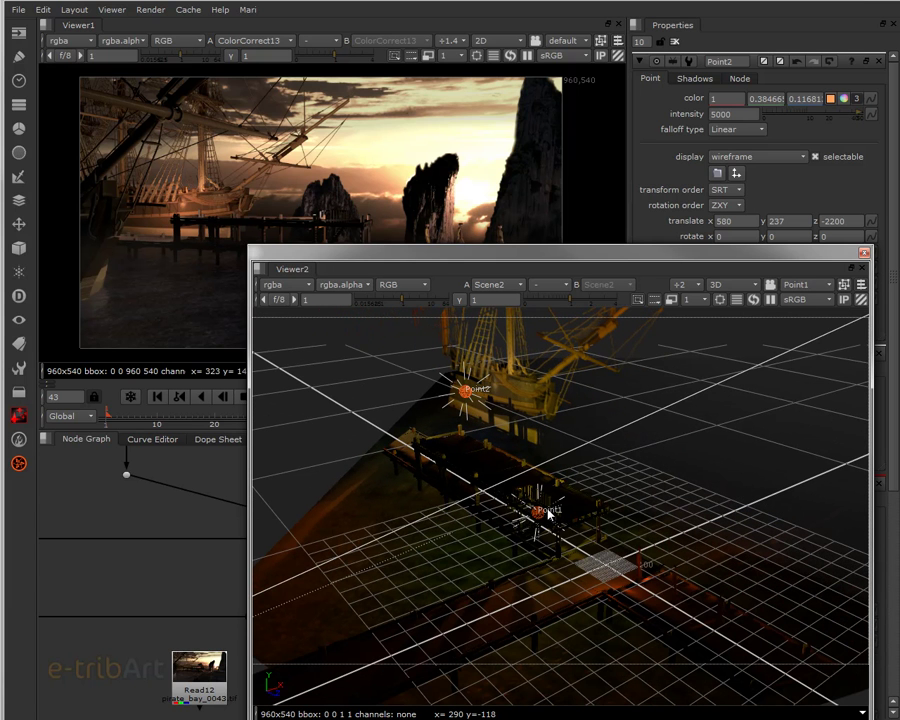
{"action": "left_click", "coordinate": [539, 512]}
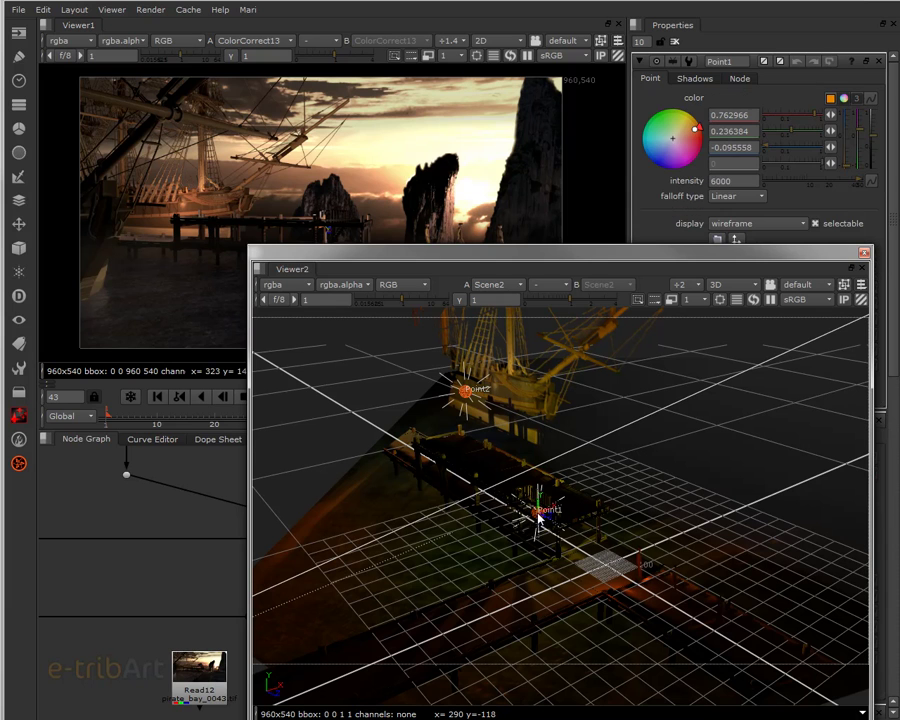
{"action": "left_click_drag", "start_coordinate": [539, 515], "coordinate": [511, 520]}
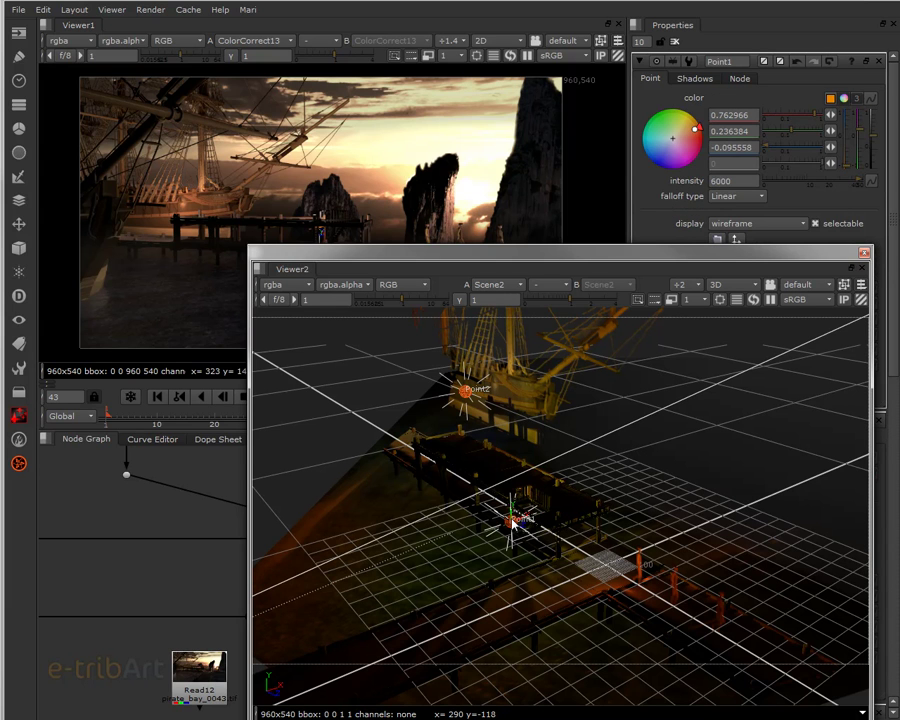
{"action": "left_click_drag", "start_coordinate": [349, 262], "coordinate": [318, 369]}
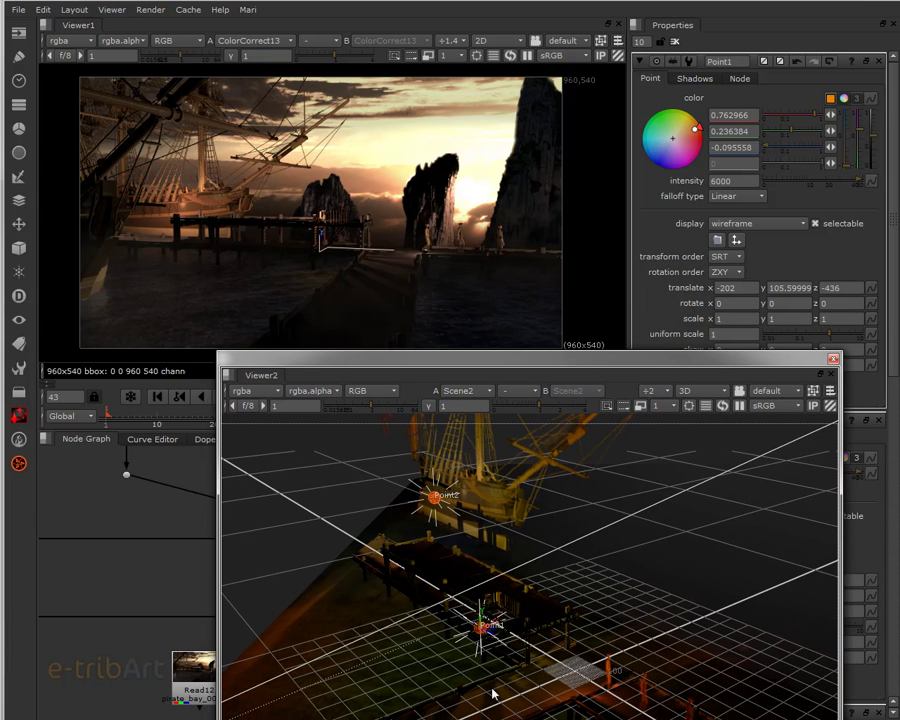
{"action": "left_click_drag", "start_coordinate": [494, 627], "coordinate": [466, 638]}
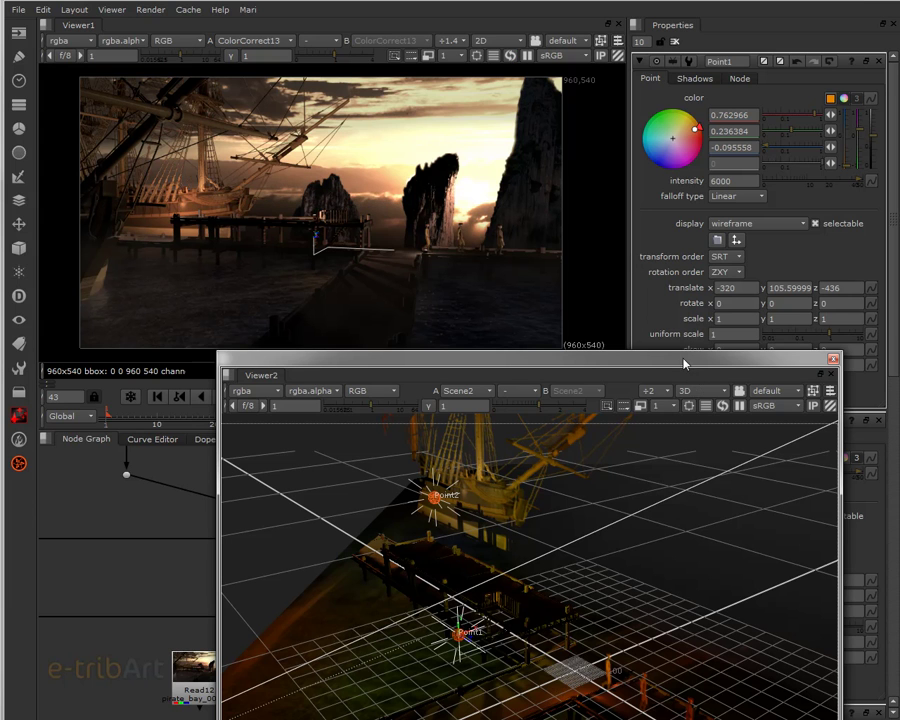
{"action": "left_click_drag", "start_coordinate": [685, 364], "coordinate": [336, 272]}
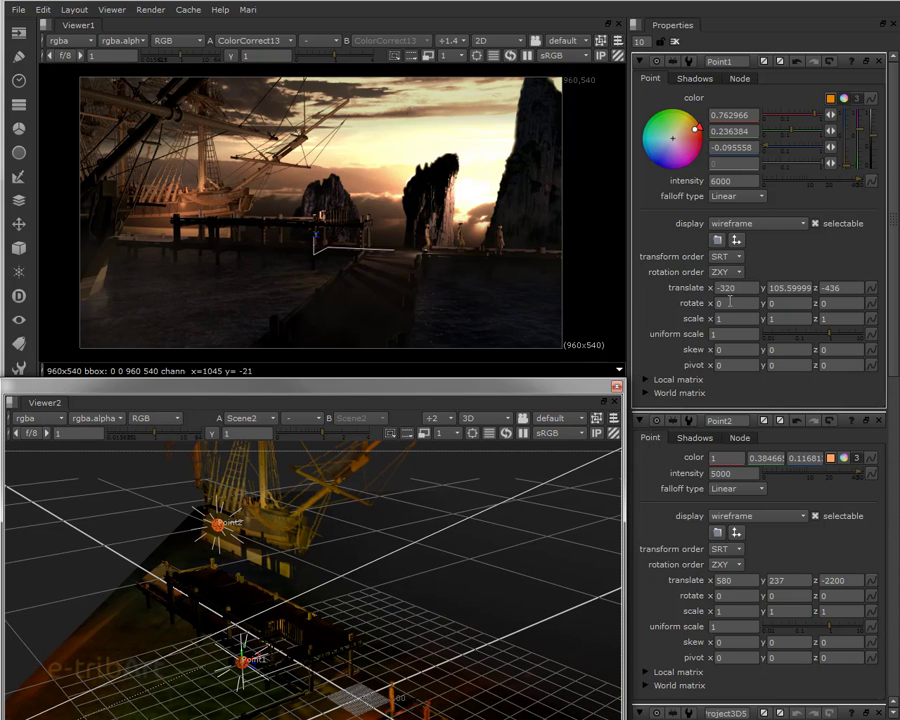
Set the Point1 light's falloff type to Linear and its intensity to 100000.
{"action": "left_click", "coordinate": [720, 180]}
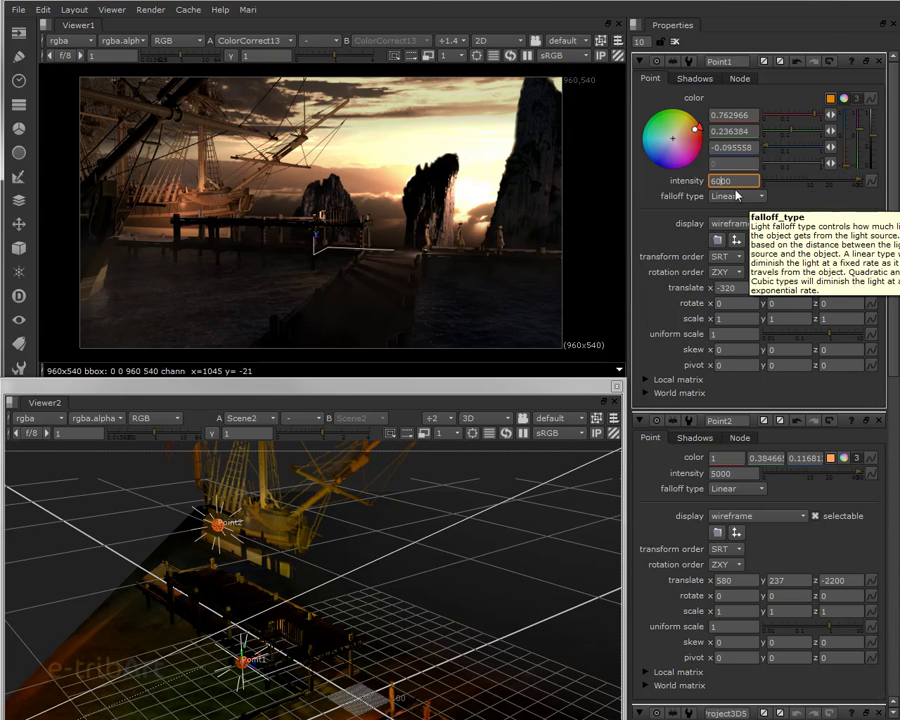
{"action": "left_click", "coordinate": [735, 199]}
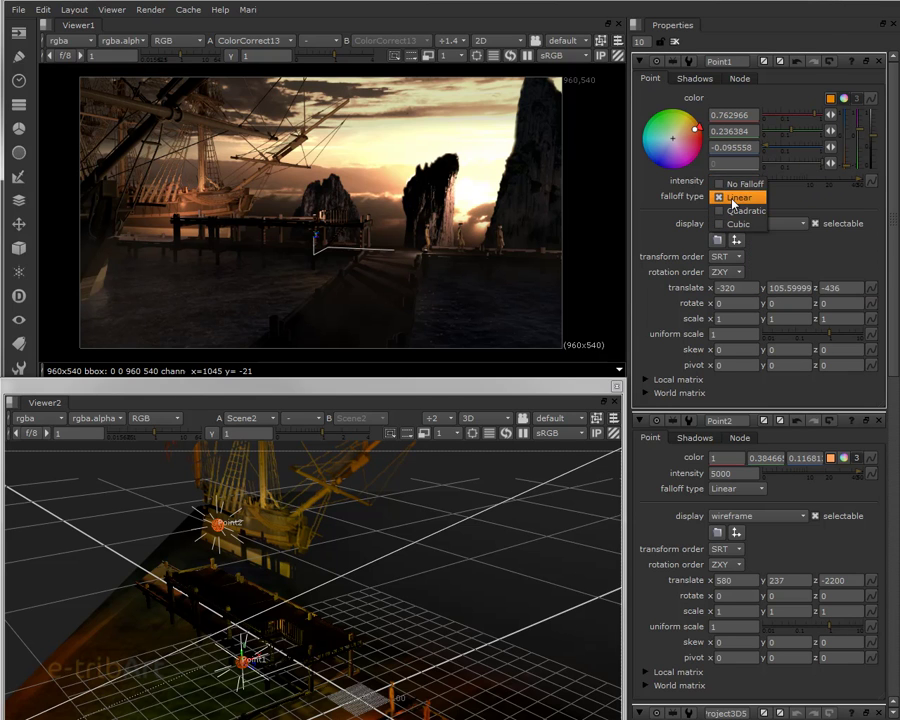
{"action": "left_click", "coordinate": [735, 197]}
{"action": "double_click", "coordinate": [733, 181]}
{"action": "type", "text": "10"}
{"action": "type", "text": "0000"}
{"action": "key", "text": "Return"}
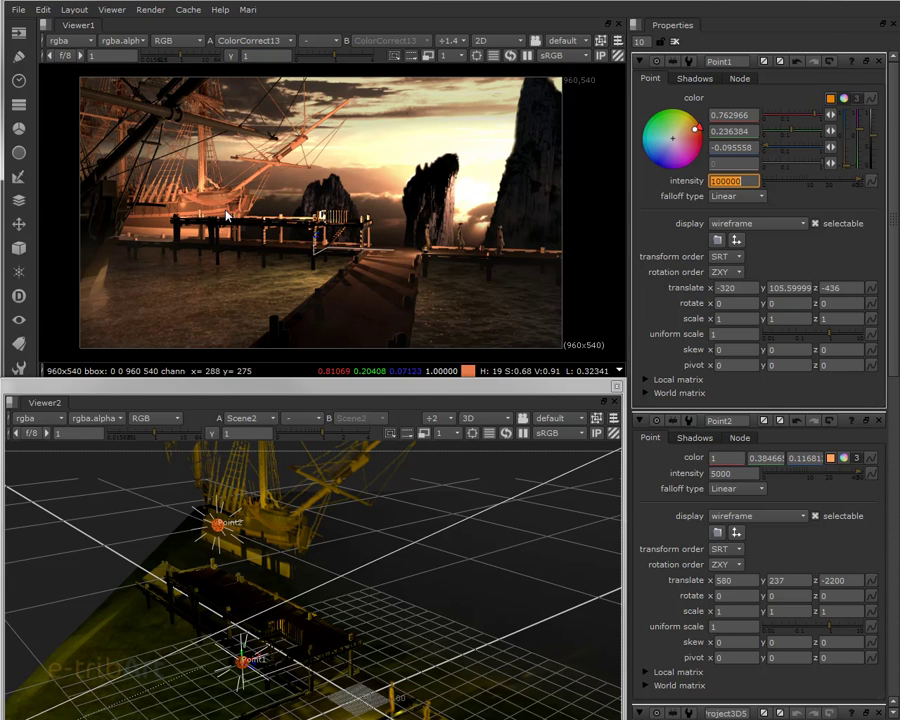
Lower the Point1 light's intensity to 10000 and raise it again to 50000.
{"action": "left_click", "coordinate": [723, 183]}
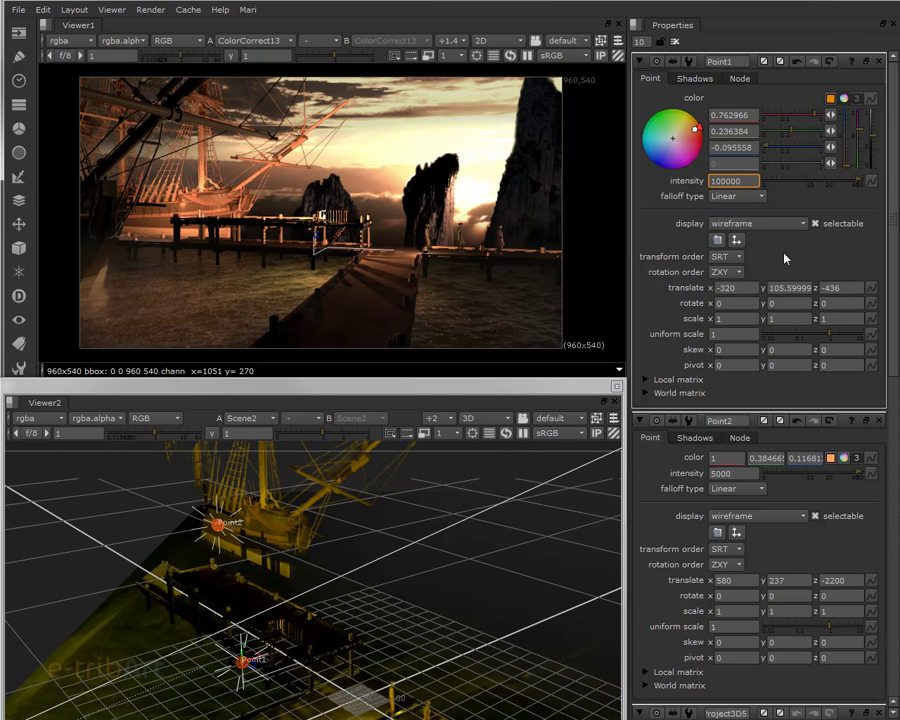
{"action": "key", "text": "BackSpace"}
{"action": "key", "text": "Return"}
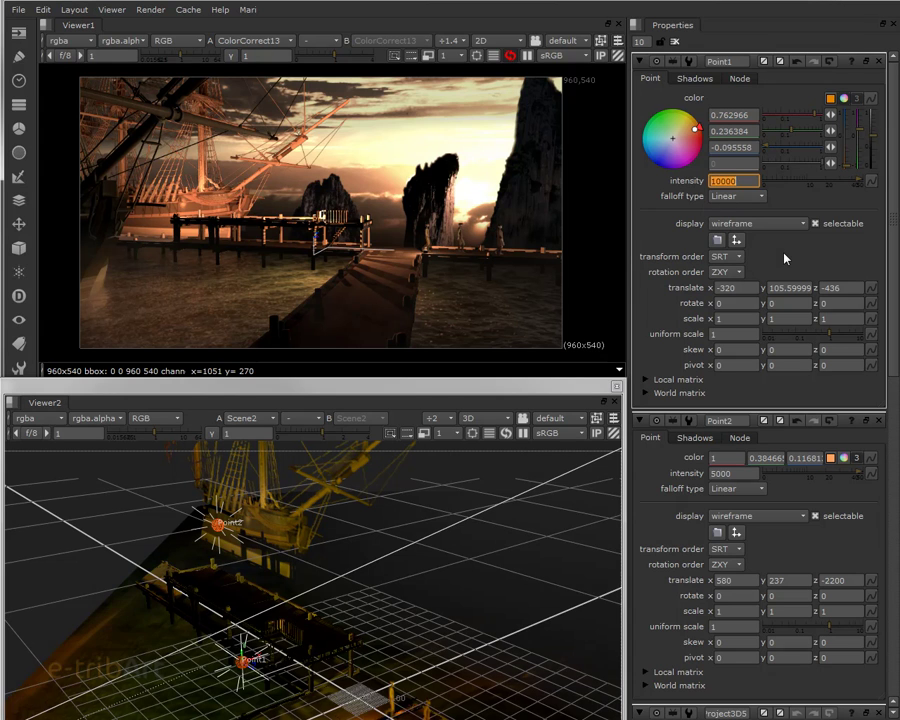
{"action": "left_click", "coordinate": [710, 181]}
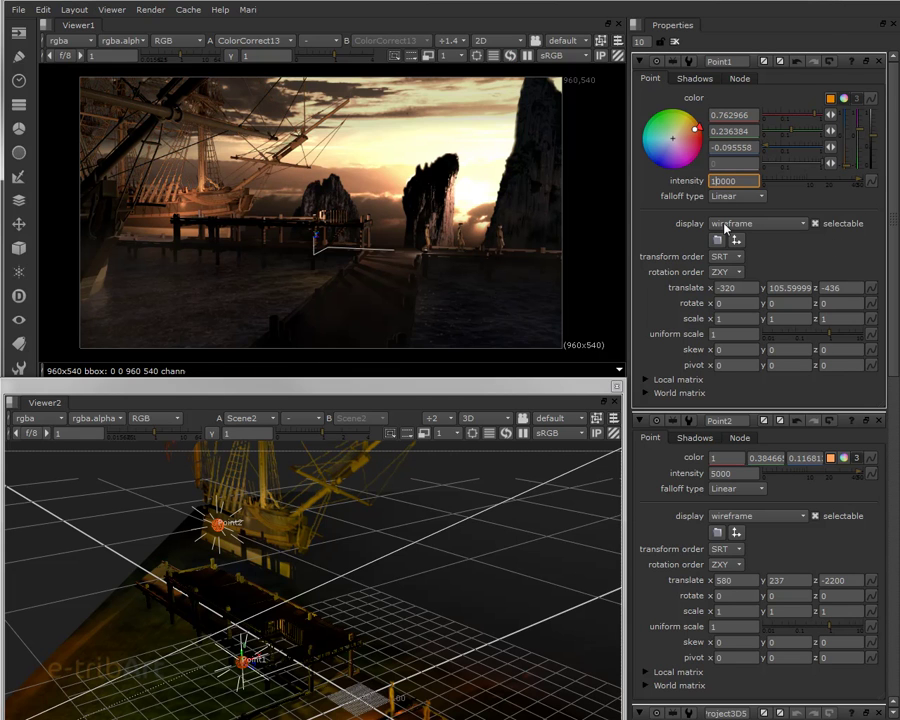
{"action": "key", "text": "BackSpace"}
{"action": "type", "text": "5"}
{"action": "key", "text": "Return"}
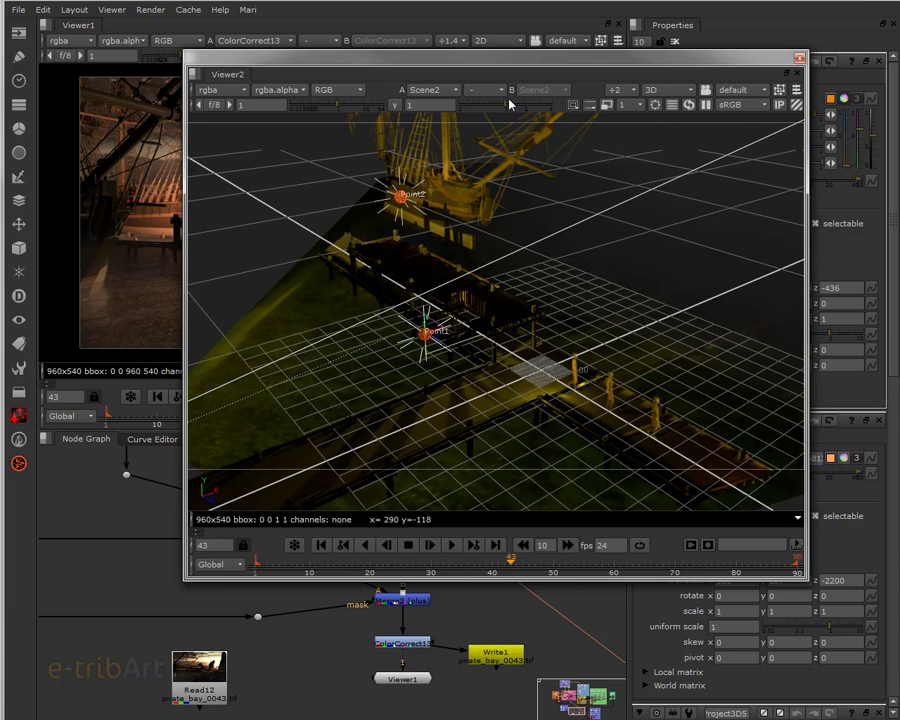
Move the floating Viewer2 window out of the way, examine the Scene2 and Camera2 setup beside the projection group, and look up the Clone command.
{"action": "left_click_drag", "start_coordinate": [505, 58], "coordinate": [899, 80]}
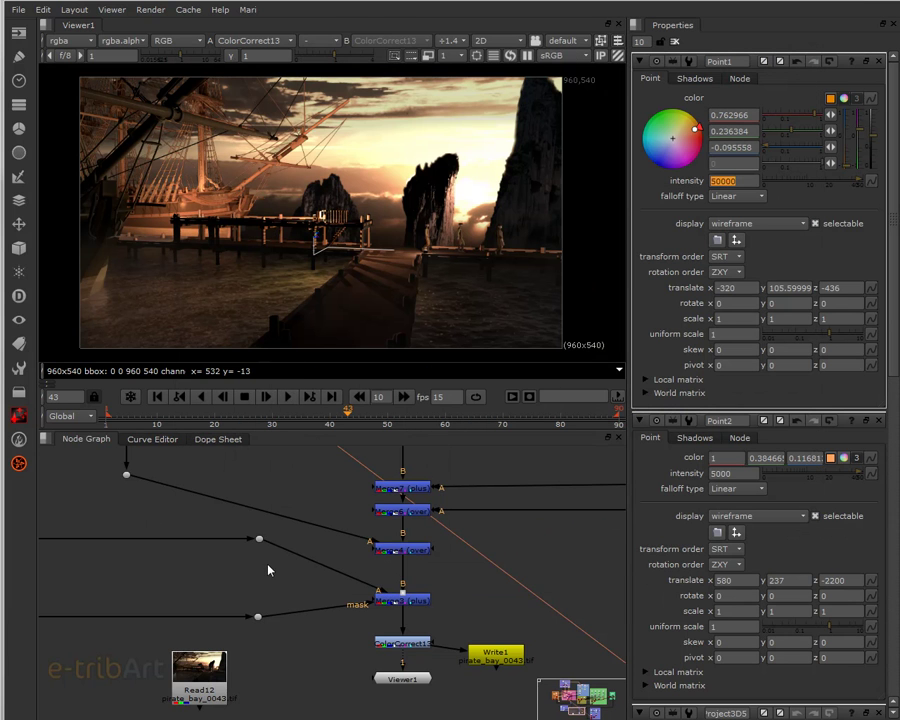
{"action": "scroll", "coordinate": [268, 563], "scroll_direction": "down", "scroll_amount": 3}
{"action": "middle_click_drag", "start_coordinate": [284, 564], "coordinate": [382, 676]}
{"action": "scroll", "coordinate": [374, 640], "scroll_direction": "down", "scroll_amount": 2}
{"action": "middle_click_drag", "start_coordinate": [342, 593], "coordinate": [484, 617]}
{"action": "middle_click_drag", "start_coordinate": [314, 568], "coordinate": [417, 659]}
{"action": "scroll", "coordinate": [365, 603], "scroll_direction": "up", "scroll_amount": 3}
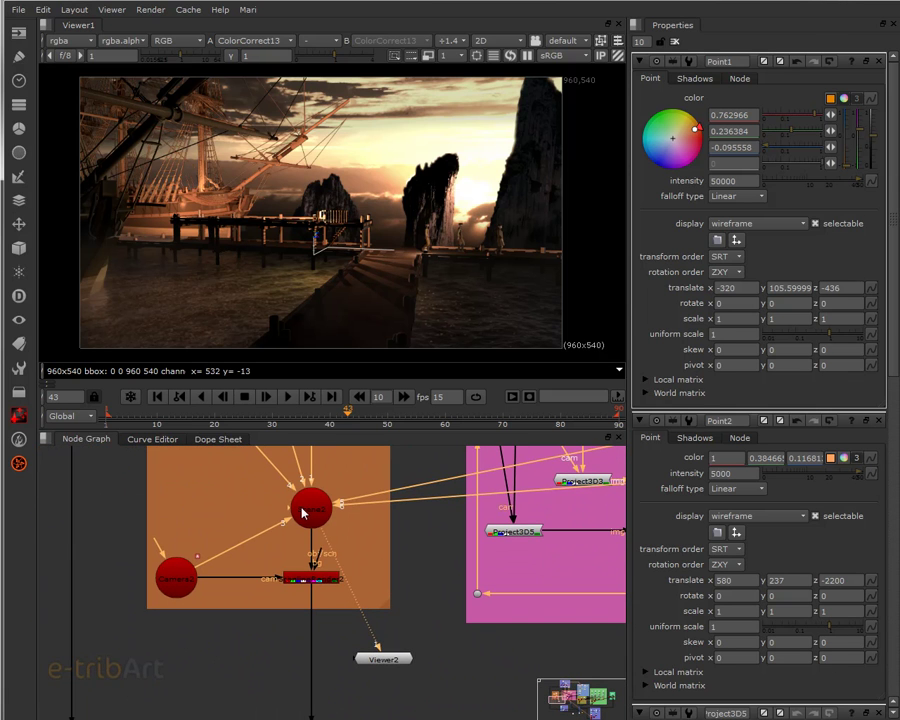
{"action": "left_click", "coordinate": [186, 584]}
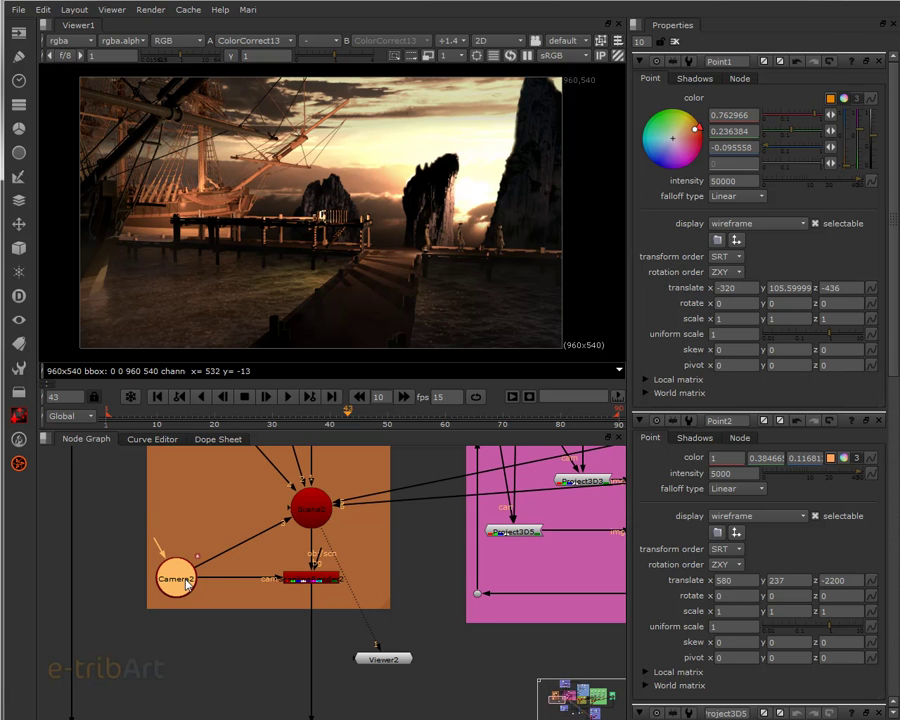
{"action": "middle_click_drag", "start_coordinate": [578, 526], "coordinate": [222, 561]}
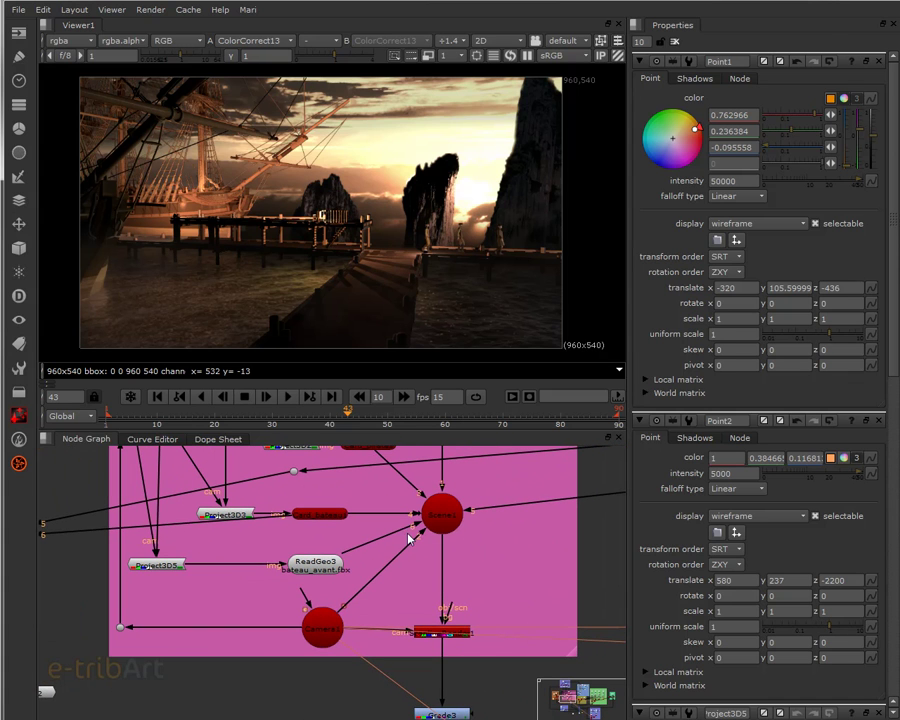
{"action": "middle_click_drag", "start_coordinate": [176, 622], "coordinate": [390, 551]}
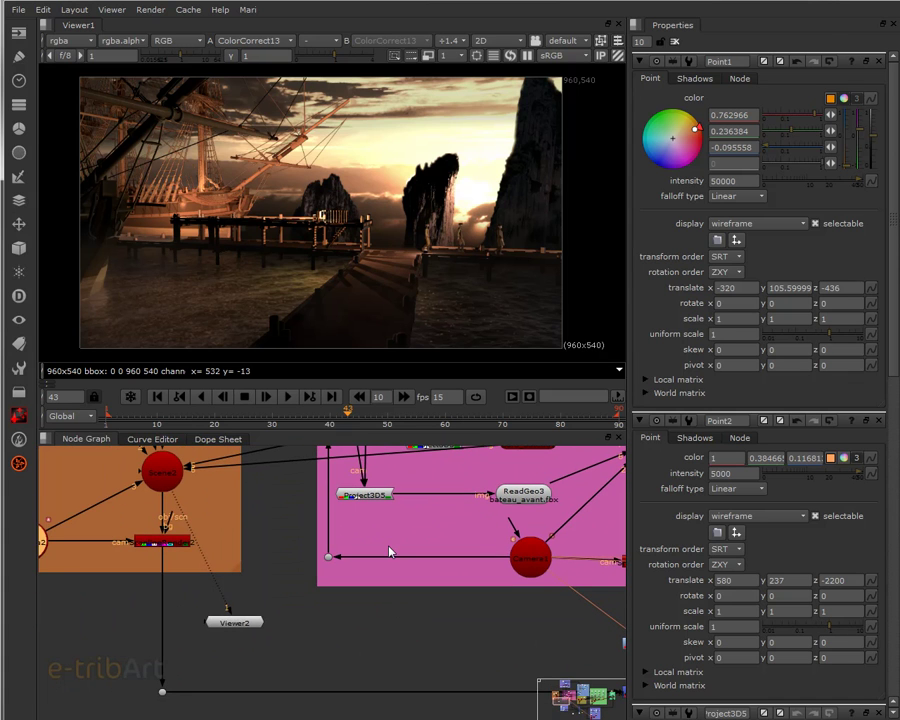
{"action": "left_click", "coordinate": [43, 12]}
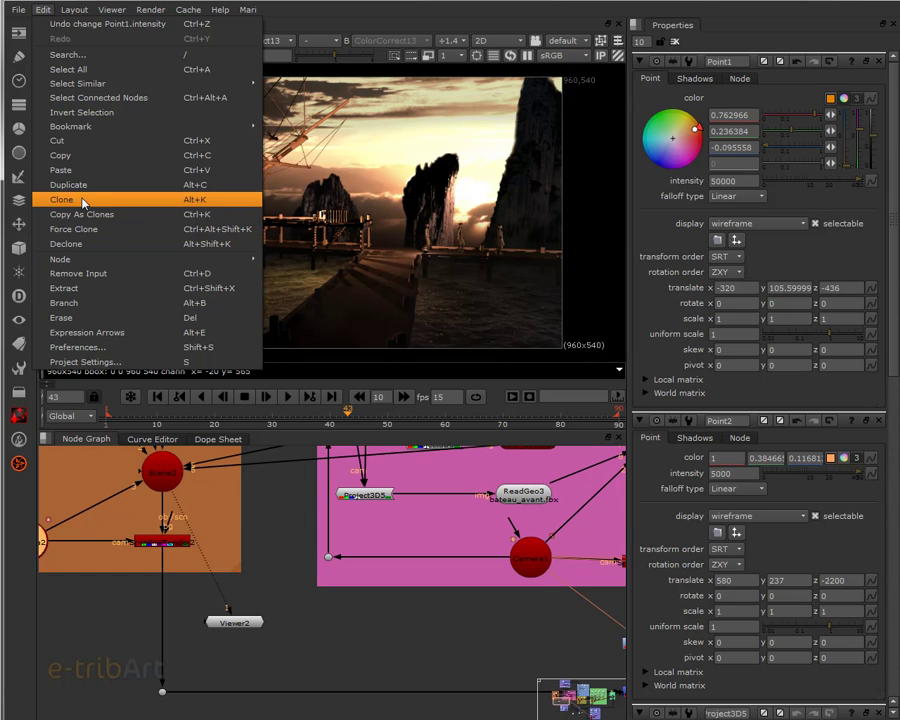
{"action": "left_click", "coordinate": [280, 656]}
{"action": "middle_click_drag", "start_coordinate": [287, 659], "coordinate": [405, 637]}
{"action": "scroll", "coordinate": [405, 637], "scroll_direction": "down", "scroll_amount": 5}
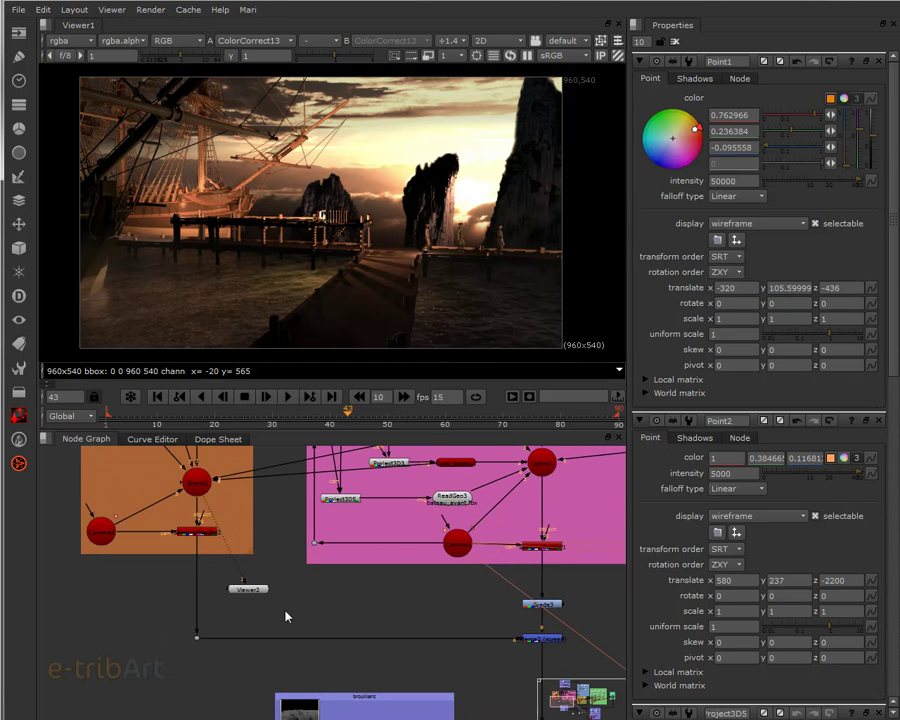
Select the scanline render node below Scene2 and examine how its output runs into the rest of the composite.
{"action": "left_click", "coordinate": [201, 530]}
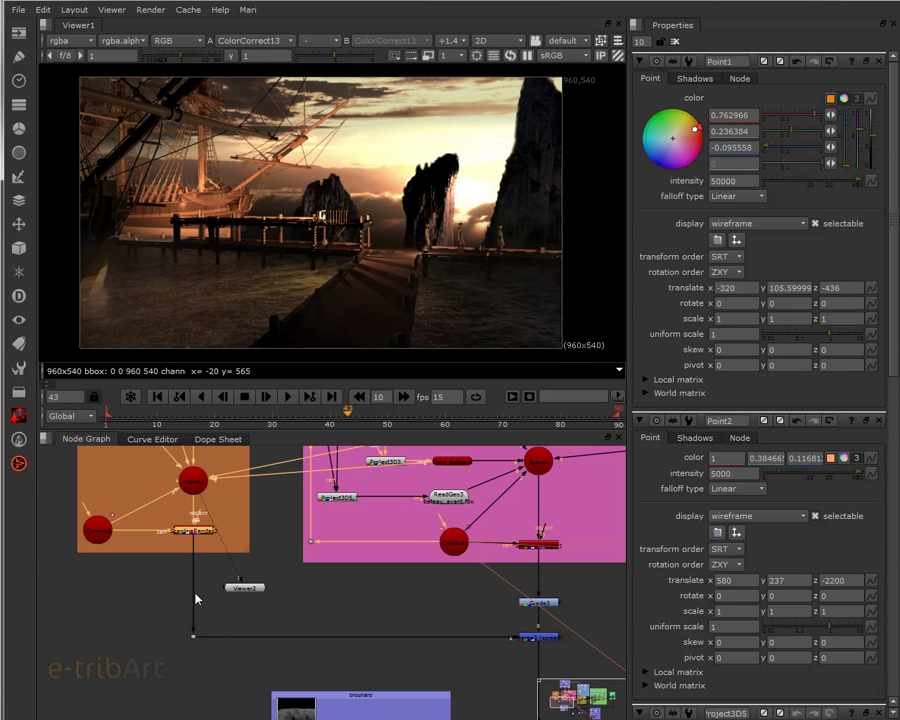
{"action": "middle_click_drag", "start_coordinate": [322, 660], "coordinate": [251, 498]}
{"action": "mouse_move", "coordinate": [338, 584]}
{"action": "middle_mouse_down"}
{"action": "mouse_move", "coordinate": [300, 510]}
{"action": "mouse_move", "coordinate": [321, 595]}
{"action": "mouse_move", "coordinate": [82, 518]}
{"action": "middle_mouse_up"}
{"action": "middle_click_drag", "start_coordinate": [420, 580], "coordinate": [369, 648]}
{"action": "mouse_move", "coordinate": [566, 568]}
{"action": "middle_mouse_down"}
{"action": "mouse_move", "coordinate": [396, 666]}
{"action": "mouse_move", "coordinate": [307, 697]}
{"action": "mouse_move", "coordinate": [233, 679]}
{"action": "middle_mouse_up"}
{"action": "mouse_move", "coordinate": [366, 645]}
{"action": "middle_mouse_down"}
{"action": "mouse_move", "coordinate": [286, 655]}
{"action": "mouse_move", "coordinate": [450, 518]}
{"action": "middle_mouse_up"}
{"action": "middle_click_drag", "start_coordinate": [304, 598], "coordinate": [659, 580]}
{"action": "middle_click_drag", "start_coordinate": [378, 602], "coordinate": [566, 644]}
{"action": "middle_click_drag", "start_coordinate": [310, 588], "coordinate": [483, 561]}
{"action": "middle_click_drag", "start_coordinate": [347, 562], "coordinate": [492, 700]}
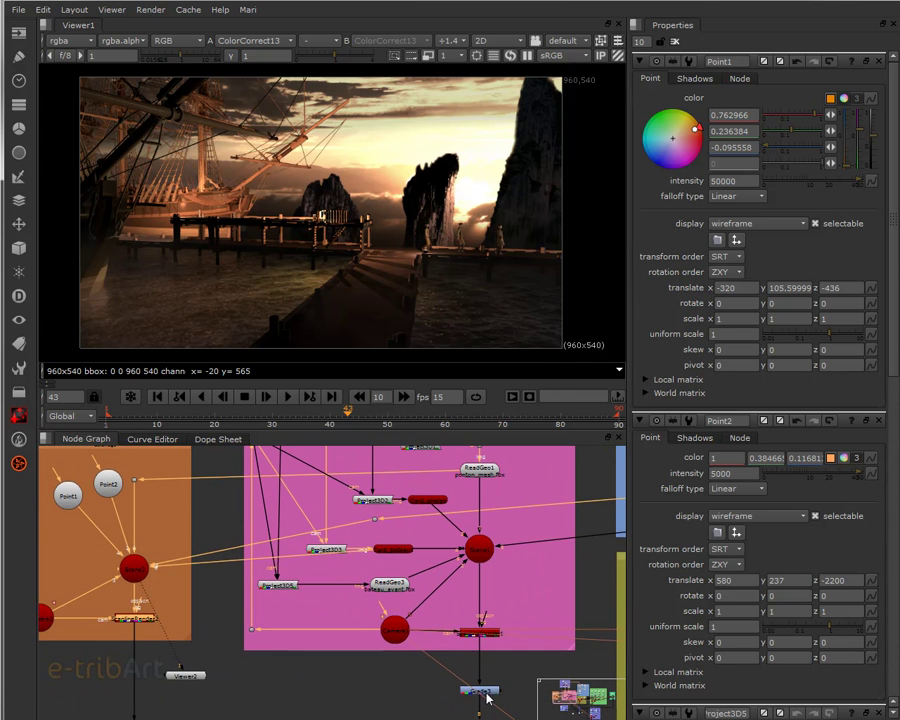
{"action": "middle_click_drag", "start_coordinate": [421, 648], "coordinate": [488, 566]}
{"action": "middle_click_drag", "start_coordinate": [322, 621], "coordinate": [424, 608]}
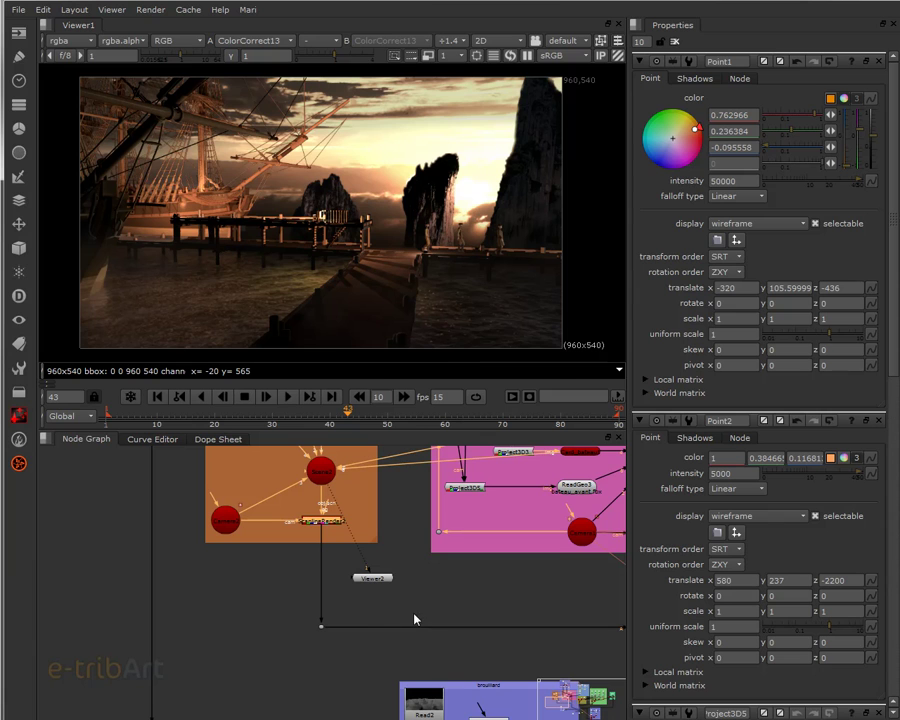
Create a new viewer, Viewer3, and connect it to the scanline render node below Scene2 to display the isolated light pass.
{"action": "right_click", "coordinate": [131, 30]}
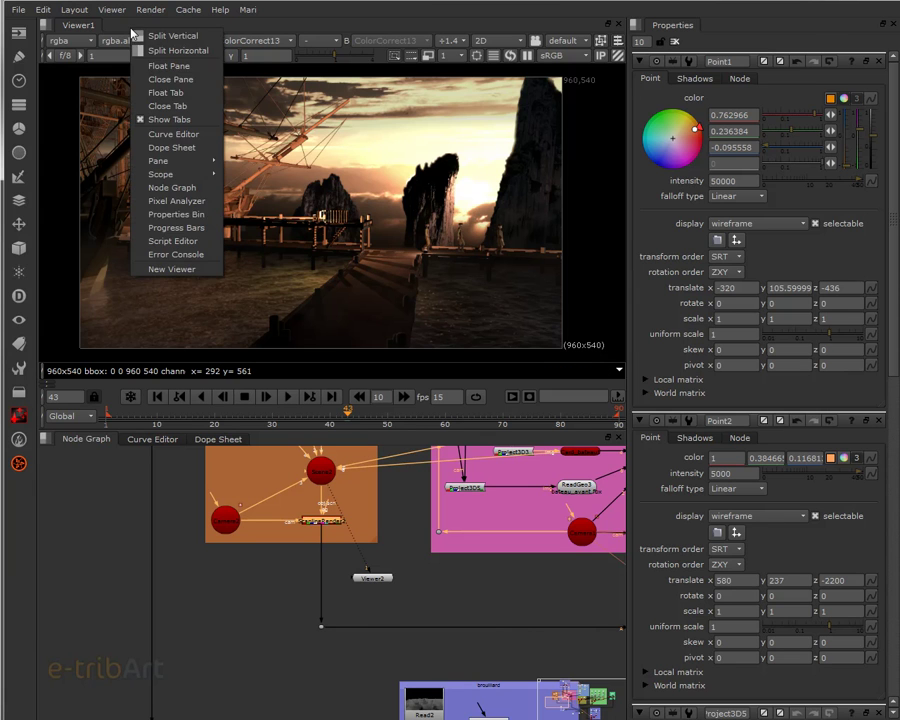
{"action": "left_click", "coordinate": [198, 269]}
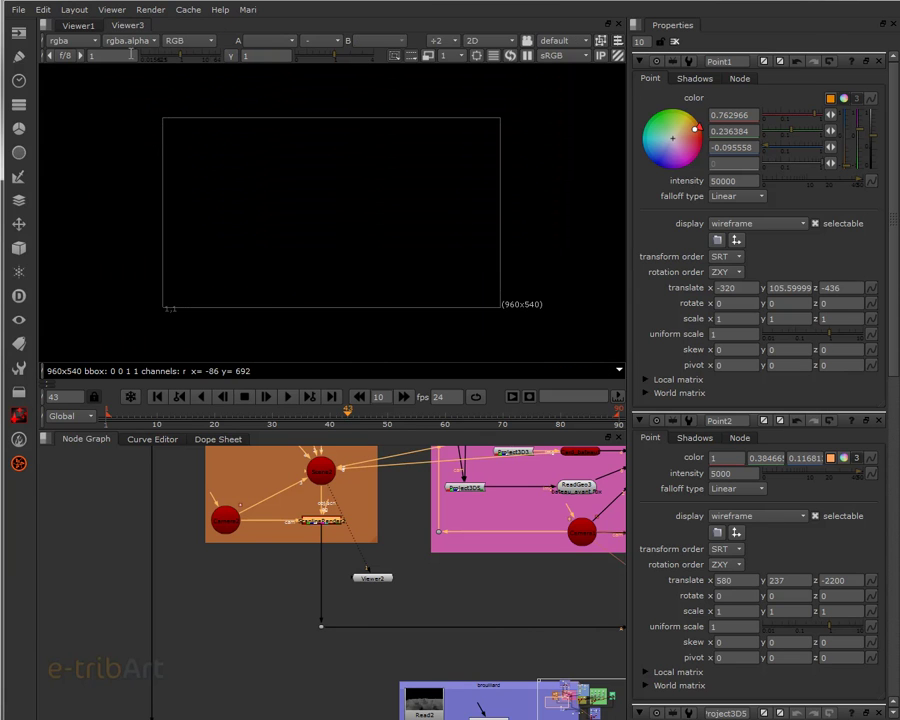
{"action": "scroll", "coordinate": [393, 590], "scroll_direction": "down", "scroll_amount": 5}
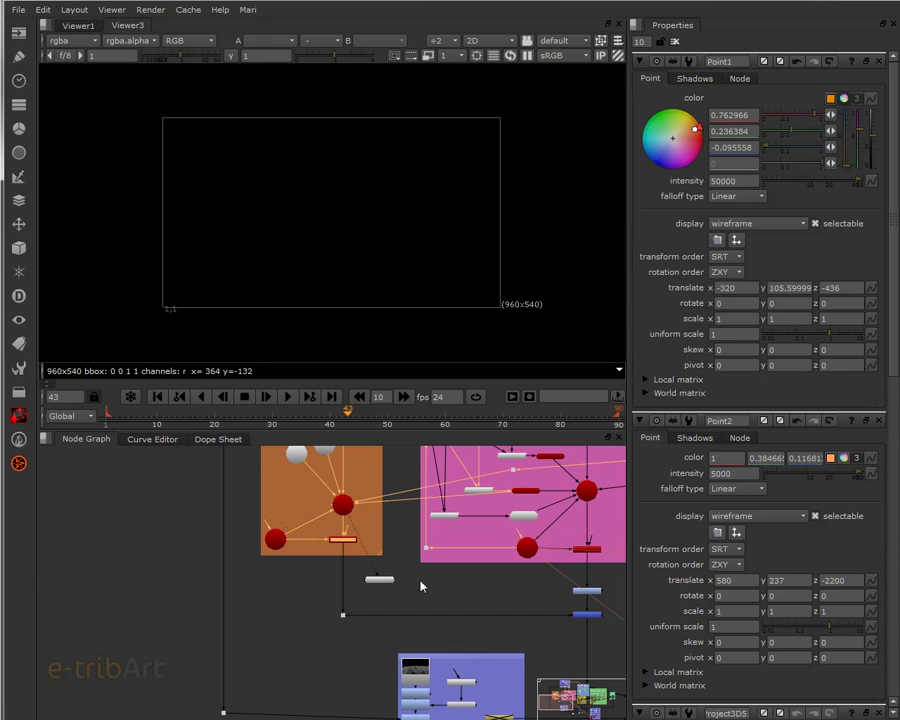
{"action": "middle_click_drag", "start_coordinate": [331, 622], "coordinate": [291, 653]}
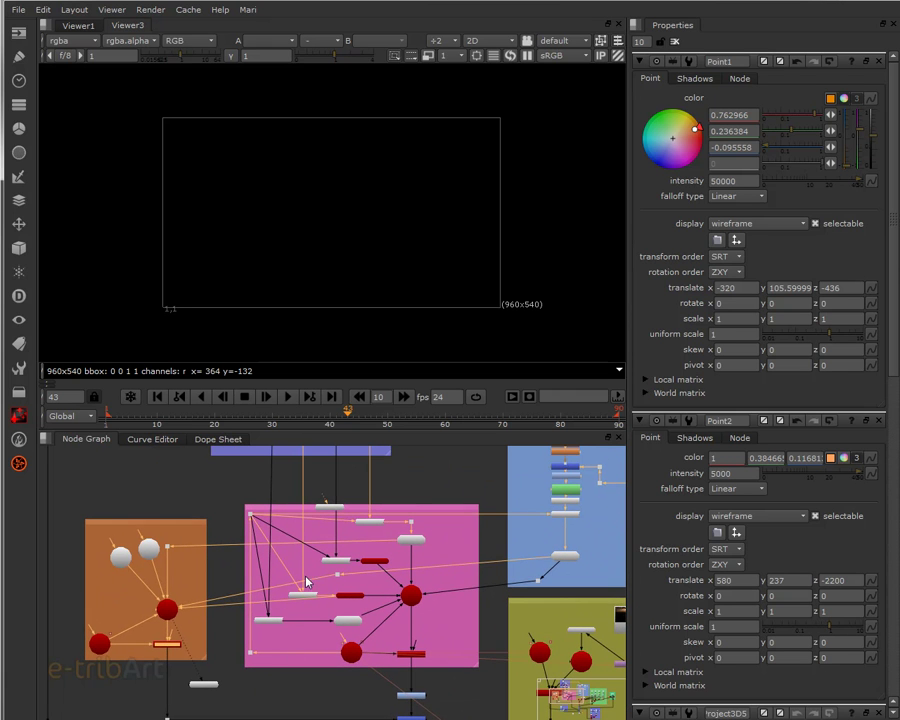
{"action": "left_click", "coordinate": [332, 508]}
{"action": "left_click_drag", "start_coordinate": [332, 510], "coordinate": [171, 648]}
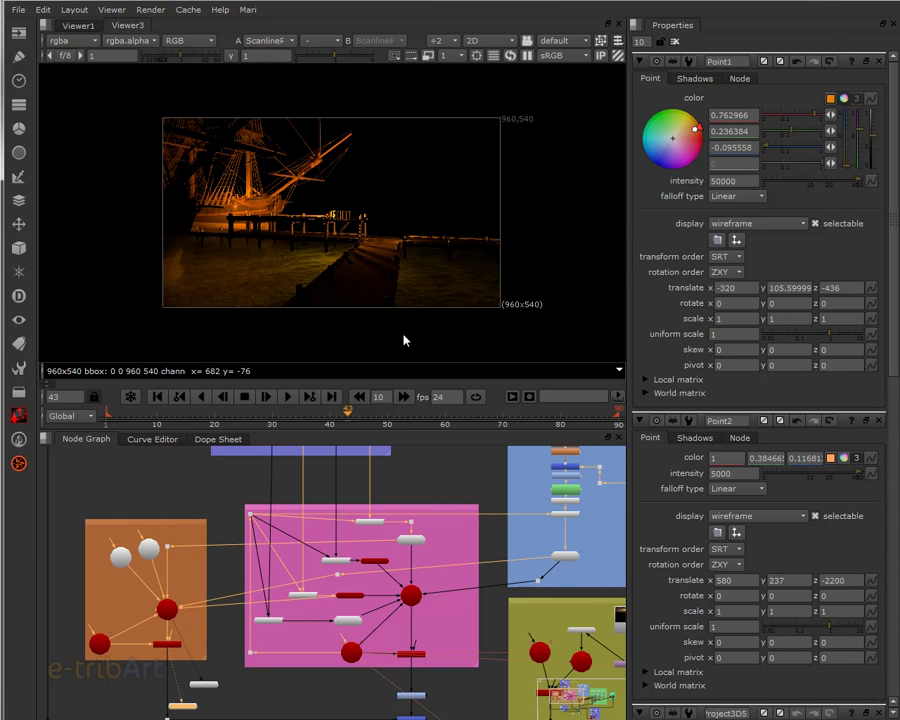
{"action": "scroll", "coordinate": [405, 352], "scroll_direction": "up", "scroll_amount": 3}
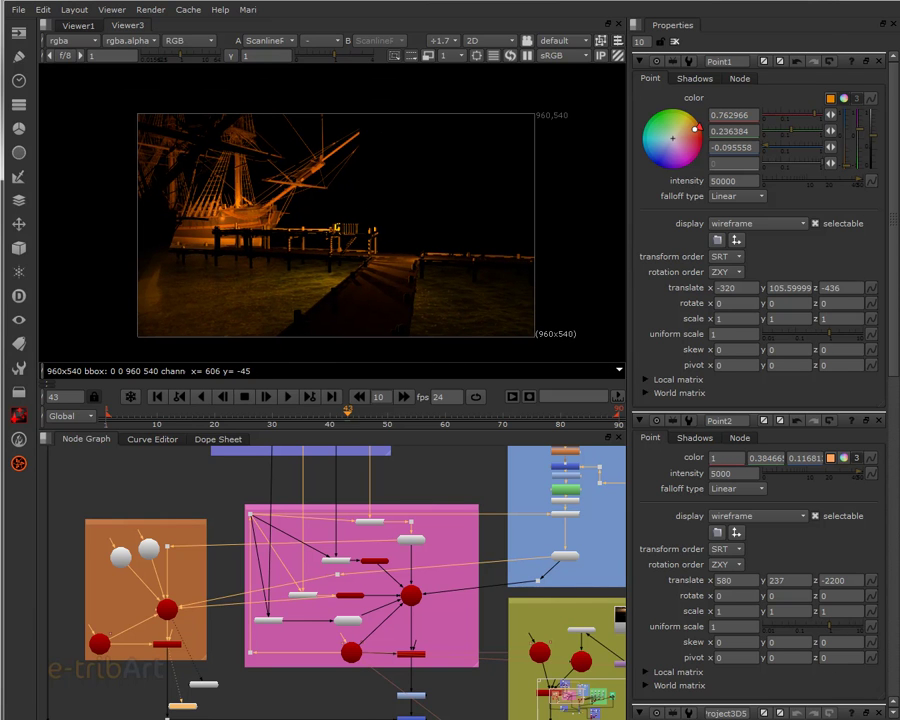
Set the Point1 light's intensity to 30000.
{"action": "left_click", "coordinate": [718, 184]}
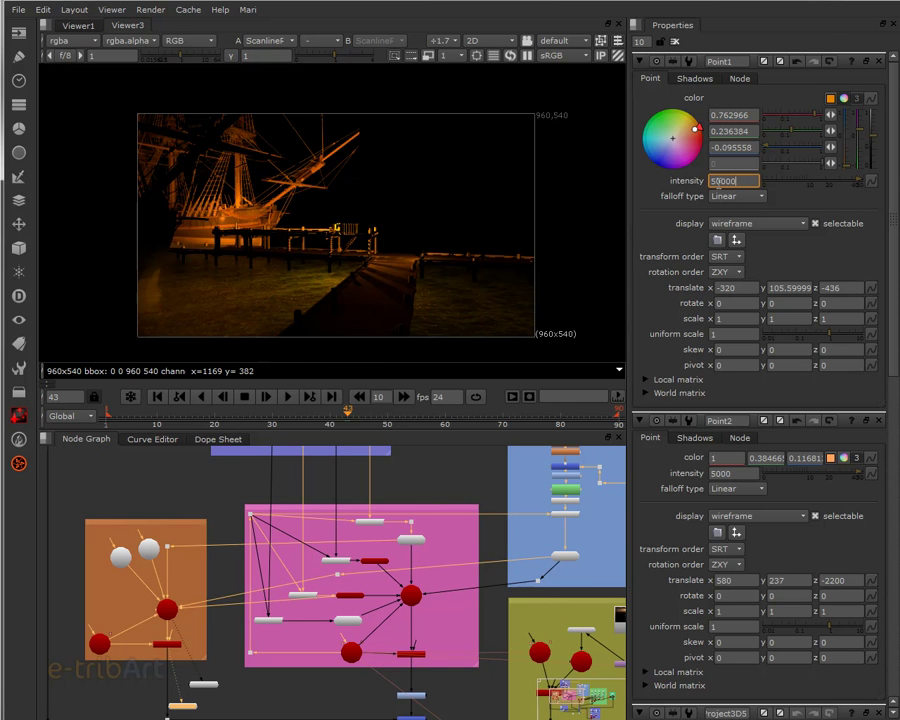
{"action": "type", "text": "3"}
{"action": "key", "text": "Return"}
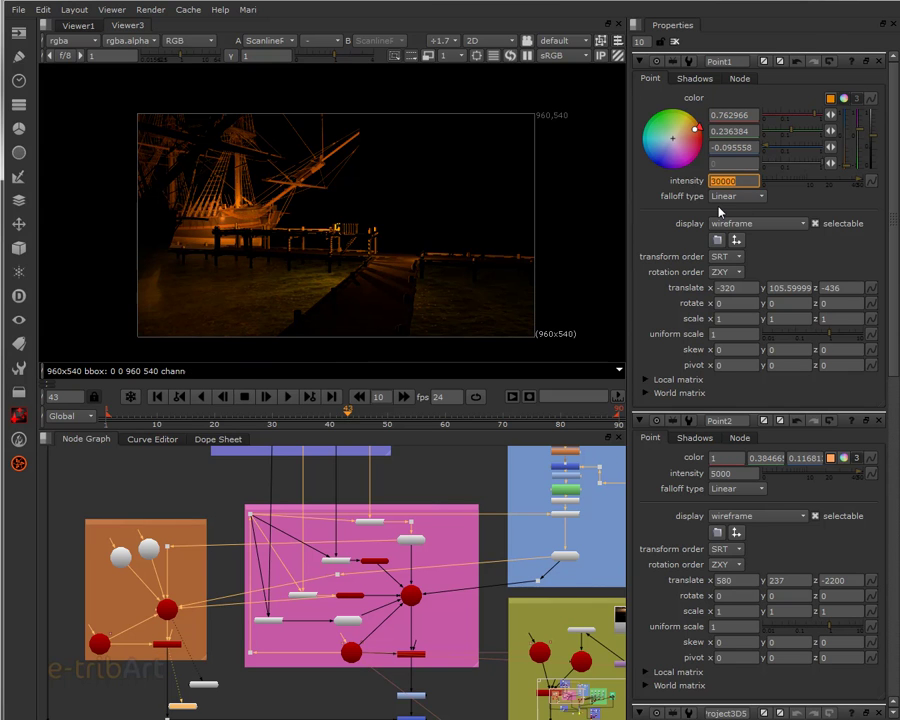
Open the Point2 light's properties and set its intensity to 2000.
{"action": "left_click", "coordinate": [124, 561]}
{"action": "left_click", "coordinate": [148, 548]}
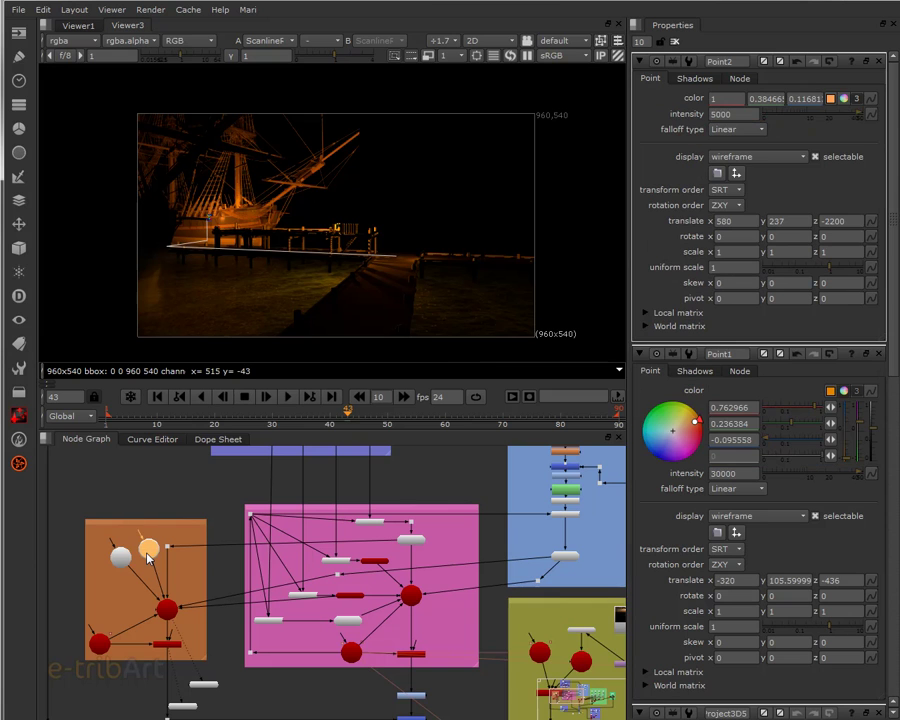
{"action": "left_click", "coordinate": [714, 114]}
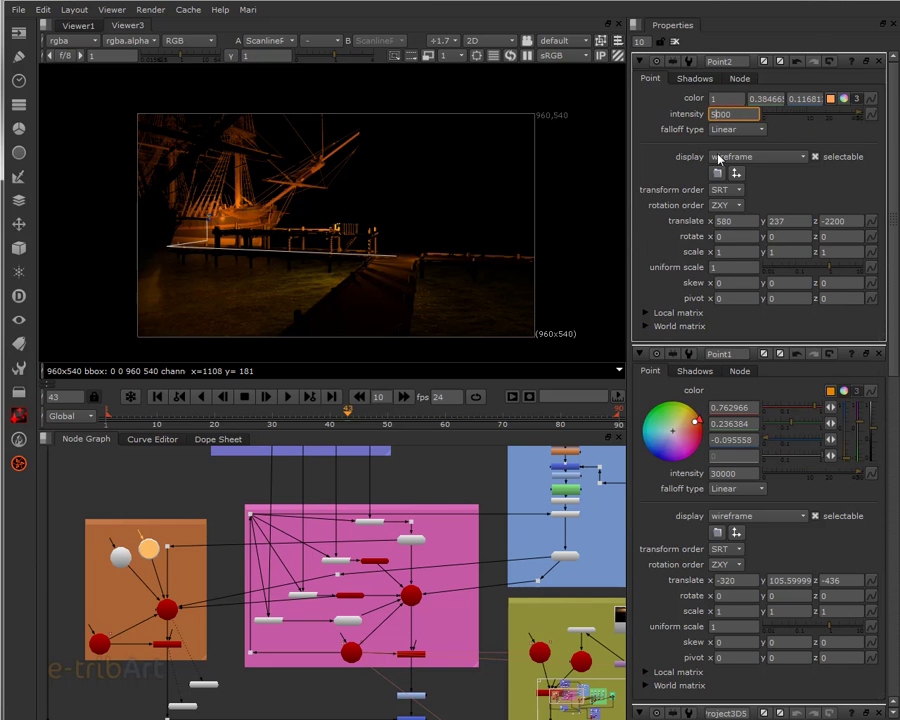
{"action": "type", "text": "600"}
{"action": "key", "text": "Return"}
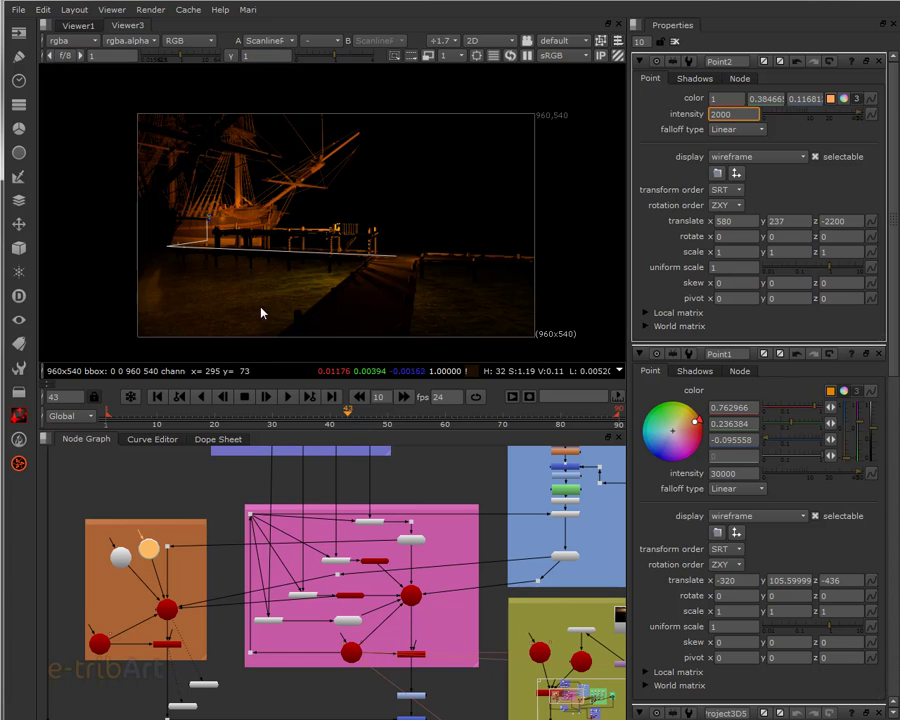
Space out the viewer nodes below Scene2 and trace the light pass to the Merge2 (screen) node under Grade3.
{"action": "middle_click_drag", "start_coordinate": [283, 550], "coordinate": [287, 452]}
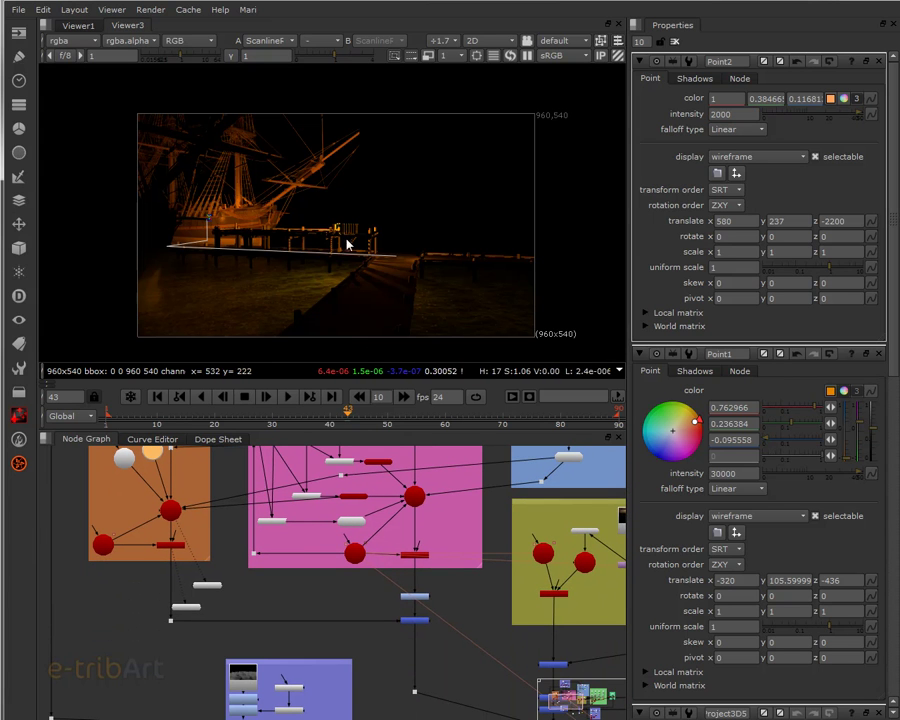
{"action": "left_click", "coordinate": [209, 587]}
{"action": "left_click_drag", "start_coordinate": [197, 612], "coordinate": [203, 609]}
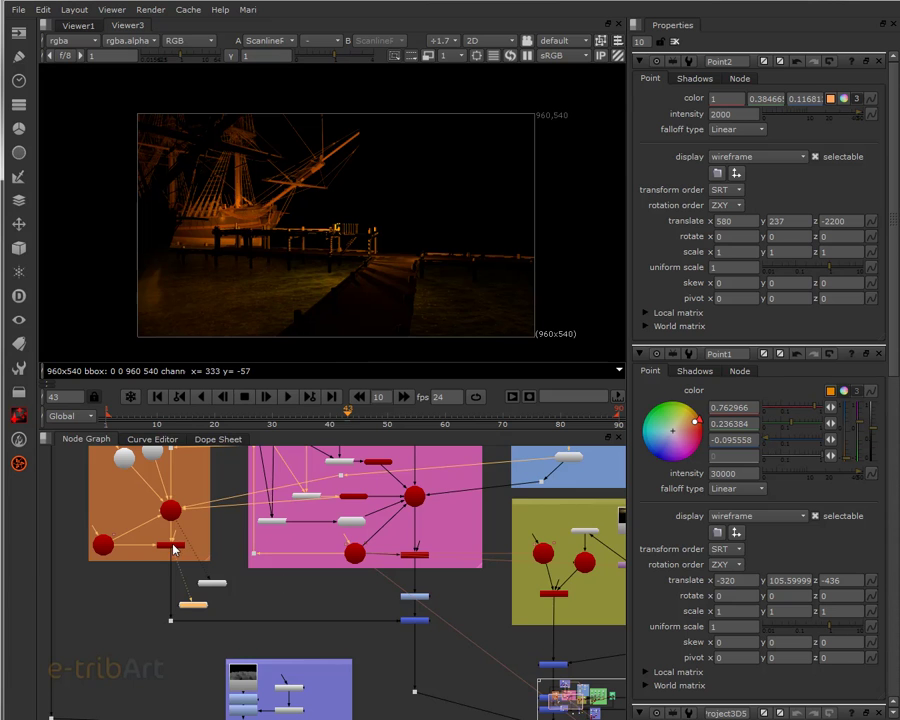
{"action": "scroll", "coordinate": [180, 549], "scroll_direction": "up", "scroll_amount": 3}
{"action": "middle_click_drag", "start_coordinate": [336, 674], "coordinate": [94, 539]}
{"action": "middle_click_drag", "start_coordinate": [408, 585], "coordinate": [303, 610]}
{"action": "left_click", "coordinate": [376, 624]}
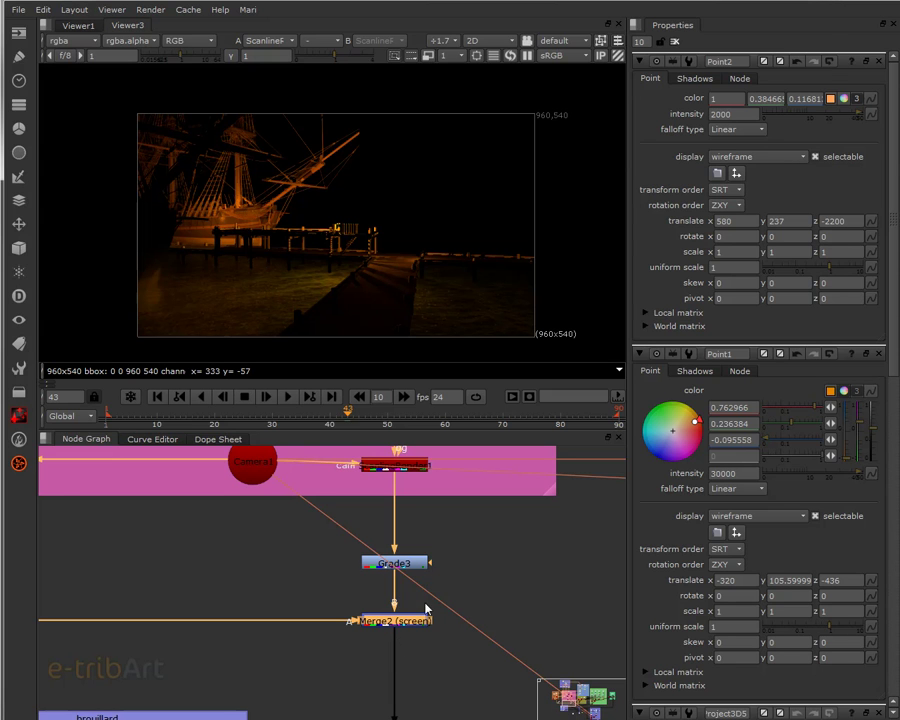
Examine the Grade3 and Merge2 (screen) connection and follow its output down to the main merge chain.
{"action": "scroll", "coordinate": [410, 574], "scroll_direction": "down", "scroll_amount": 2}
{"action": "middle_click_drag", "start_coordinate": [408, 560], "coordinate": [441, 698]}
{"action": "left_click", "coordinate": [415, 550]}
{"action": "left_click_drag", "start_coordinate": [427, 648], "coordinate": [428, 631]}
{"action": "middle_click_drag", "start_coordinate": [430, 692], "coordinate": [421, 612]}
{"action": "left_click_drag", "start_coordinate": [410, 640], "coordinate": [410, 629]}
{"action": "left_click", "coordinate": [404, 676]}
{"action": "middle_click_drag", "start_coordinate": [420, 690], "coordinate": [432, 487]}
{"action": "middle_click_drag", "start_coordinate": [436, 619], "coordinate": [342, 615]}
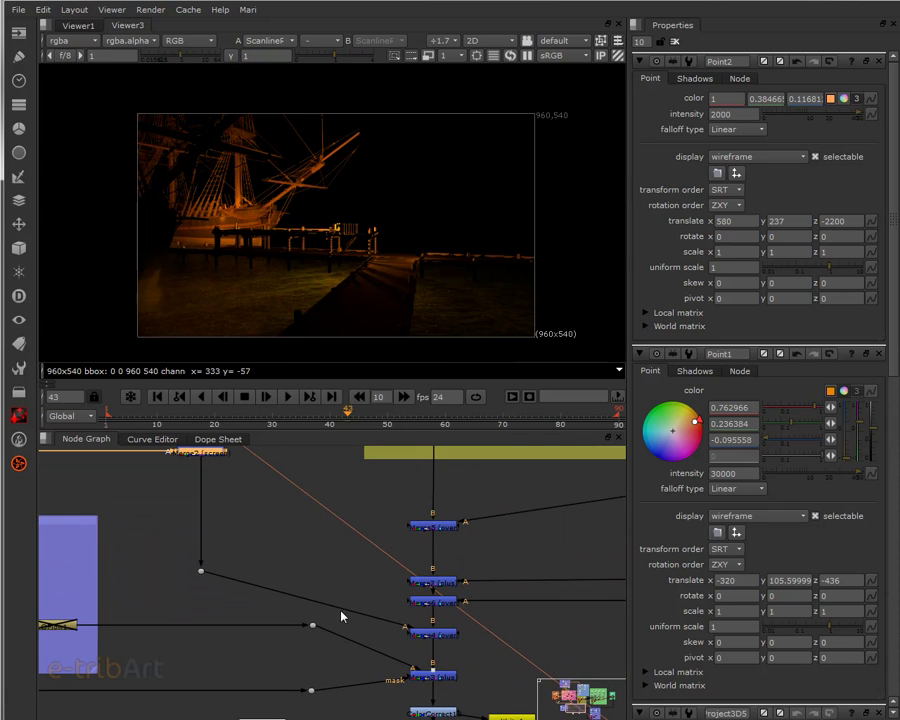
Disable the three merge nodes directly above the merge that receives the Merge2 (screen) output, and select that receiving merge.
{"action": "left_click", "coordinate": [433, 603]}
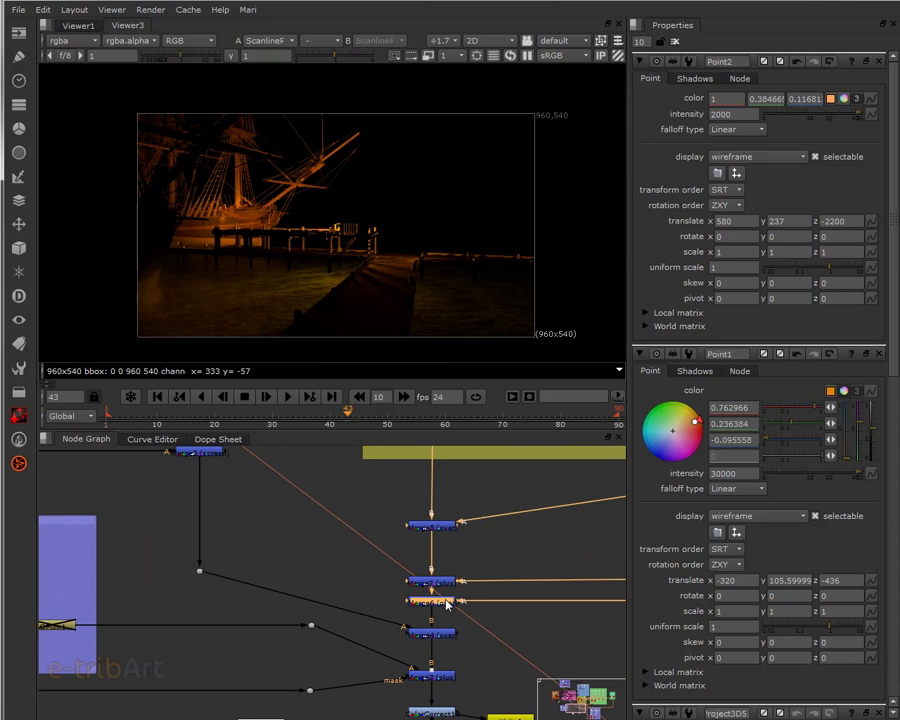
{"action": "key", "text": "d"}
{"action": "left_click", "coordinate": [445, 583]}
{"action": "key", "text": "d"}
{"action": "left_click", "coordinate": [440, 527]}
{"action": "key", "text": "d"}
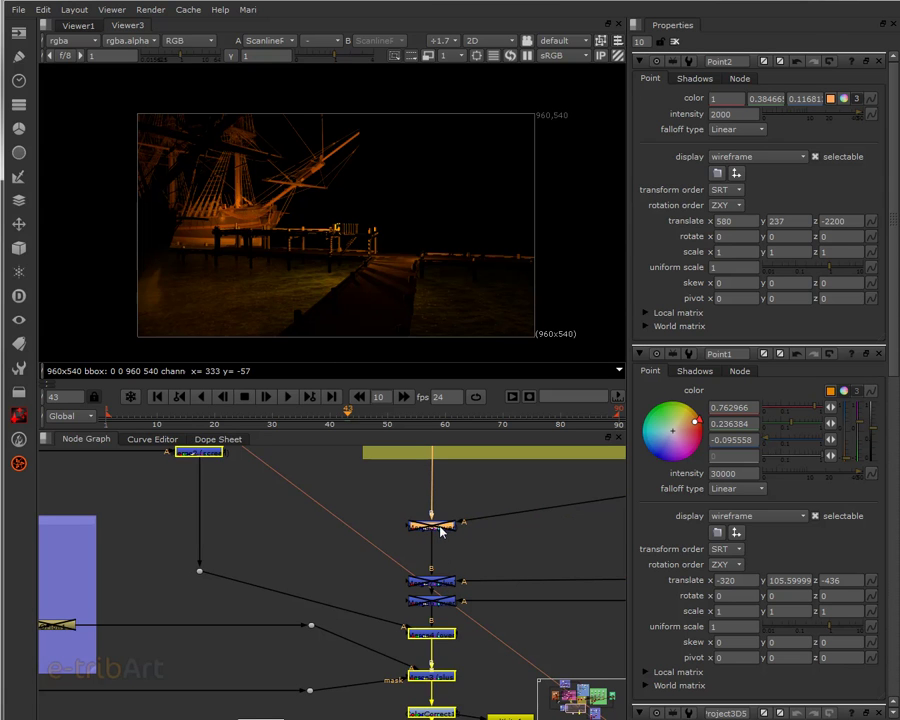
{"action": "left_click", "coordinate": [435, 634]}
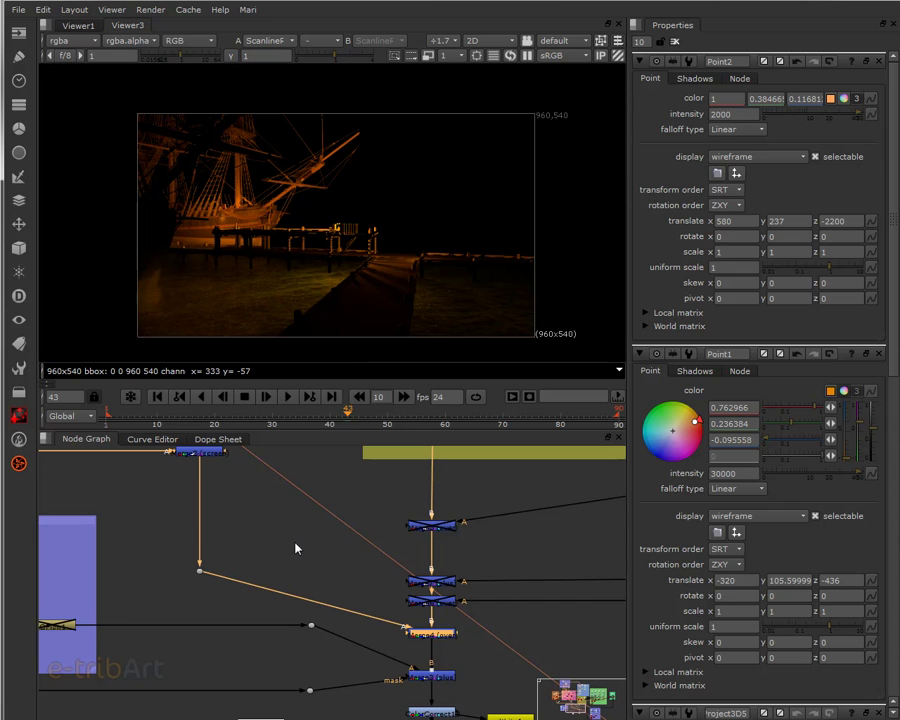
Disable the merge (plus) node directly above ColorCorrect13 and inspect the final composite in Viewer1.
{"action": "middle_click_drag", "start_coordinate": [292, 541], "coordinate": [295, 510]}
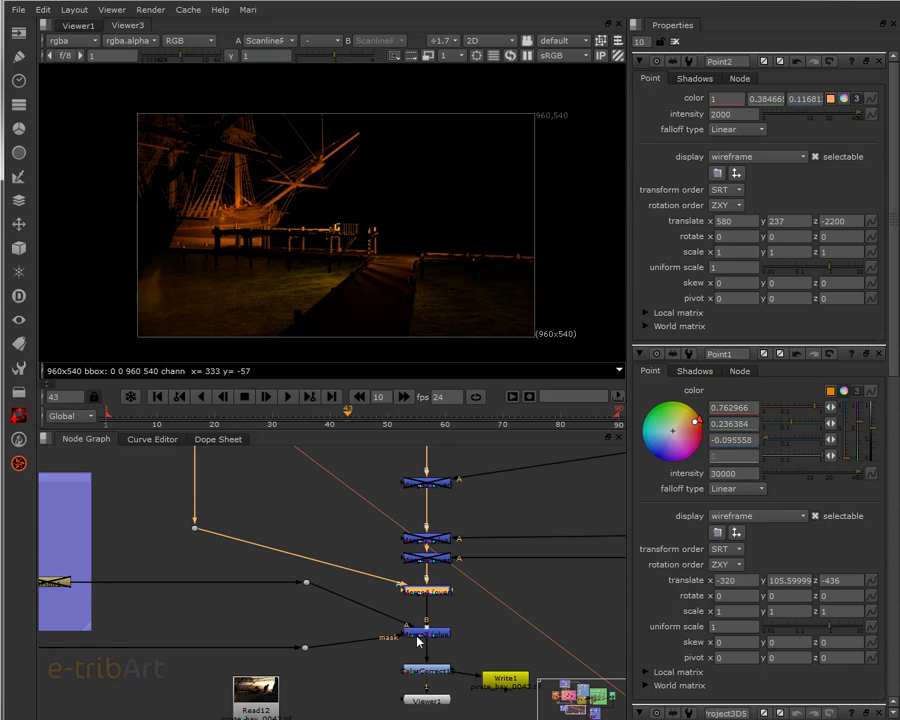
{"action": "left_click", "coordinate": [441, 637]}
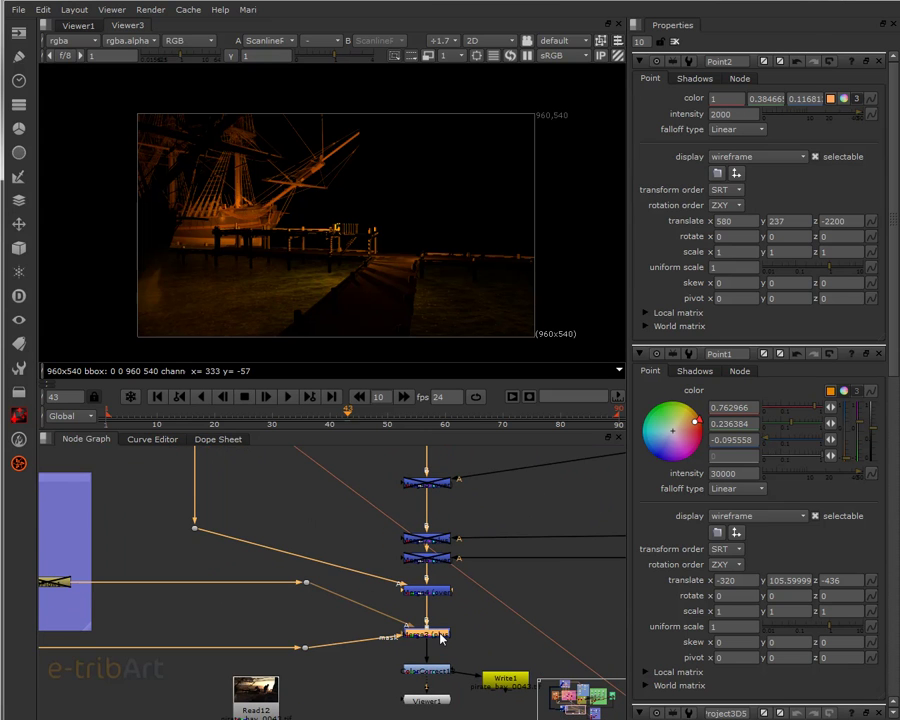
{"action": "left_click", "coordinate": [88, 28]}
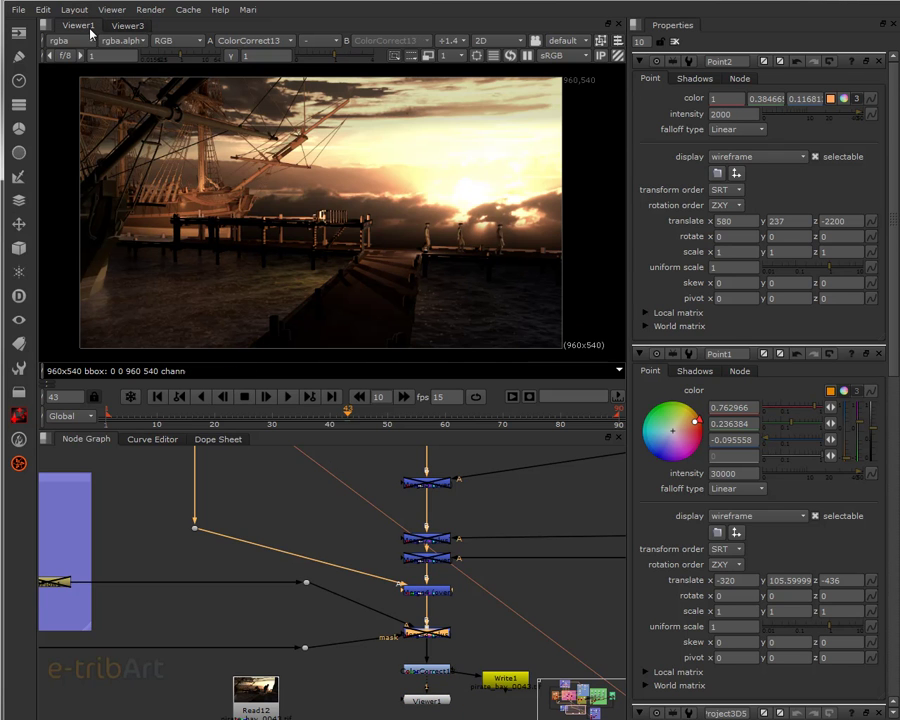
{"action": "middle_click_drag", "start_coordinate": [398, 585], "coordinate": [399, 666]}
{"action": "middle_click_drag", "start_coordinate": [403, 542], "coordinate": [394, 593]}
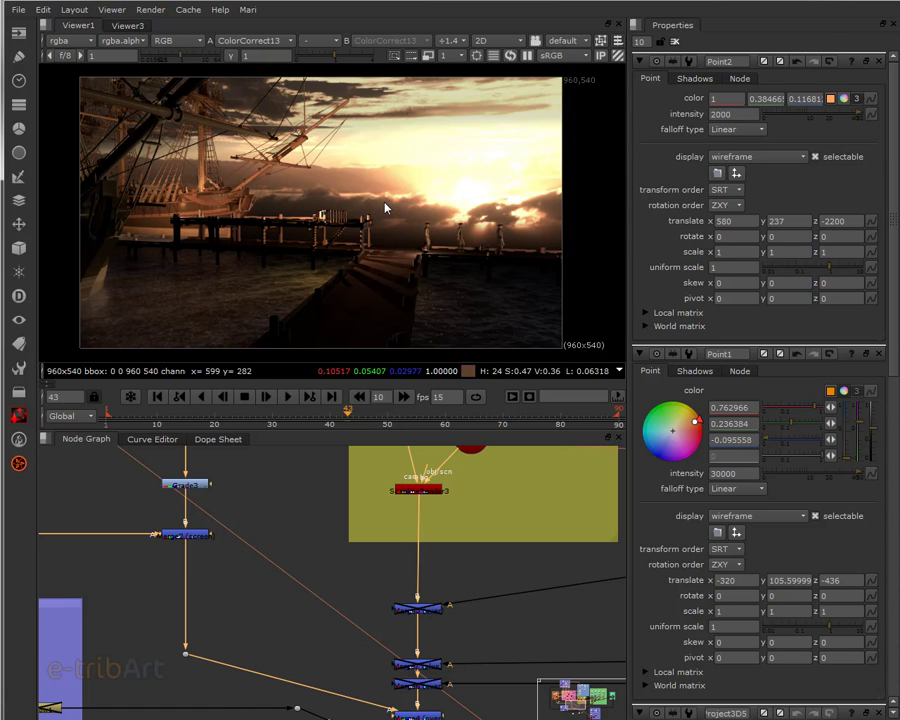
{"action": "middle_click_drag", "start_coordinate": [472, 532], "coordinate": [458, 486]}
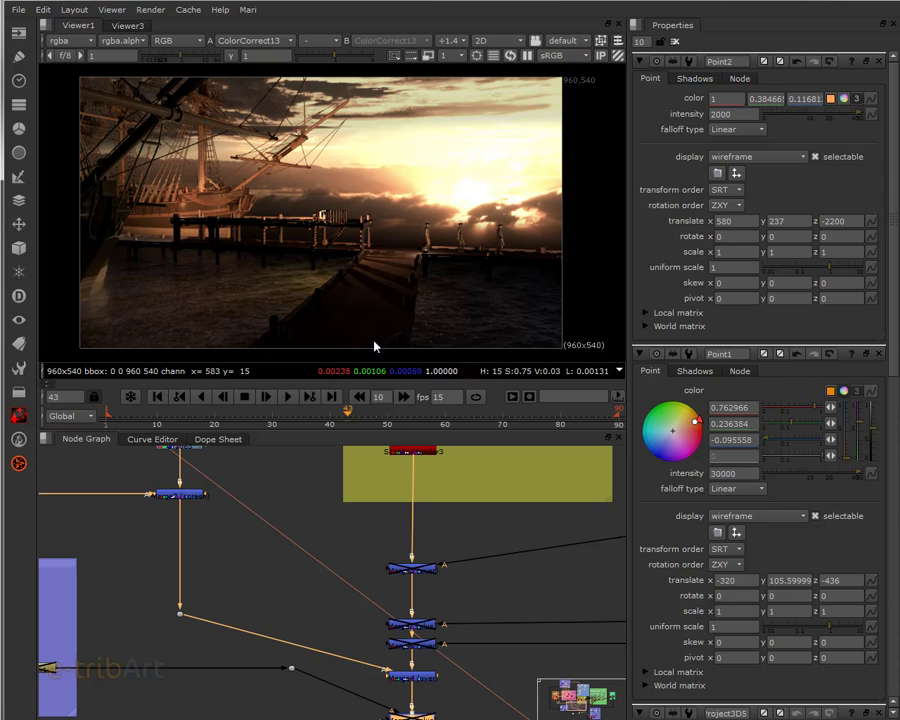
Disable the Merge2 (screen) node under Grade3 to view the composite without the light pass.
{"action": "middle_click_drag", "start_coordinate": [327, 541], "coordinate": [405, 651]}
{"action": "scroll", "coordinate": [393, 628], "scroll_direction": "up", "scroll_amount": 2}
{"action": "scroll", "coordinate": [375, 610], "scroll_direction": "up", "scroll_amount": 1}
{"action": "left_click", "coordinate": [358, 578]}
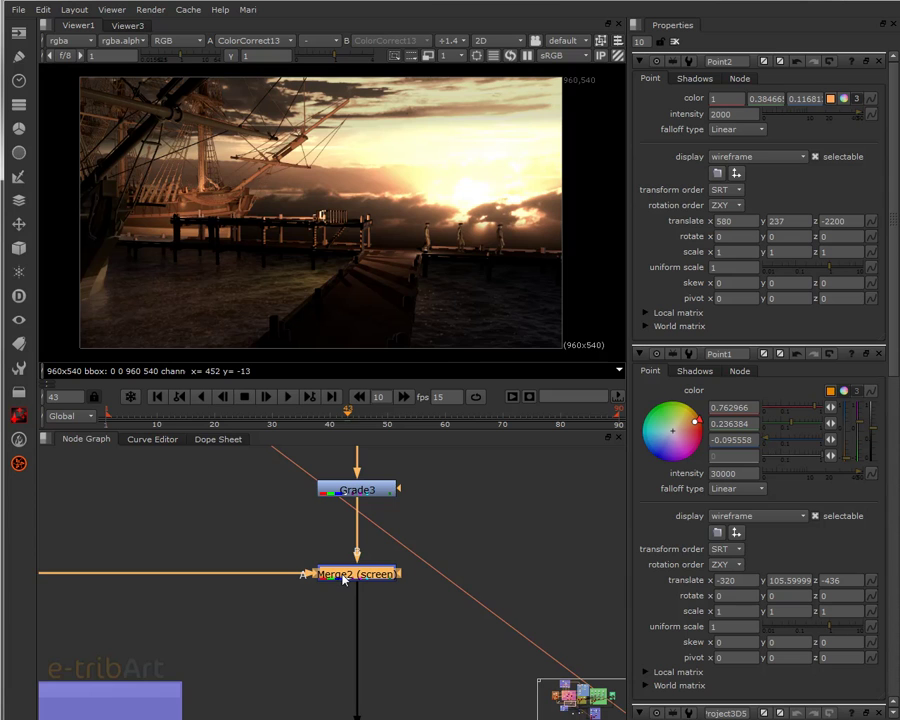
{"action": "key", "text": "d"}
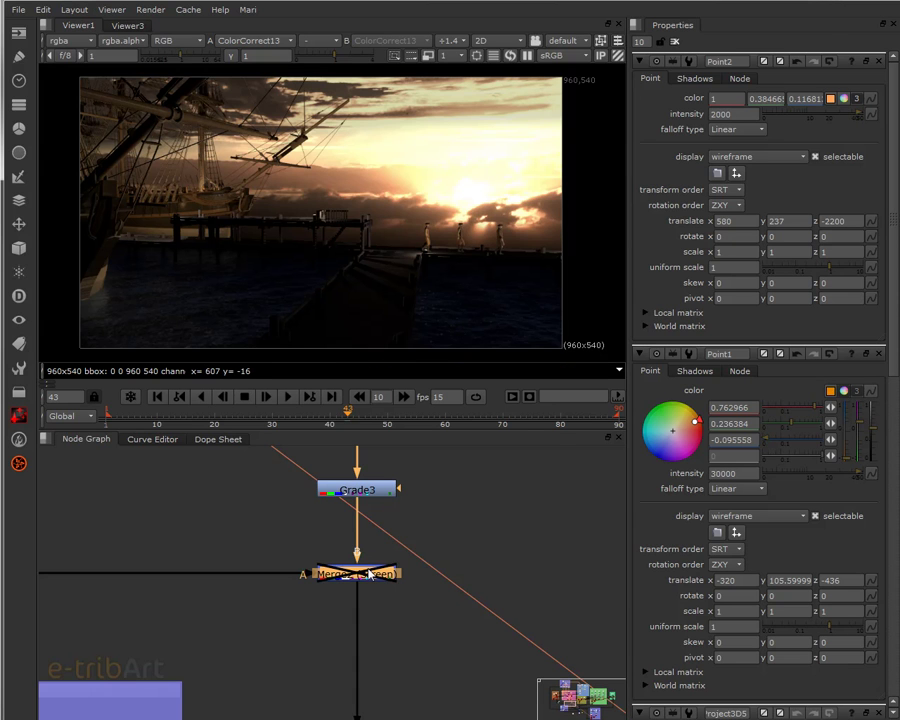
Open Grade3's properties, try gamma values of 1.2 and 0.85, and undo the gamma changes.
{"action": "middle_click_drag", "start_coordinate": [410, 539], "coordinate": [424, 627]}
{"action": "left_click", "coordinate": [396, 601]}
{"action": "double_click", "coordinate": [396, 601]}
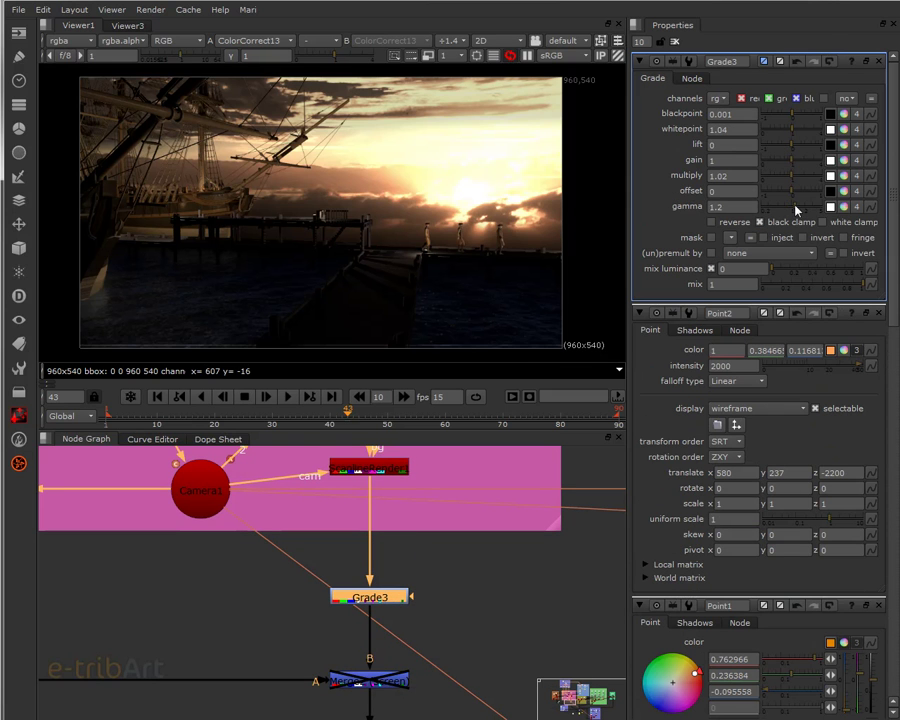
{"action": "left_click", "coordinate": [797, 208]}
{"action": "left_click", "coordinate": [789, 209]}
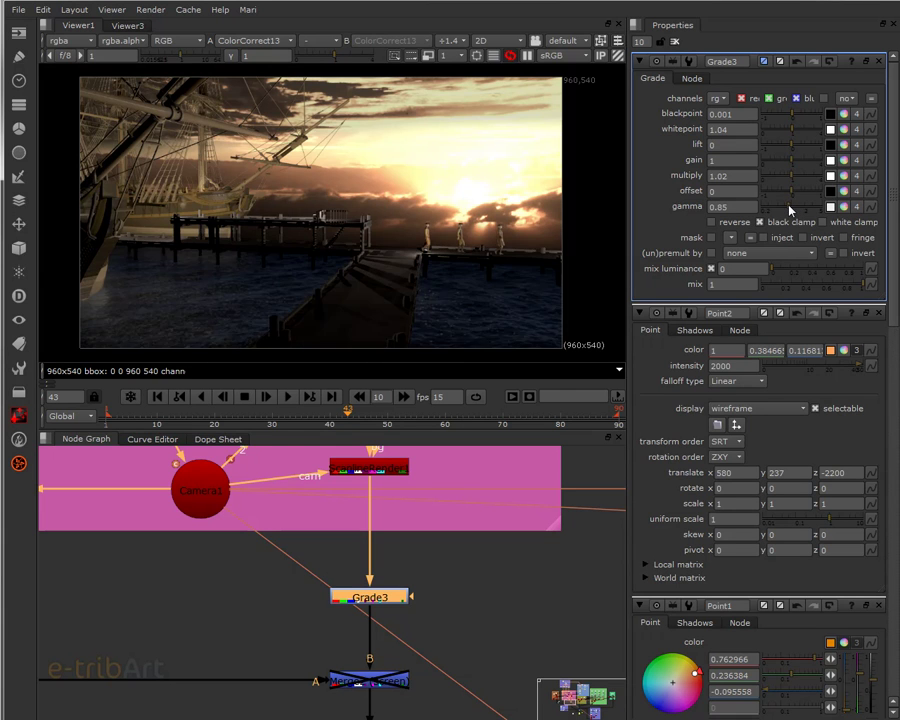
{"action": "key", "text": "ctrl+z"}
{"action": "key", "text": "ctrl+z"}
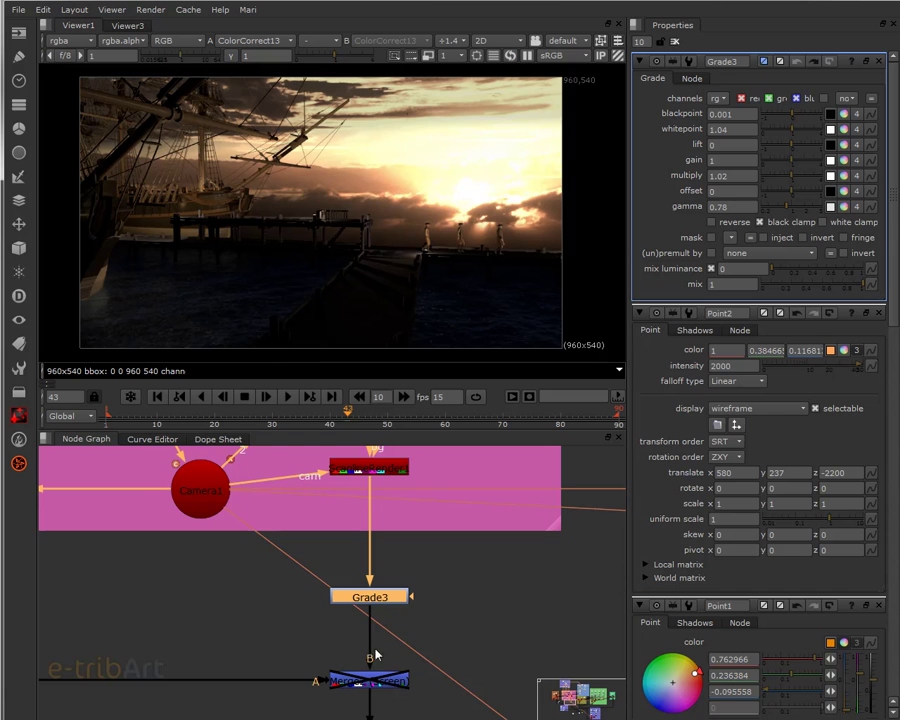
Re-enable the Merge2 (screen) node to bring the light pass back into the composite.
{"action": "middle_click_drag", "start_coordinate": [376, 649], "coordinate": [379, 625]}
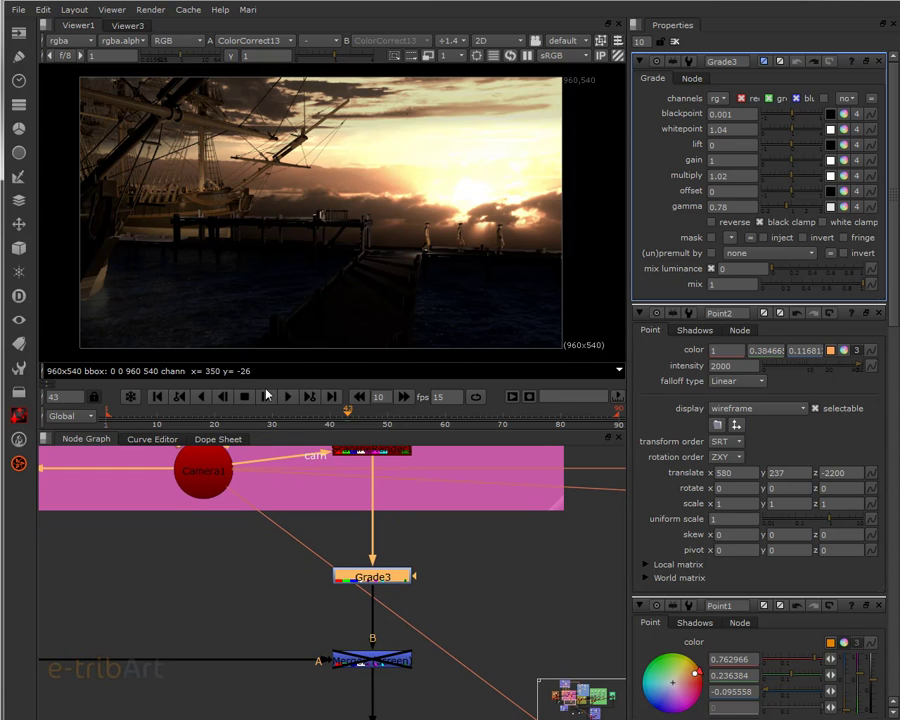
{"action": "left_click", "coordinate": [363, 667]}
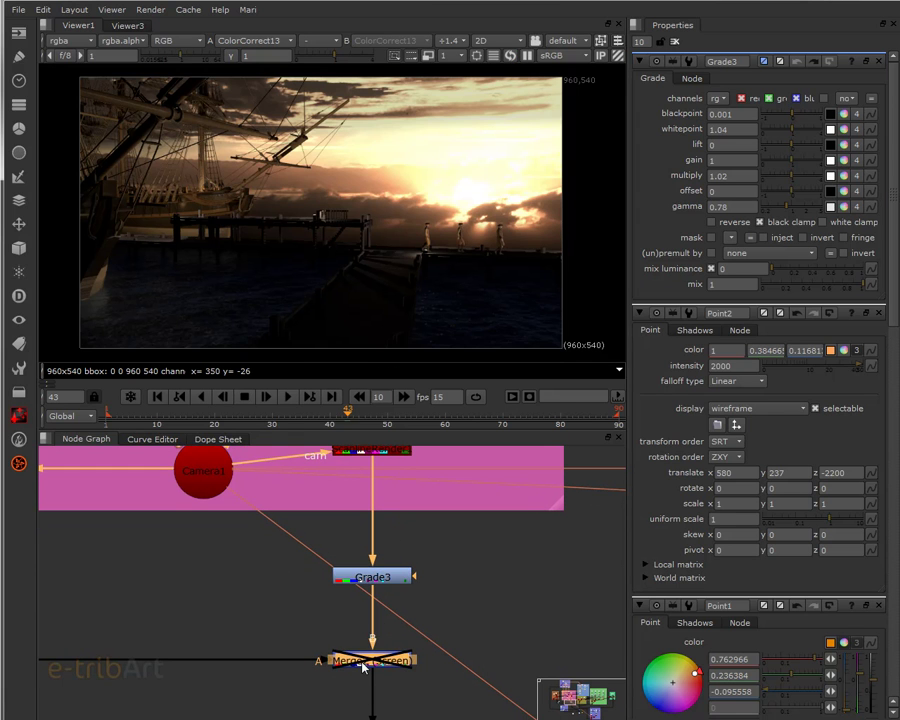
{"action": "key", "text": "d"}
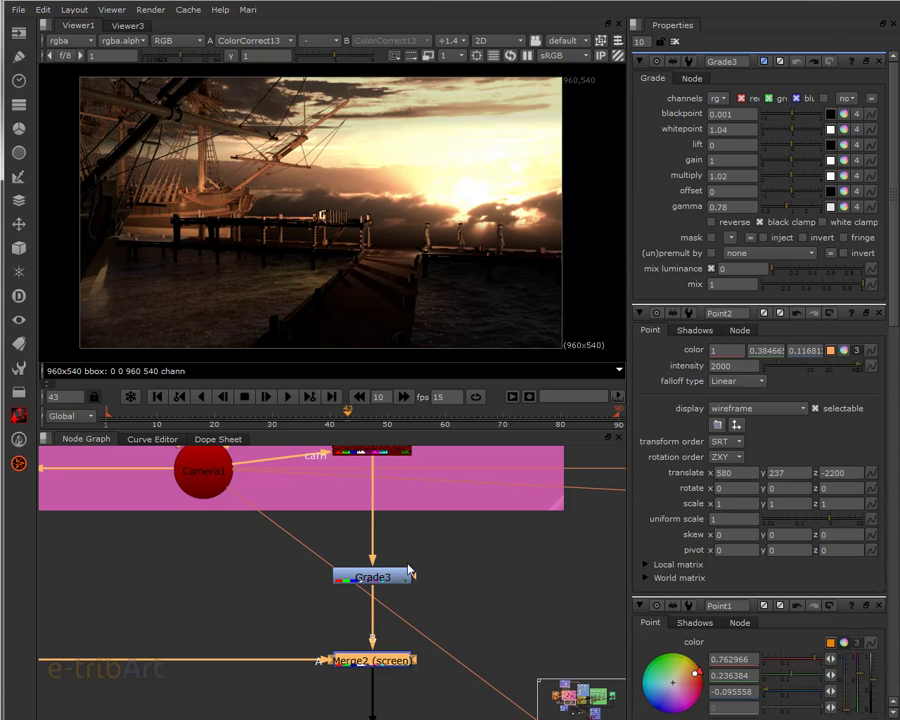
Trace how the orange lighting group and the pink scene group feed into the Merge2 (screen) node.
{"action": "scroll", "coordinate": [347, 566], "scroll_direction": "down", "scroll_amount": 3}
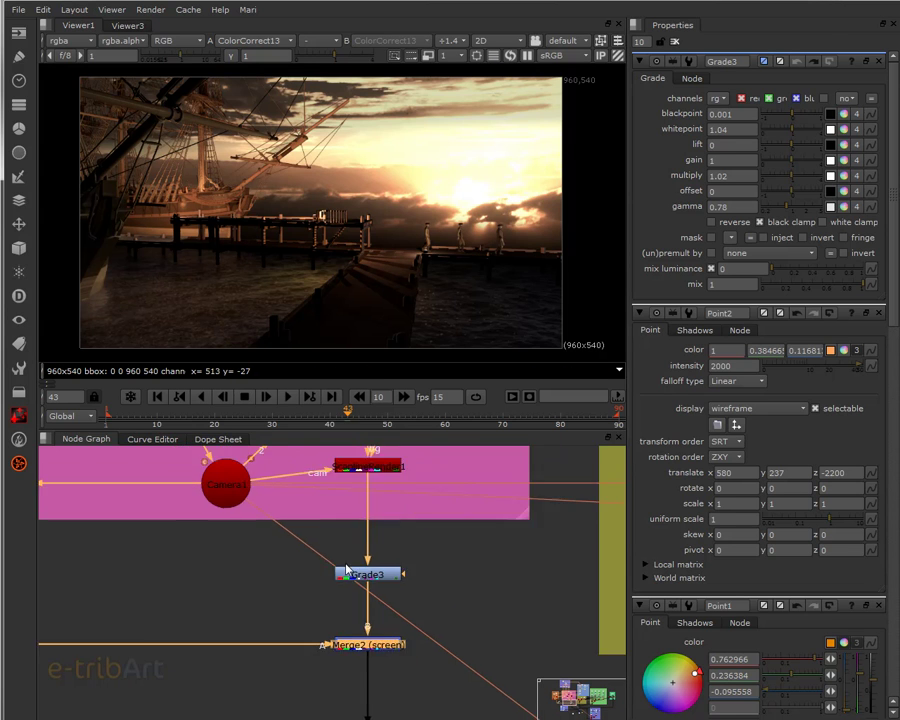
{"action": "middle_click_drag", "start_coordinate": [305, 533], "coordinate": [508, 619]}
{"action": "scroll", "coordinate": [477, 605], "scroll_direction": "down", "scroll_amount": 2}
{"action": "middle_click_drag", "start_coordinate": [408, 607], "coordinate": [385, 647]}
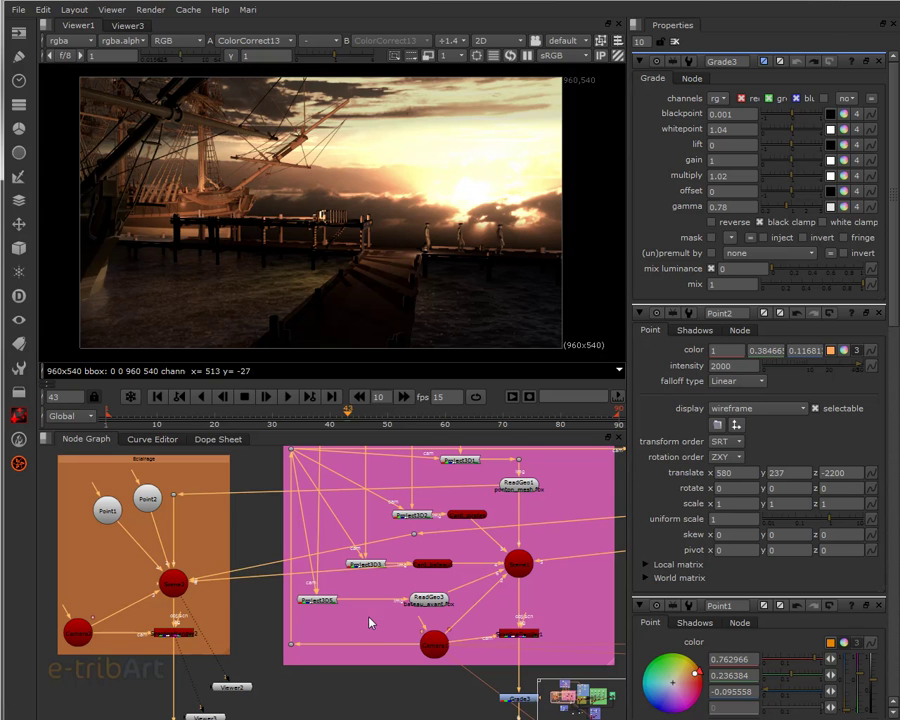
{"action": "middle_click_drag", "start_coordinate": [369, 622], "coordinate": [319, 496]}
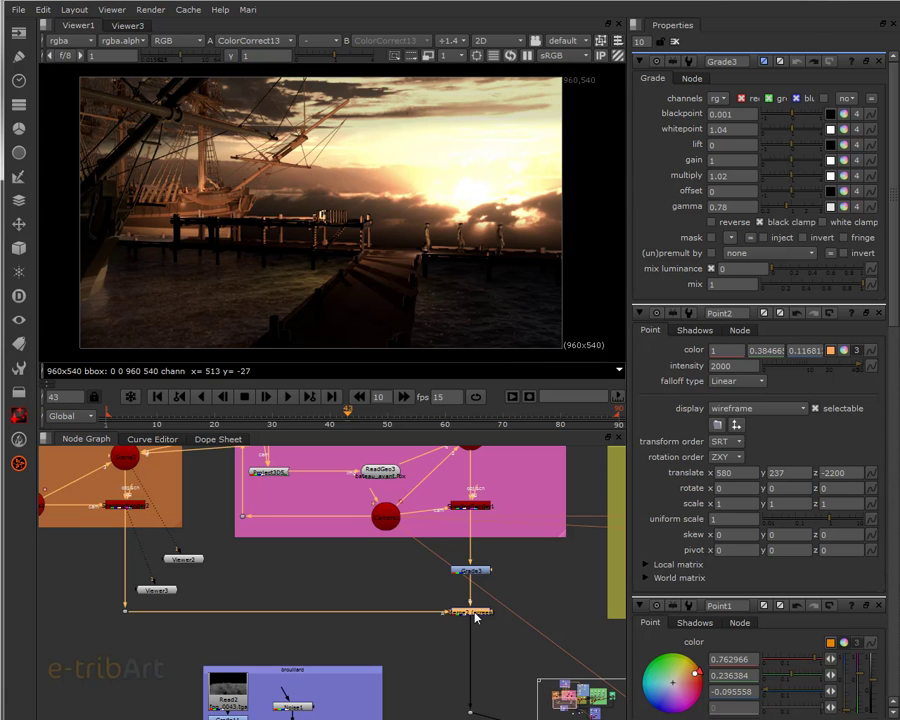
{"action": "scroll", "coordinate": [485, 641], "scroll_direction": "up", "scroll_amount": 3}
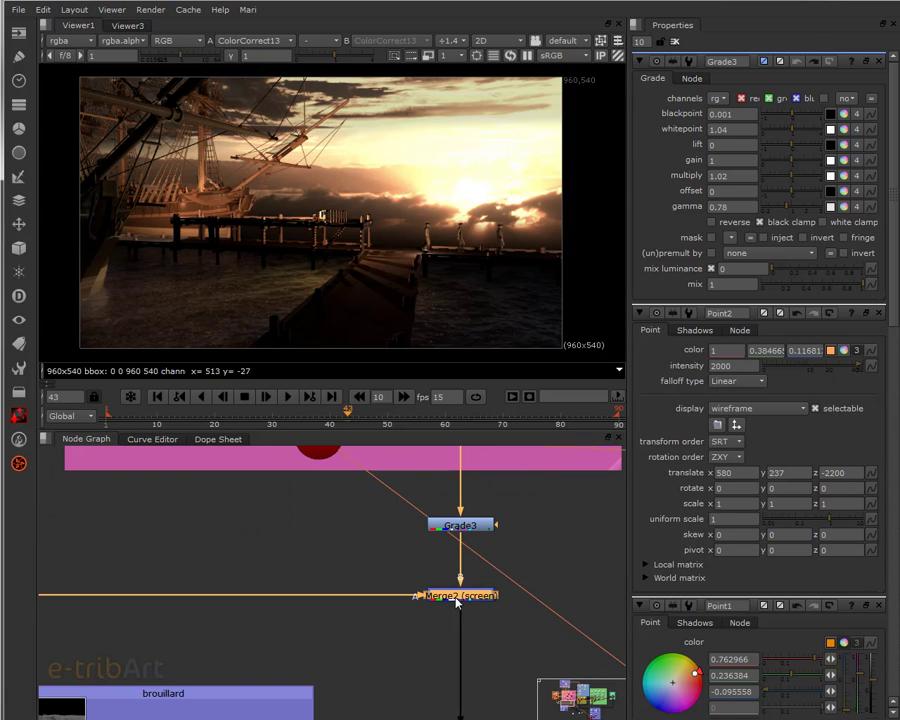
{"action": "scroll", "coordinate": [457, 620], "scroll_direction": "down", "scroll_amount": 3}
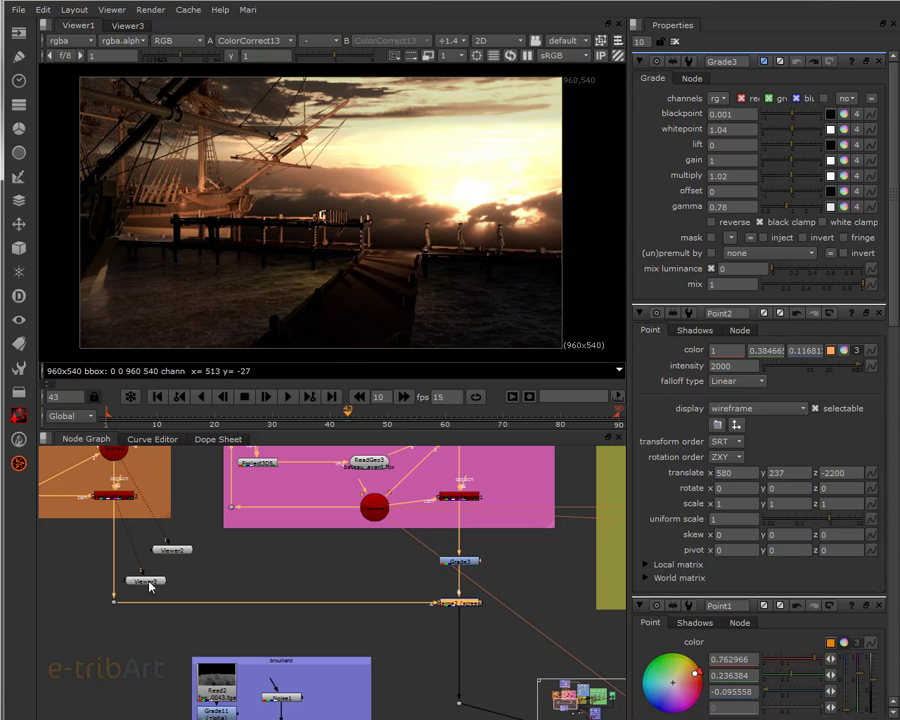
Connect Viewer3 to the Merge2 (screen) node's output, display that viewer and frame its image.
{"action": "left_click_drag", "start_coordinate": [150, 587], "coordinate": [465, 606]}
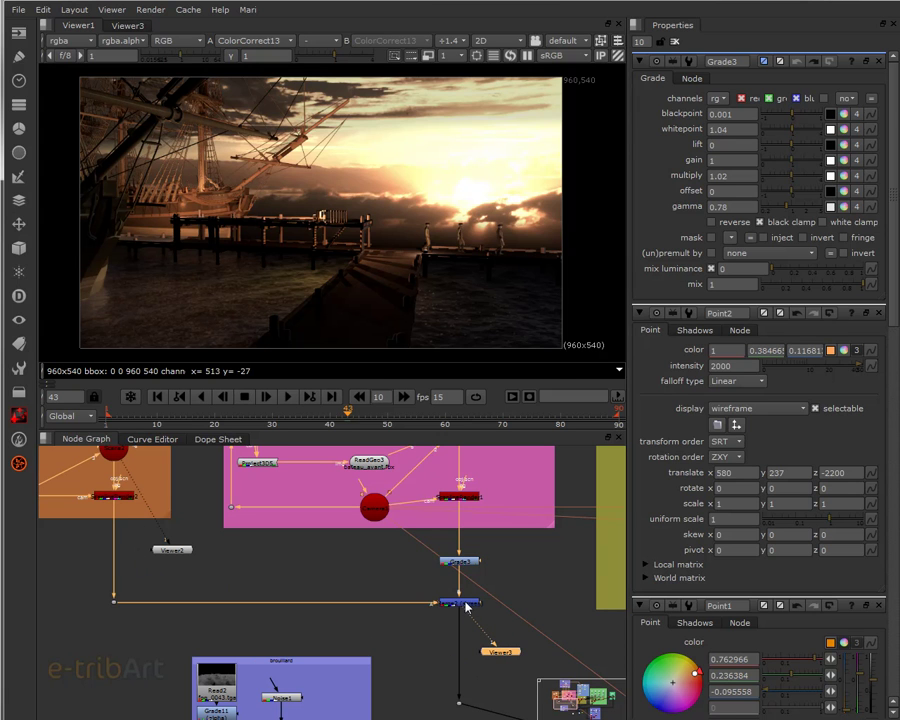
{"action": "left_click", "coordinate": [127, 25]}
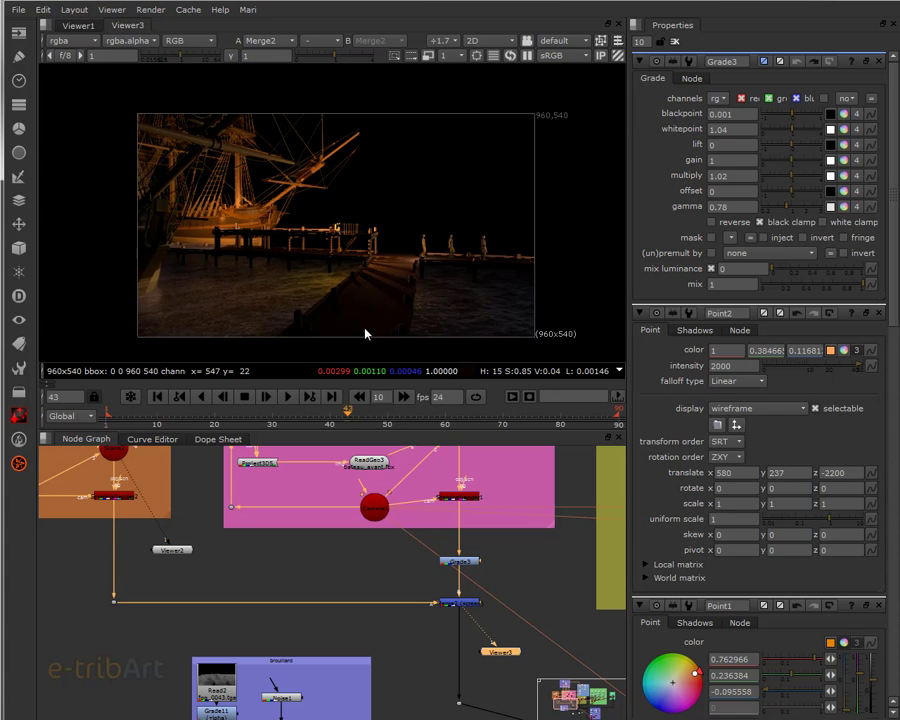
{"action": "scroll", "coordinate": [365, 331], "scroll_direction": "up", "scroll_amount": 2}
{"action": "mouse_move", "coordinate": [352, 298]}
{"action": "middle_mouse_down"}
{"action": "mouse_move", "coordinate": [441, 344]}
{"action": "mouse_move", "coordinate": [344, 285]}
{"action": "middle_mouse_up"}
{"action": "scroll", "coordinate": [433, 343], "scroll_direction": "down", "scroll_amount": 2}
{"action": "scroll", "coordinate": [344, 285], "scroll_direction": "up", "scroll_amount": 1}
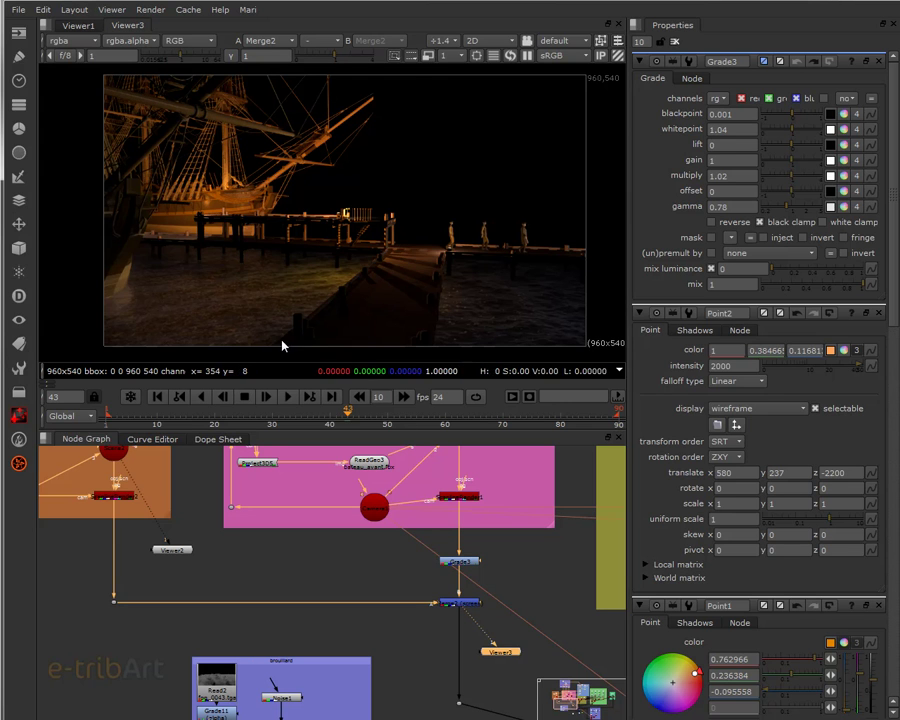
Bring the Viewer2 3D window into view and move the Point1 light out over the water beside the pier.
{"action": "middle_click_drag", "start_coordinate": [237, 489], "coordinate": [405, 555]}
{"action": "middle_click_drag", "start_coordinate": [278, 536], "coordinate": [298, 593]}
{"action": "left_click_drag", "start_coordinate": [899, 215], "coordinate": [456, 241]}
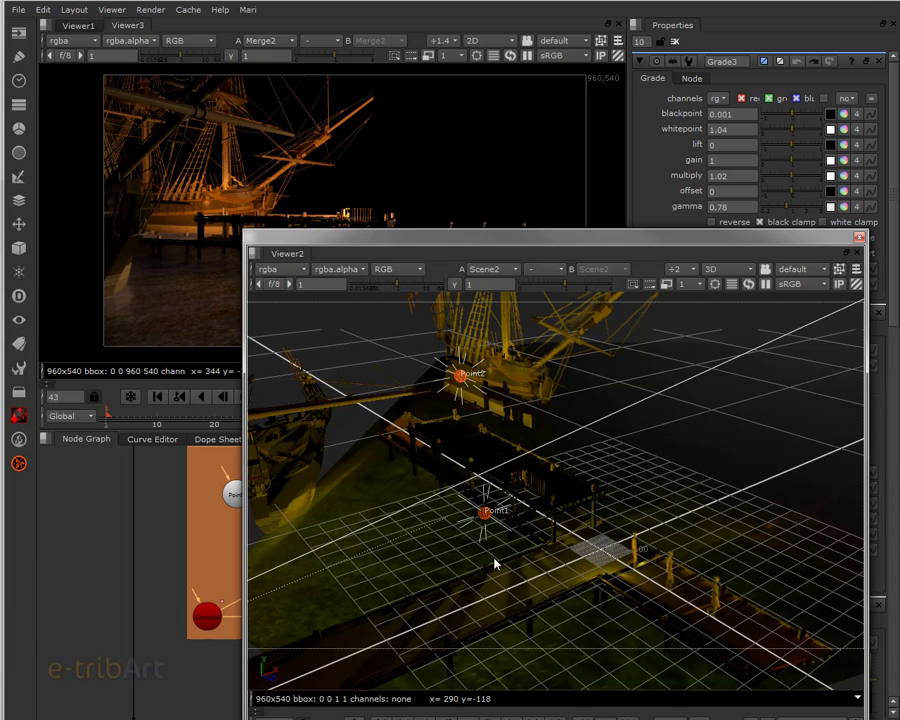
{"action": "left_click", "coordinate": [489, 516]}
{"action": "left_click_drag", "start_coordinate": [490, 518], "coordinate": [352, 548]}
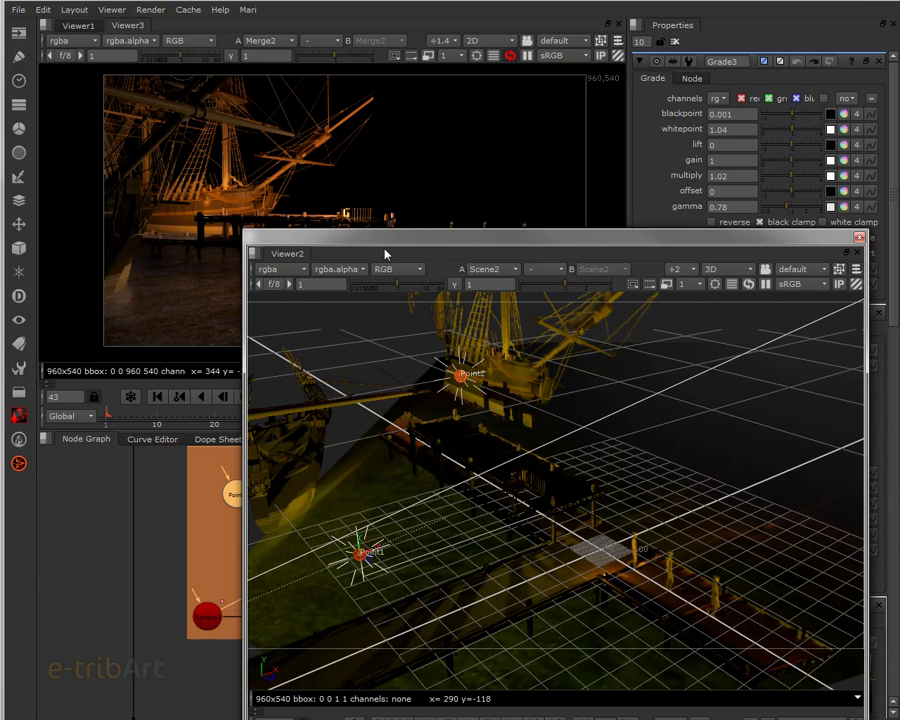
Move the Point1 light onto the foreground pier, to about x -906 and z -25, and uncover the Viewer3 render.
{"action": "left_click_drag", "start_coordinate": [388, 244], "coordinate": [599, 183]}
{"action": "left_click_drag", "start_coordinate": [596, 547], "coordinate": [731, 506], "text": "ctrl"}
{"action": "scroll", "coordinate": [732, 506], "scroll_direction": "up", "scroll_amount": 3}
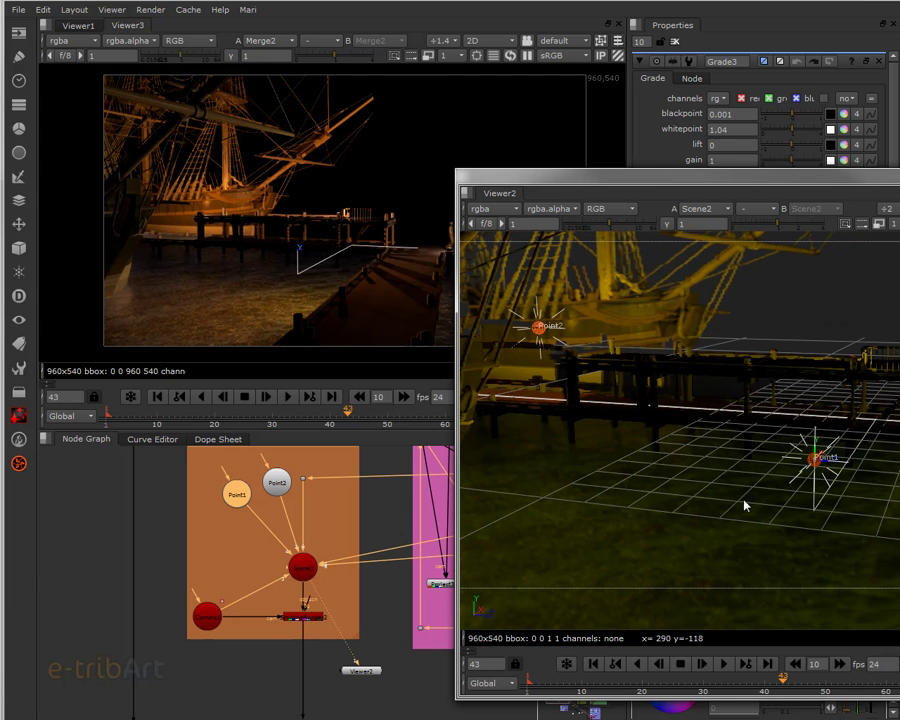
{"action": "left_click_drag", "start_coordinate": [825, 465], "coordinate": [899, 458]}
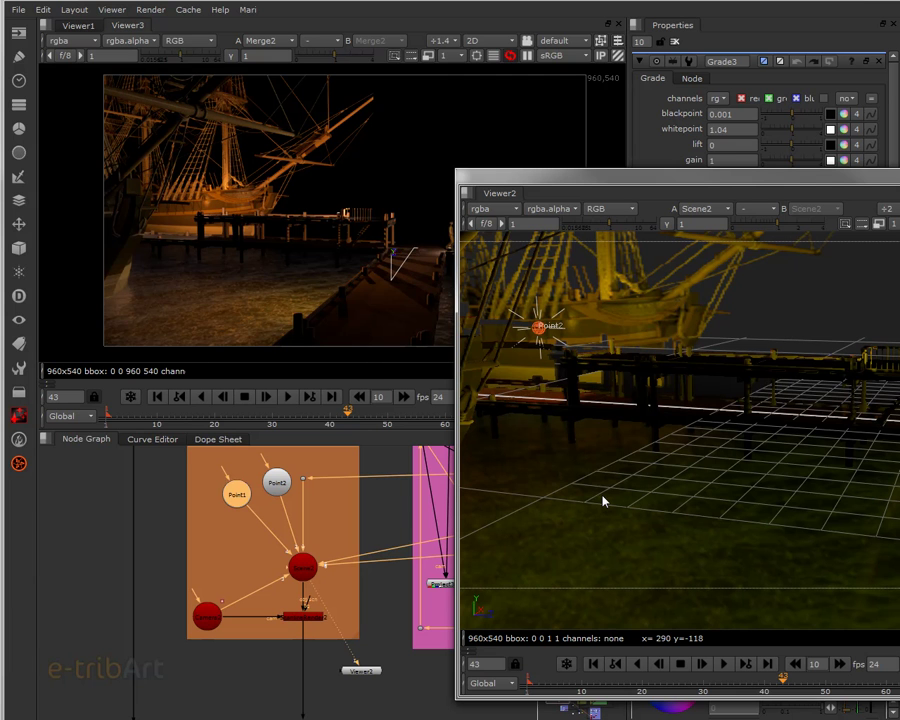
{"action": "left_click_drag", "start_coordinate": [640, 176], "coordinate": [418, 719]}
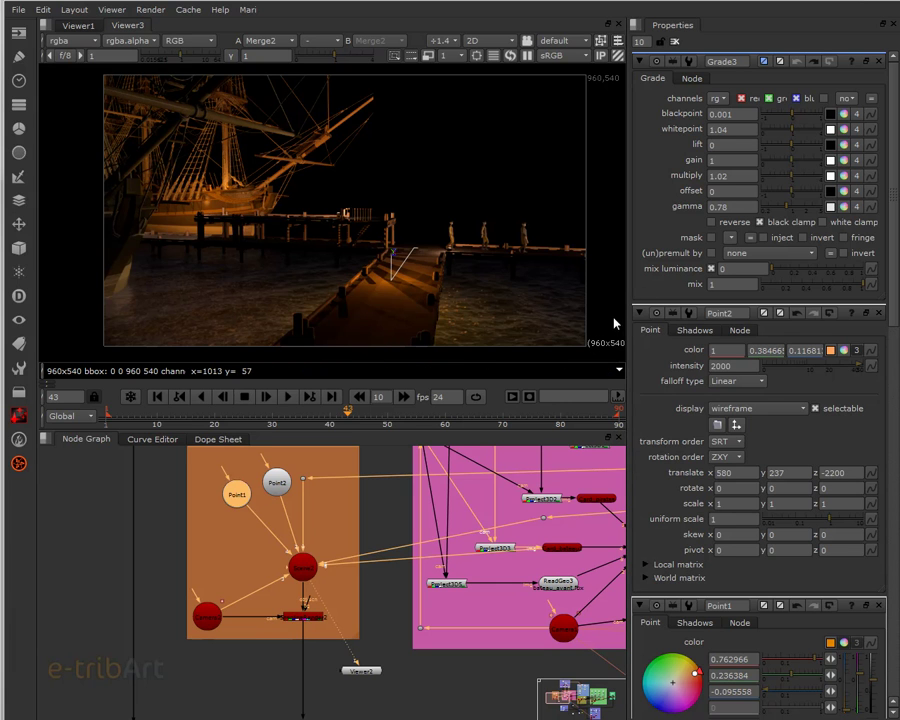
Open the Point1 light's properties and display its shadow settings.
{"action": "scroll", "coordinate": [485, 573], "scroll_direction": "down", "scroll_amount": 2}
{"action": "middle_click_drag", "start_coordinate": [485, 573], "coordinate": [291, 568]}
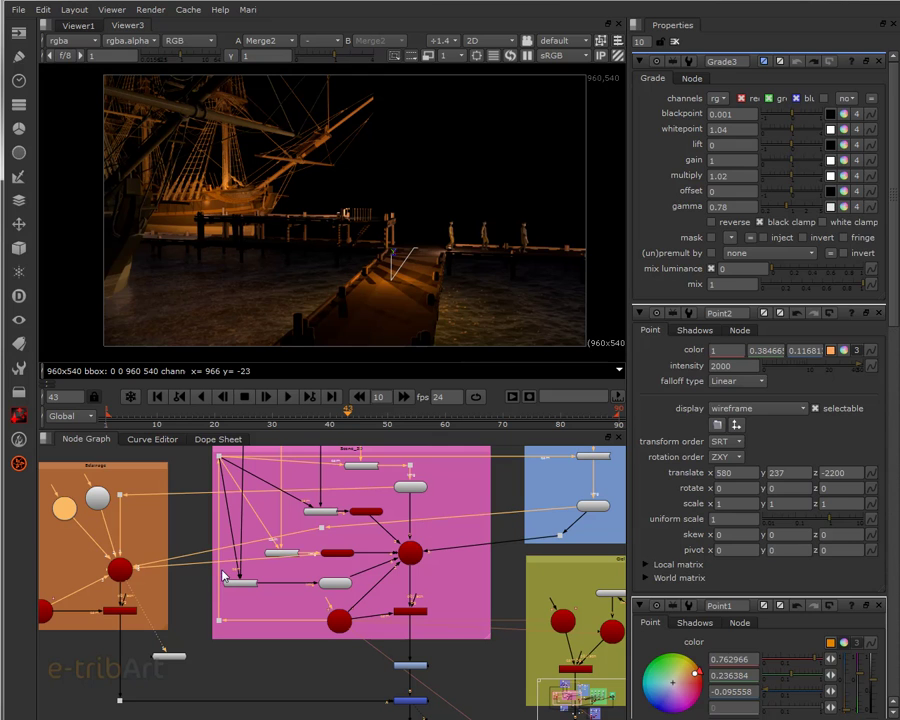
{"action": "double_click", "coordinate": [64, 509]}
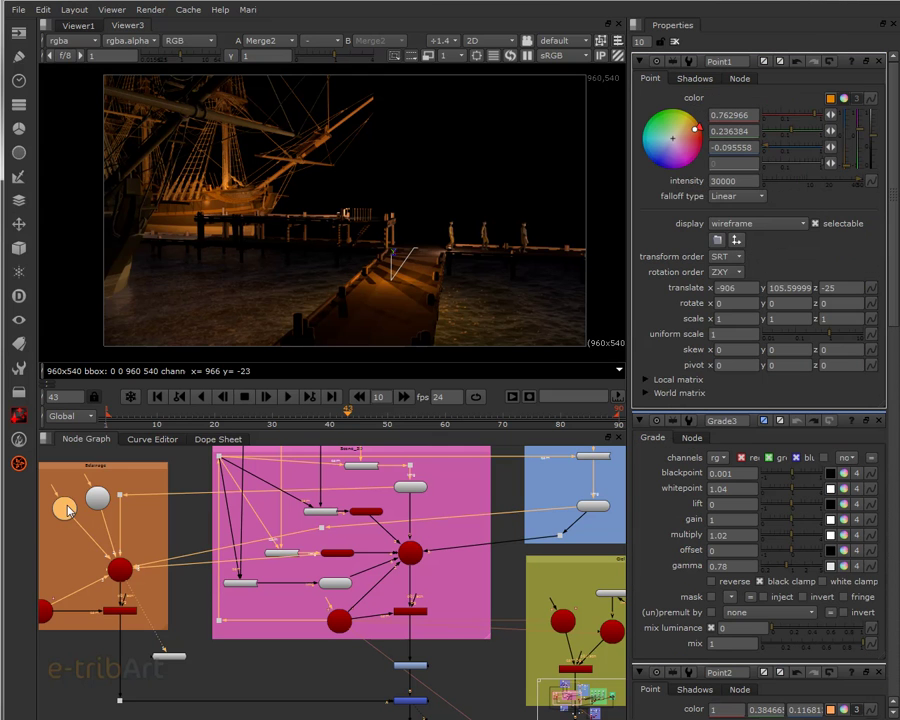
{"action": "left_click", "coordinate": [695, 79]}
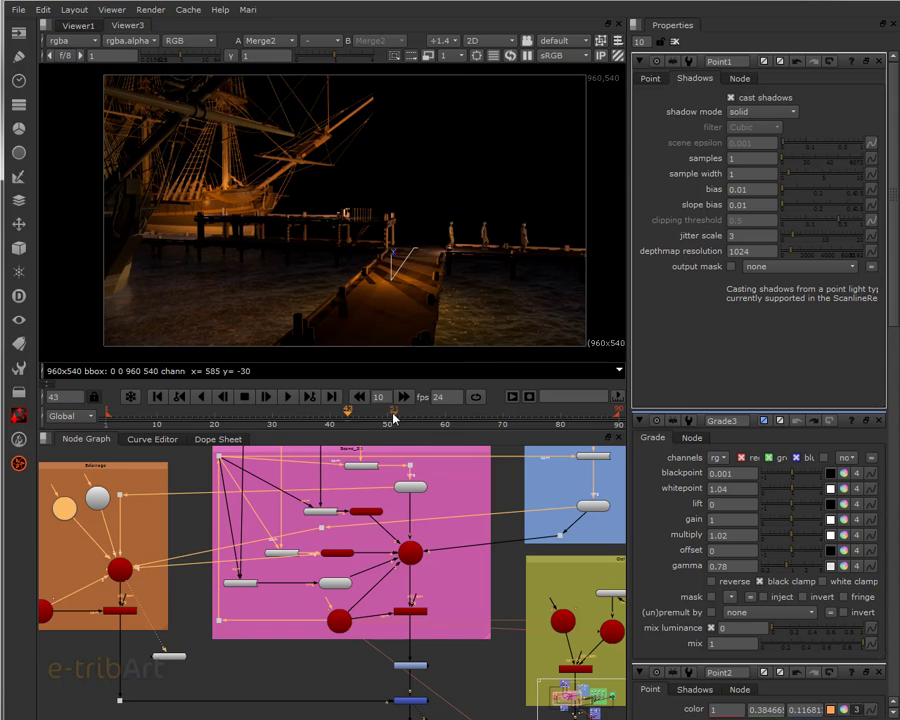
Locate the Eclairage_rochers group and shift its Point4 light node slightly away from Point3.
{"action": "mouse_move", "coordinate": [446, 488]}
{"action": "middle_mouse_down"}
{"action": "mouse_move", "coordinate": [312, 569]}
{"action": "mouse_move", "coordinate": [135, 600]}
{"action": "middle_mouse_up"}
{"action": "middle_click_drag", "start_coordinate": [443, 519], "coordinate": [367, 527]}
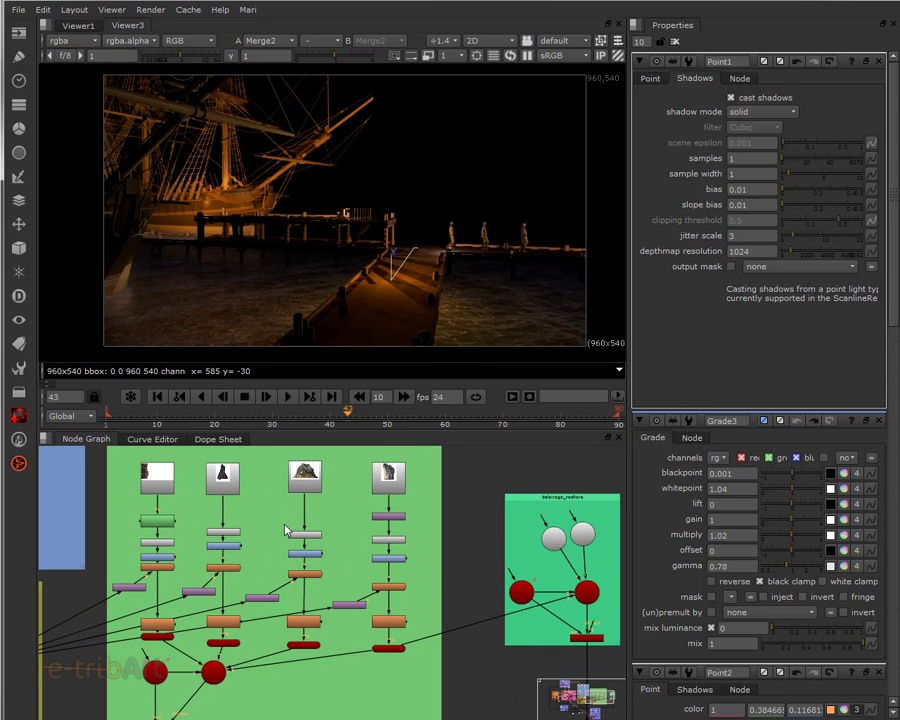
{"action": "middle_click_drag", "start_coordinate": [508, 581], "coordinate": [401, 581]}
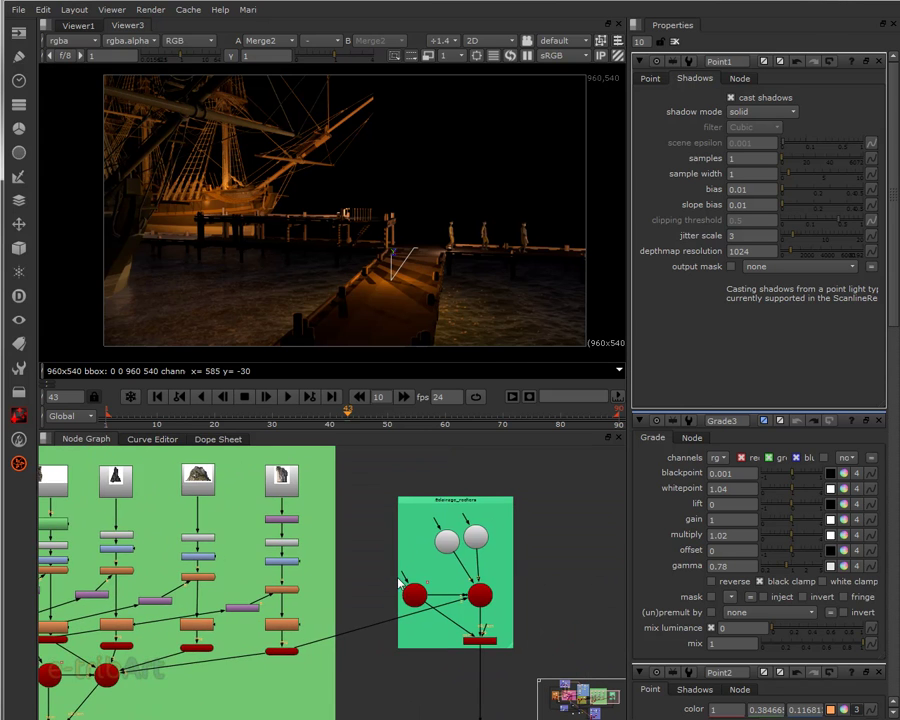
{"action": "scroll", "coordinate": [402, 579], "scroll_direction": "up", "scroll_amount": 5}
{"action": "middle_click_drag", "start_coordinate": [474, 549], "coordinate": [367, 572]}
{"action": "left_click_drag", "start_coordinate": [488, 497], "coordinate": [524, 504]}
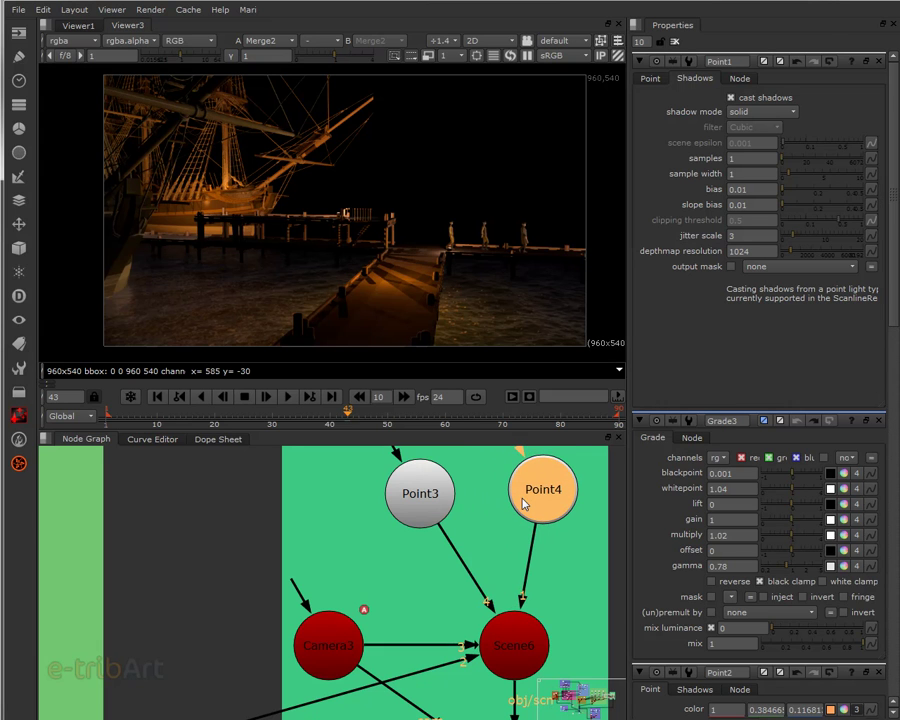
Examine the Camera3 and Scene6 connections and trace the Card6 branch back to the Read11 rocher05.png source.
{"action": "left_click", "coordinate": [351, 647]}
{"action": "middle_click_drag", "start_coordinate": [390, 645], "coordinate": [451, 508]}
{"action": "middle_click_drag", "start_coordinate": [391, 636], "coordinate": [265, 677]}
{"action": "scroll", "coordinate": [478, 652], "scroll_direction": "down", "scroll_amount": 2}
{"action": "left_click", "coordinate": [190, 686]}
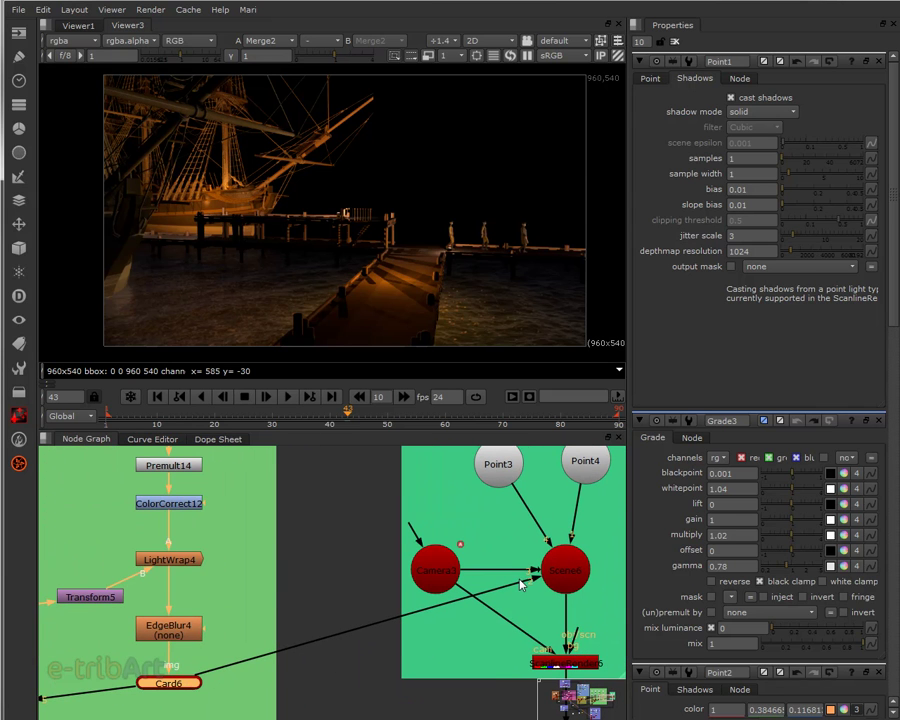
{"action": "middle_click_drag", "start_coordinate": [270, 565], "coordinate": [366, 719]}
{"action": "left_click", "coordinate": [252, 535]}
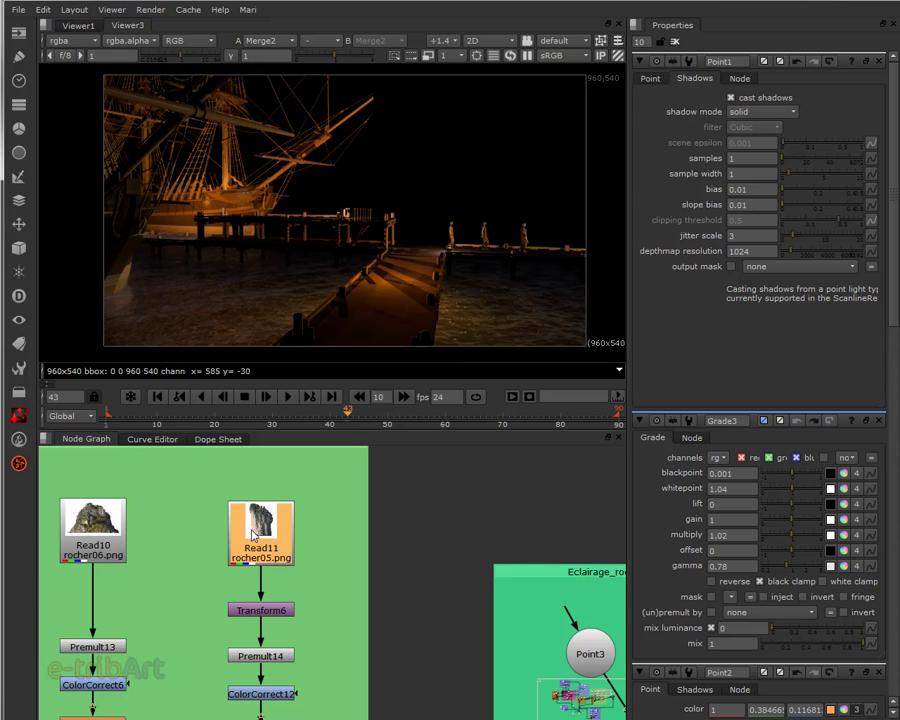
{"action": "scroll", "coordinate": [250, 597], "scroll_direction": "up", "scroll_amount": 4}
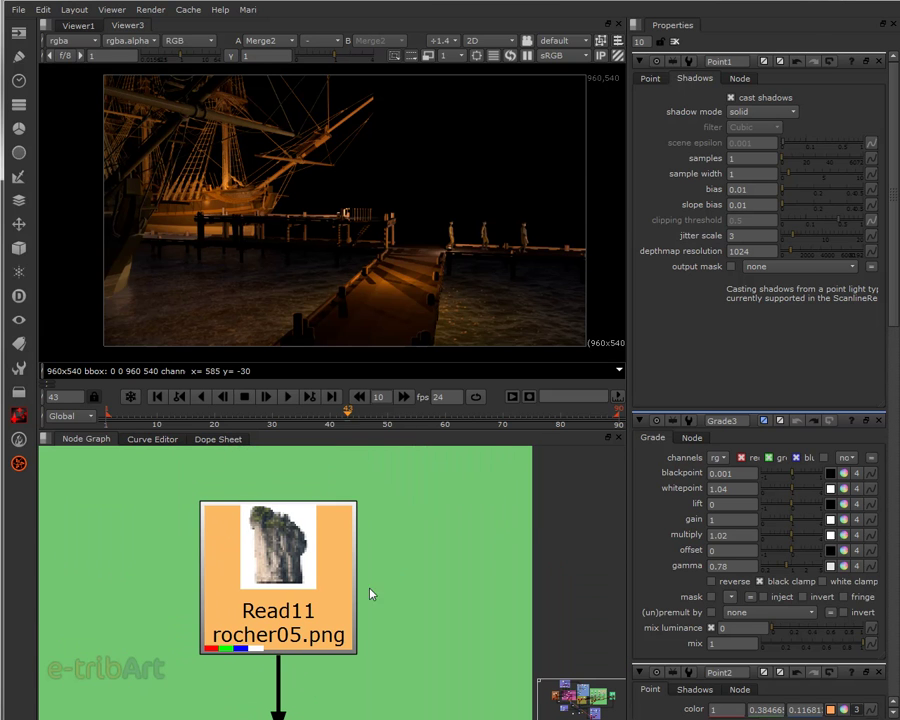
Examine how the rock cards, Camera1 and Scene4 feed the ScanlineRender node in the rocks group.
{"action": "middle_click_drag", "start_coordinate": [371, 593], "coordinate": [573, 390]}
{"action": "scroll", "coordinate": [337, 660], "scroll_direction": "down", "scroll_amount": 4}
{"action": "middle_click_drag", "start_coordinate": [267, 651], "coordinate": [432, 463]}
{"action": "scroll", "coordinate": [420, 480], "scroll_direction": "down", "scroll_amount": 2}
{"action": "middle_click_drag", "start_coordinate": [301, 673], "coordinate": [423, 580]}
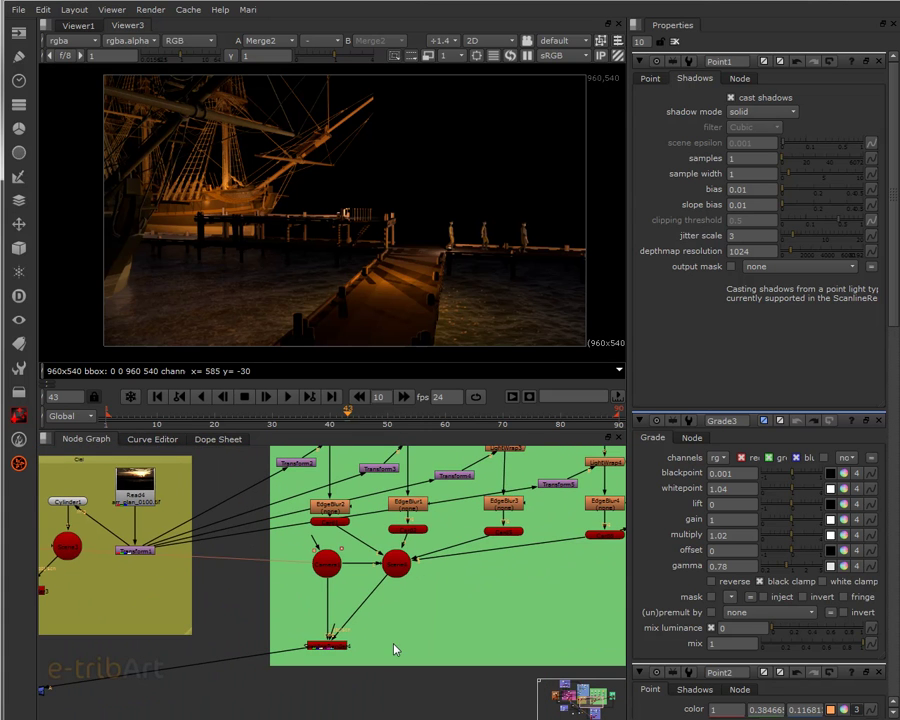
{"action": "middle_click_drag", "start_coordinate": [394, 649], "coordinate": [404, 648]}
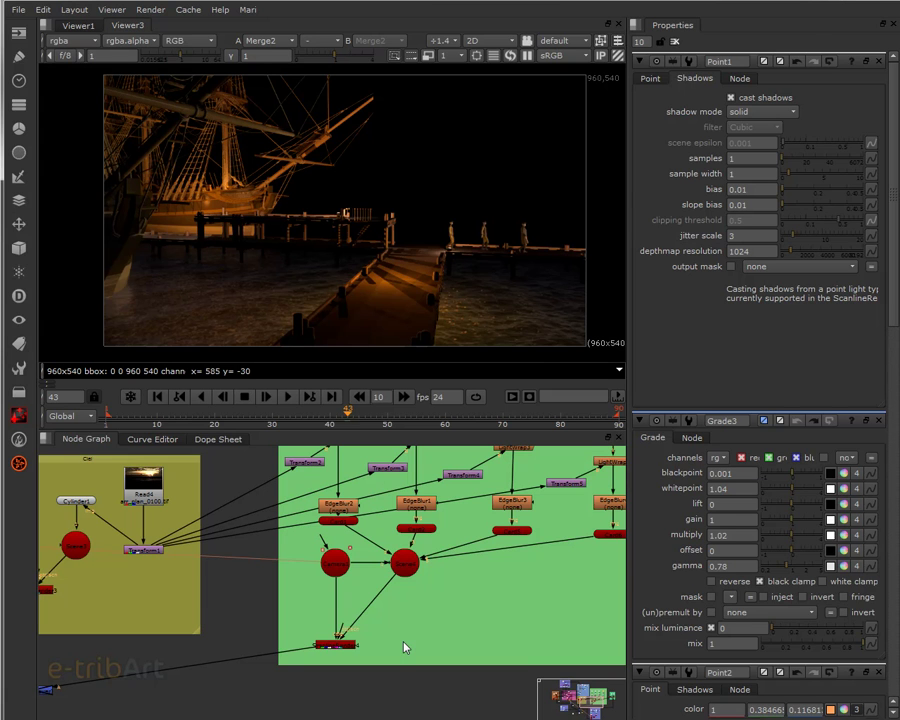
{"action": "scroll", "coordinate": [396, 640], "scroll_direction": "up", "scroll_amount": 2}
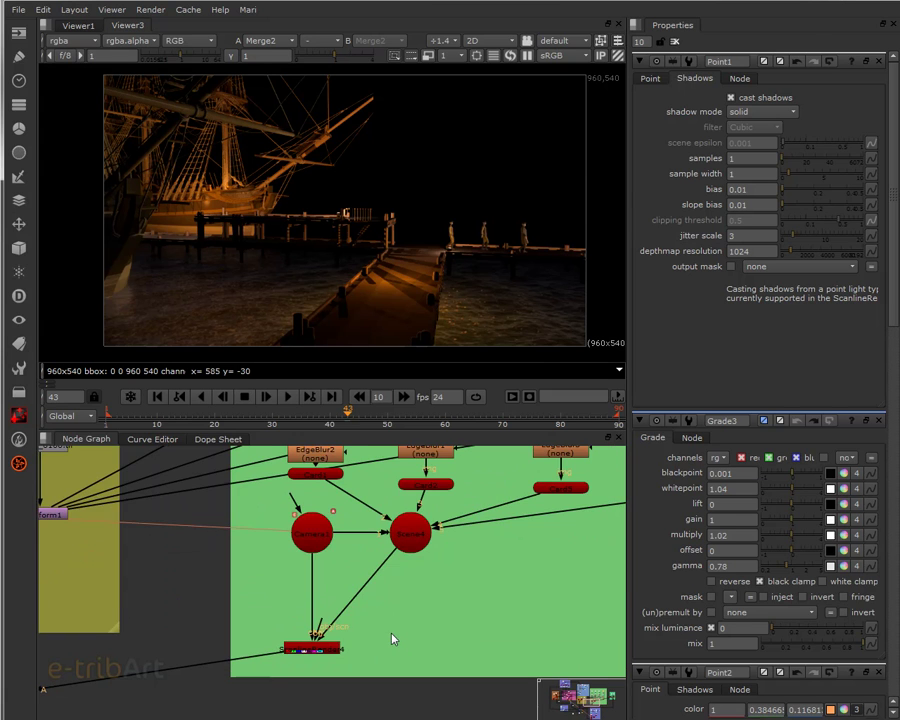
Re-enable the disabled Merge5, Merge7, Merge6 and Merge3 nodes in the main merge chain above ColorCorrect13.
{"action": "middle_click_drag", "start_coordinate": [292, 640], "coordinate": [568, 525]}
{"action": "middle_click_drag", "start_coordinate": [332, 623], "coordinate": [525, 486]}
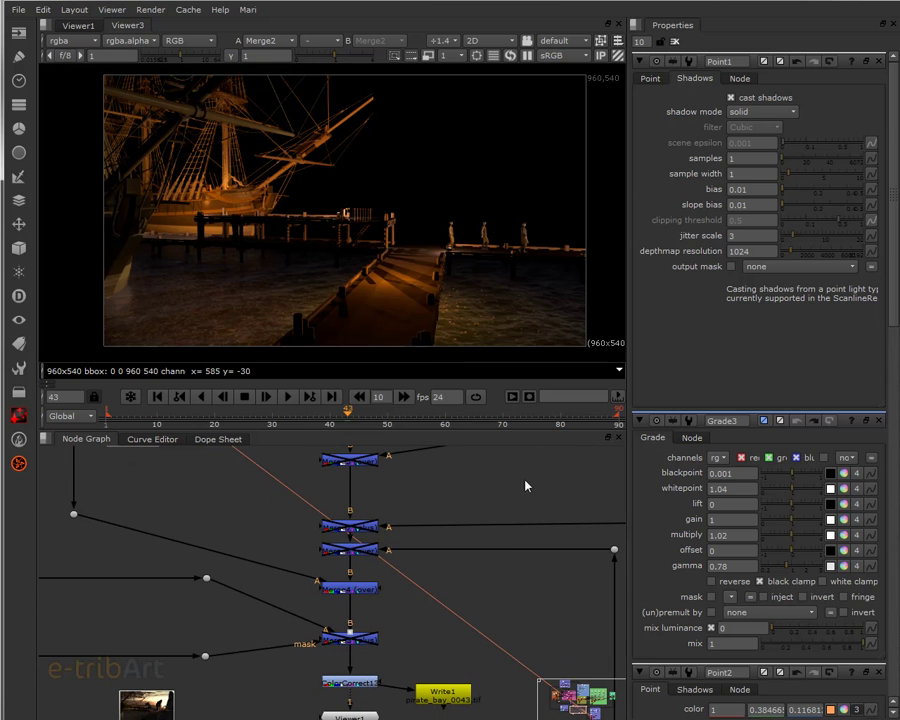
{"action": "left_click", "coordinate": [370, 465]}
{"action": "key", "text": "d"}
{"action": "left_click", "coordinate": [364, 526]}
{"action": "key", "text": "d"}
{"action": "left_click", "coordinate": [362, 549]}
{"action": "key", "text": "d"}
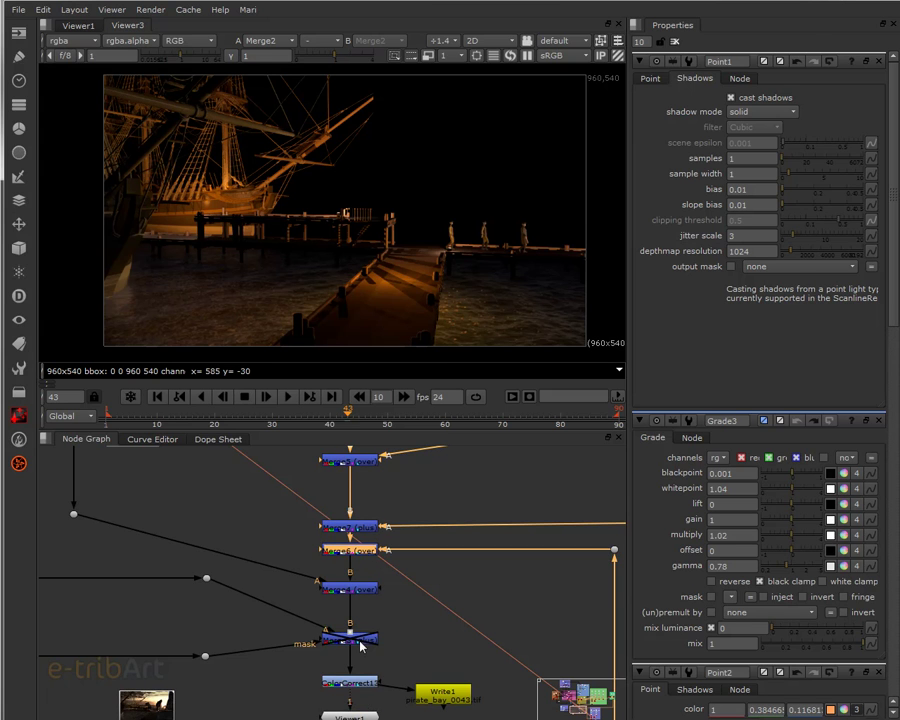
{"action": "left_click", "coordinate": [362, 641]}
{"action": "key", "text": "d"}
{"action": "middle_click_drag", "start_coordinate": [391, 681], "coordinate": [387, 630]}
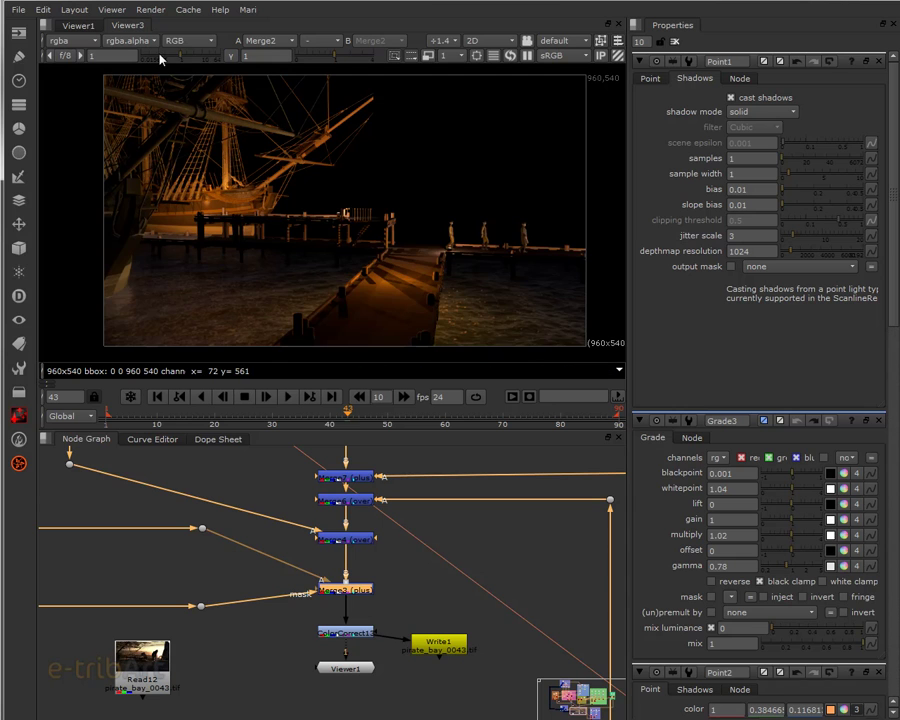
Show the full composite in Viewer1 at frame 46 and move the floating Viewer2 window off the image.
{"action": "left_click", "coordinate": [78, 25]}
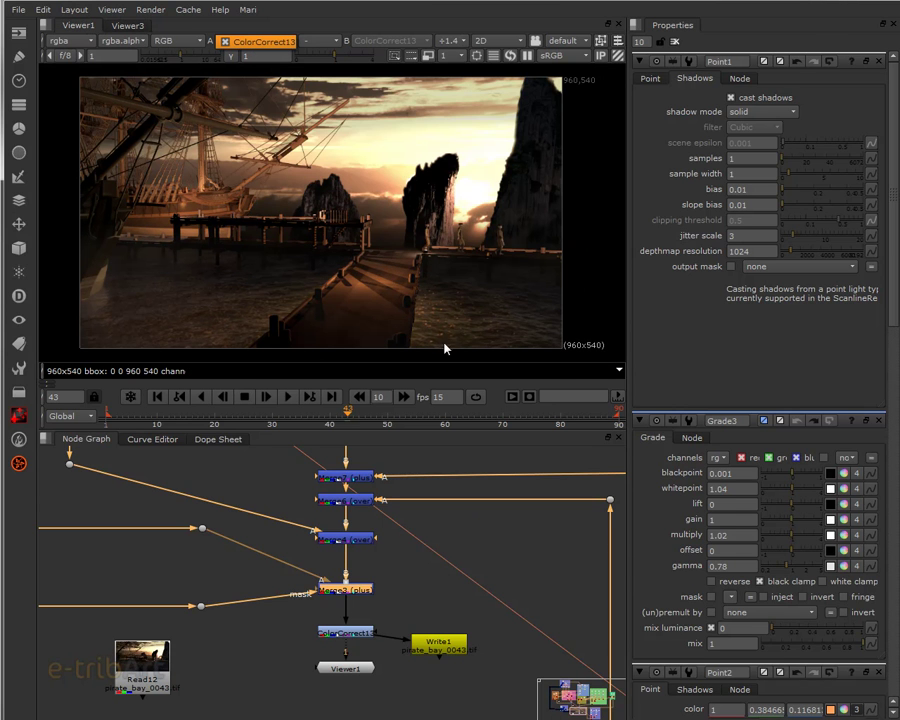
{"action": "left_click_drag", "start_coordinate": [358, 409], "coordinate": [365, 410]}
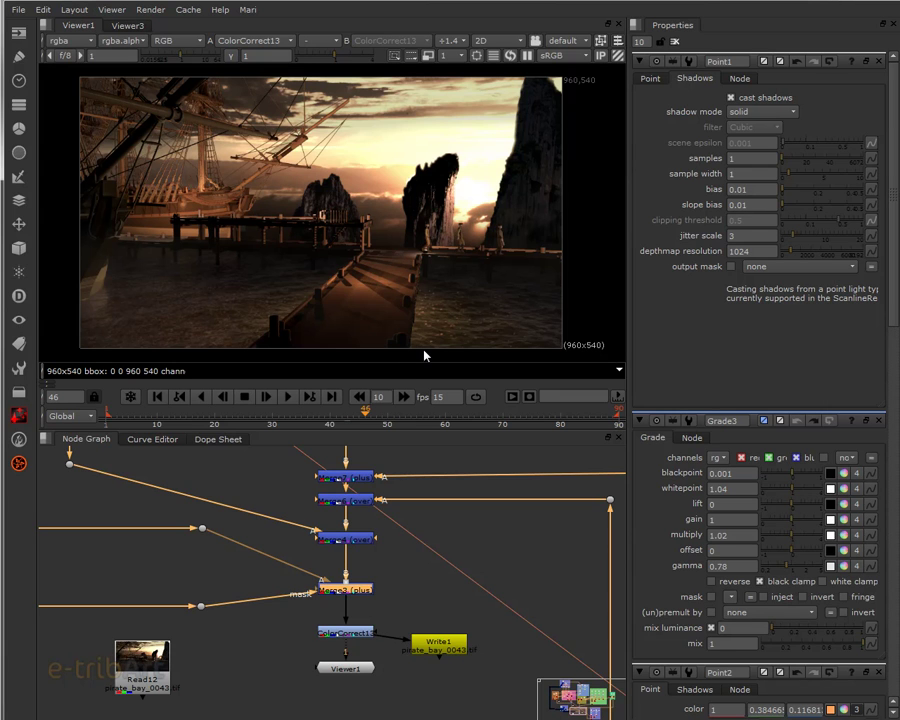
{"action": "left_click", "coordinate": [380, 413]}
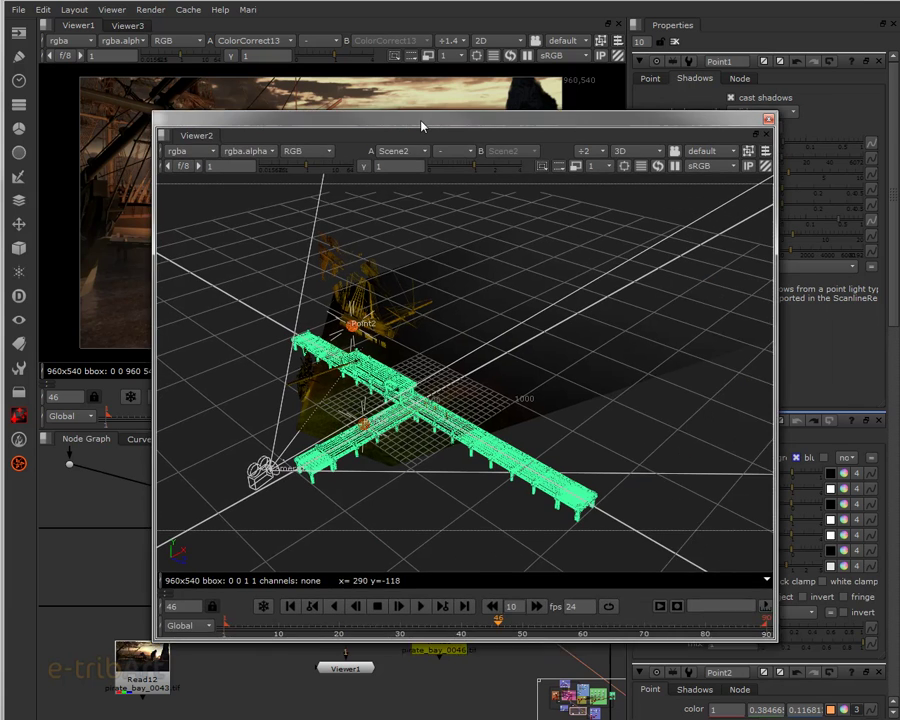
{"action": "left_click_drag", "start_coordinate": [421, 122], "coordinate": [898, 200]}
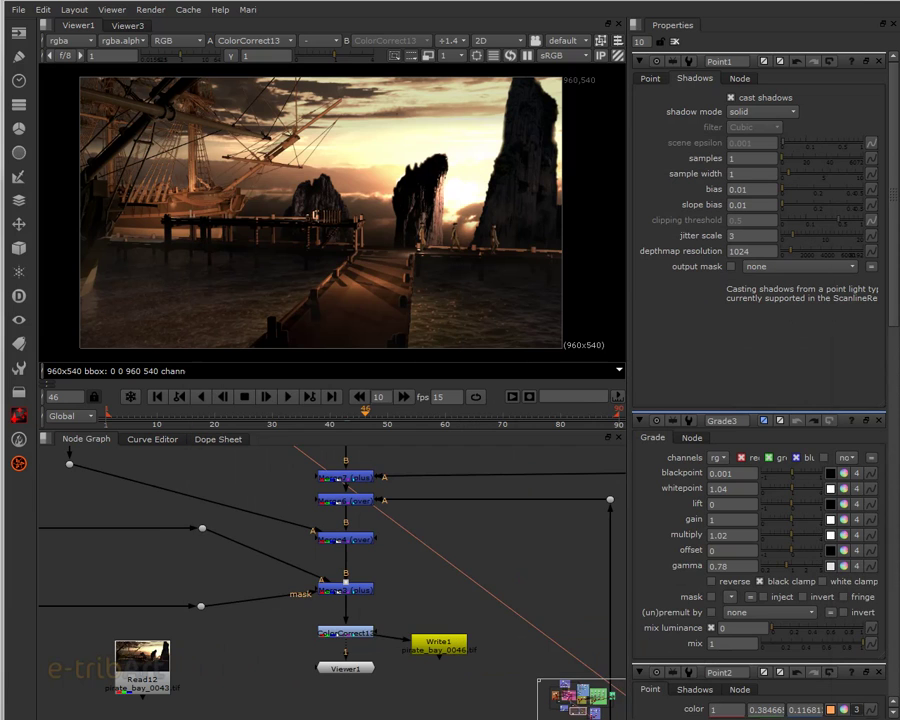
Locate the rock lighting group in the node graph and open the properties of its Scene6 node.
{"action": "middle_click_drag", "start_coordinate": [598, 589], "coordinate": [456, 574]}
{"action": "scroll", "coordinate": [458, 580], "scroll_direction": "down", "scroll_amount": 2}
{"action": "middle_click_drag", "start_coordinate": [550, 591], "coordinate": [232, 543]}
{"action": "middle_click_drag", "start_coordinate": [410, 541], "coordinate": [135, 609]}
{"action": "middle_click_drag", "start_coordinate": [262, 603], "coordinate": [409, 594]}
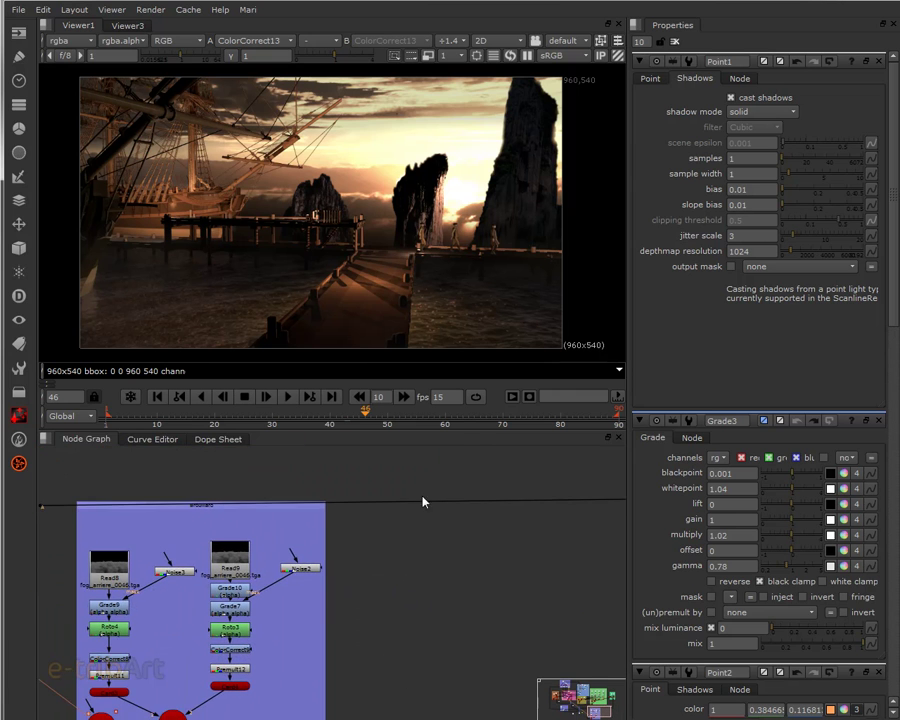
{"action": "middle_click_drag", "start_coordinate": [422, 484], "coordinate": [434, 700]}
{"action": "middle_click_drag", "start_coordinate": [440, 575], "coordinate": [259, 699]}
{"action": "scroll", "coordinate": [386, 650], "scroll_direction": "up", "scroll_amount": 3}
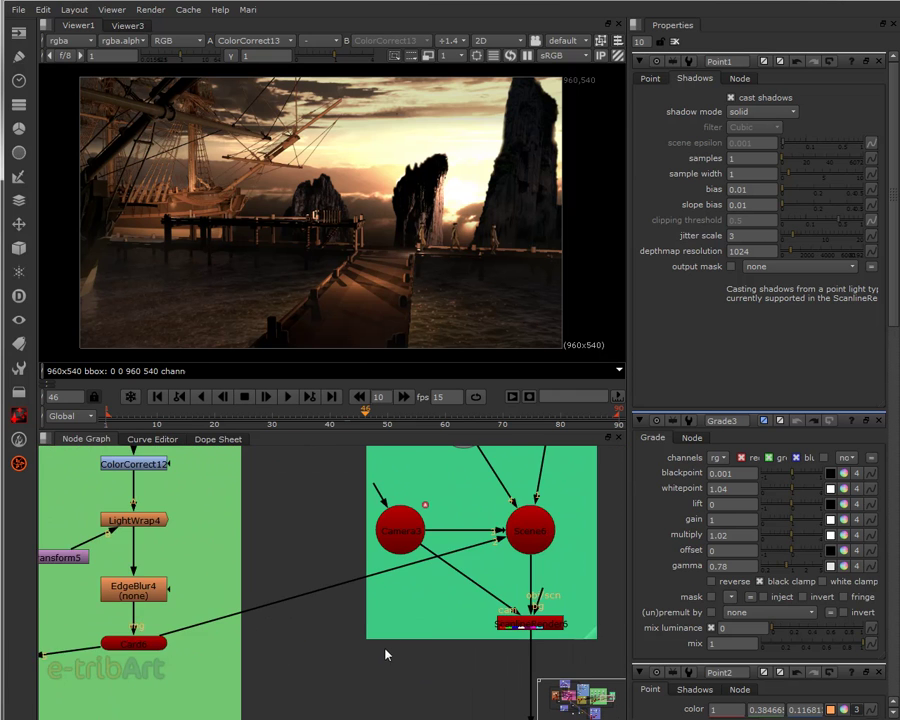
{"action": "middle_click_drag", "start_coordinate": [542, 533], "coordinate": [470, 553]}
{"action": "double_click", "coordinate": [462, 555]}
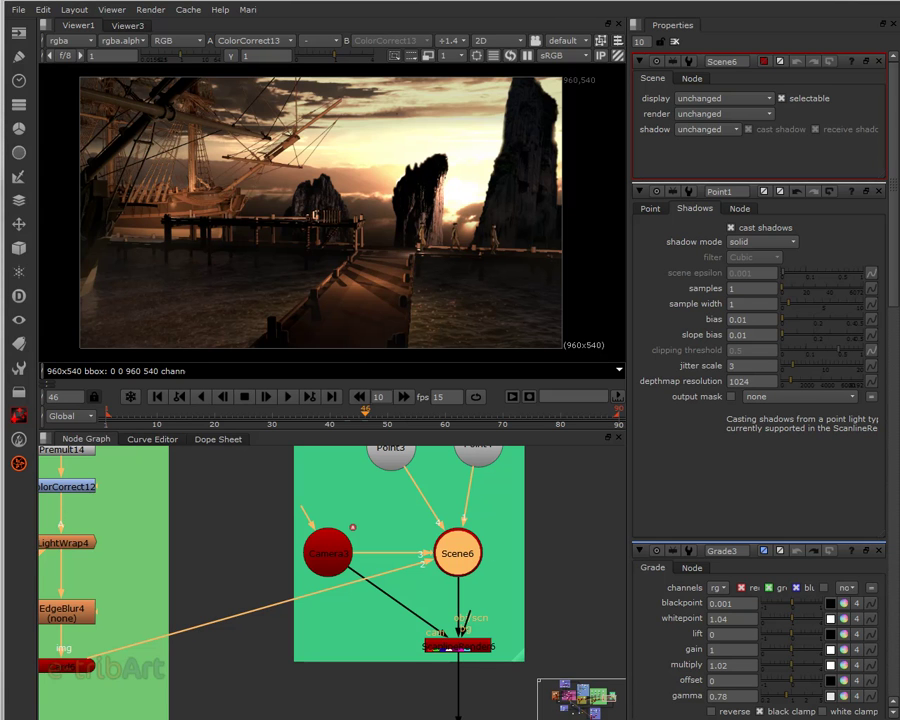
Open the properties of the rocks group's Scene4 node and clear the node selection.
{"action": "mouse_move", "coordinate": [245, 639]}
{"action": "middle_mouse_down"}
{"action": "mouse_move", "coordinate": [514, 543]}
{"action": "mouse_move", "coordinate": [458, 591]}
{"action": "mouse_move", "coordinate": [230, 607]}
{"action": "middle_mouse_up"}
{"action": "double_click", "coordinate": [180, 600]}
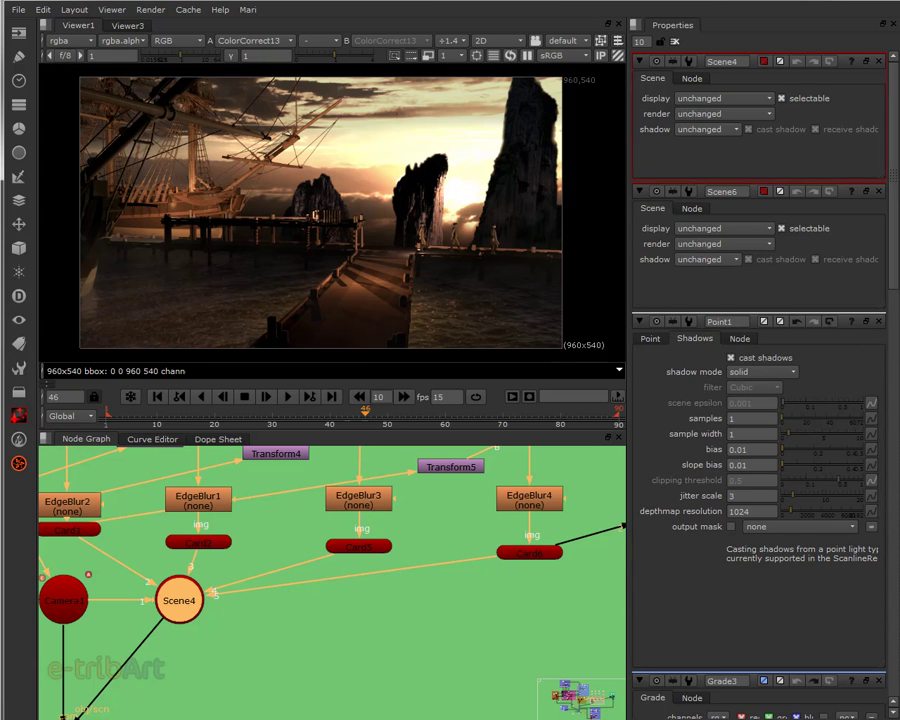
{"action": "key", "text": "Escape"}
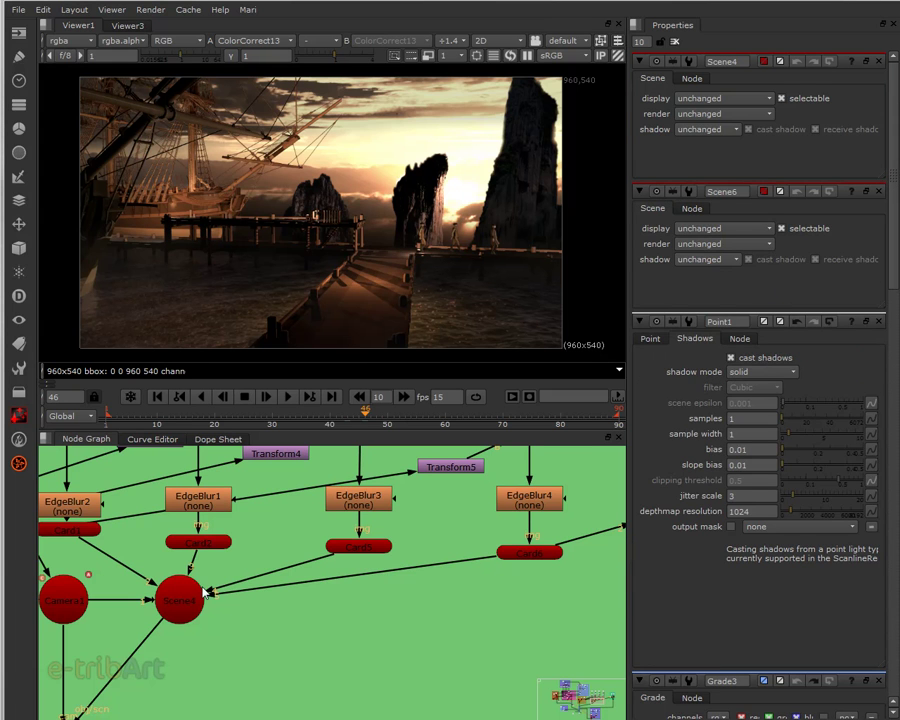
Move the Viewer2 node beside the rock lighting group and connect it to Scene6.
{"action": "scroll", "coordinate": [217, 639], "scroll_direction": "down", "scroll_amount": 3}
{"action": "middle_click_drag", "start_coordinate": [339, 622], "coordinate": [401, 599]}
{"action": "middle_click_drag", "start_coordinate": [274, 617], "coordinate": [417, 609]}
{"action": "middle_click_drag", "start_coordinate": [261, 597], "coordinate": [381, 586]}
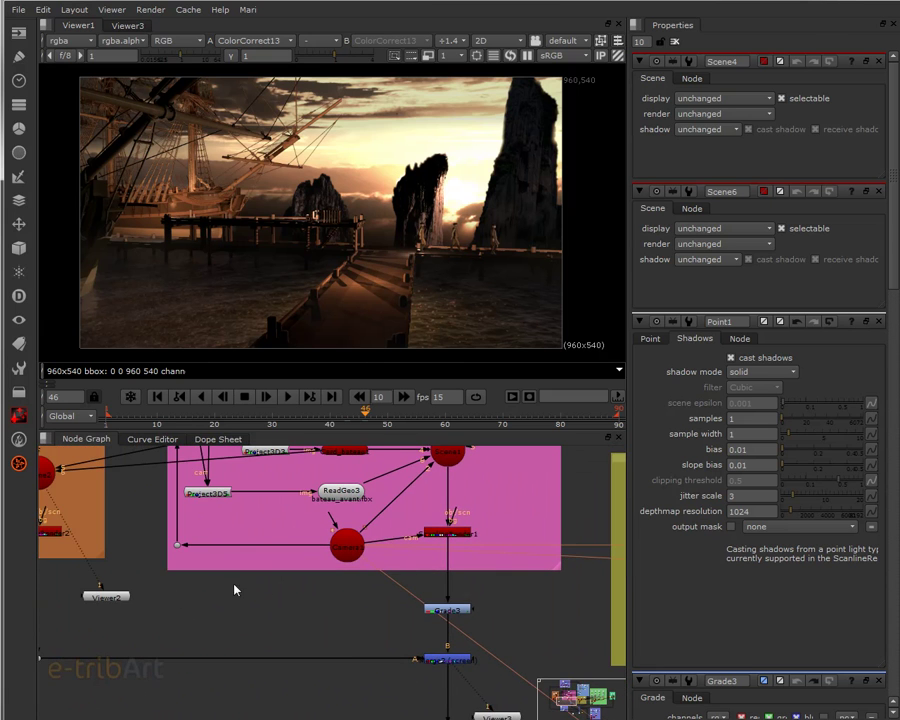
{"action": "left_click_drag", "start_coordinate": [102, 590], "coordinate": [97, 573]}
{"action": "left_click_drag", "start_coordinate": [105, 597], "coordinate": [187, 605]}
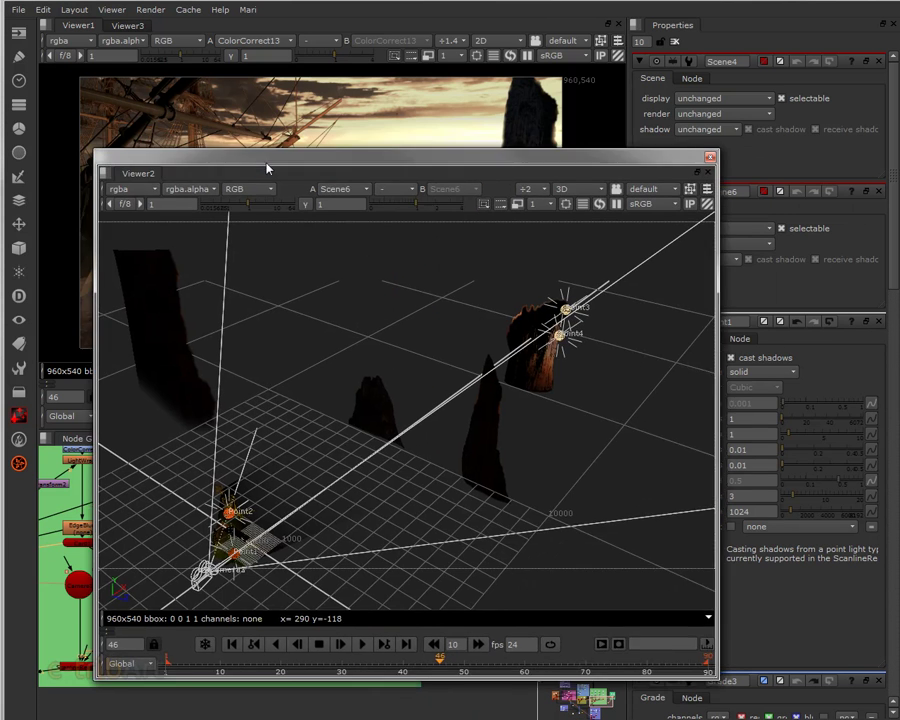
Examine the 3D scene in Viewer2, close in on the rock lit by Point3 and Point4, and select its card.
{"action": "left_click_drag", "start_coordinate": [268, 168], "coordinate": [317, 110]}
{"action": "left_click_drag", "start_coordinate": [428, 438], "coordinate": [458, 427], "text": "ctrl"}
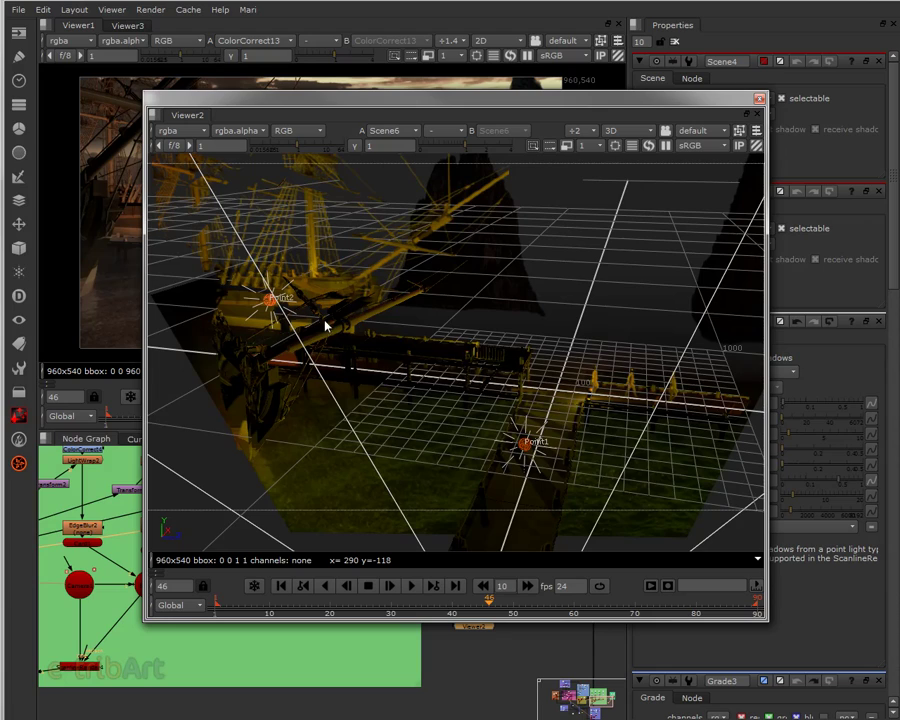
{"action": "left_click_drag", "start_coordinate": [545, 383], "coordinate": [366, 438], "text": "ctrl"}
{"action": "scroll", "coordinate": [479, 473], "scroll_direction": "up", "scroll_amount": 5}
{"action": "left_click_drag", "start_coordinate": [480, 474], "coordinate": [393, 411], "text": "ctrl"}
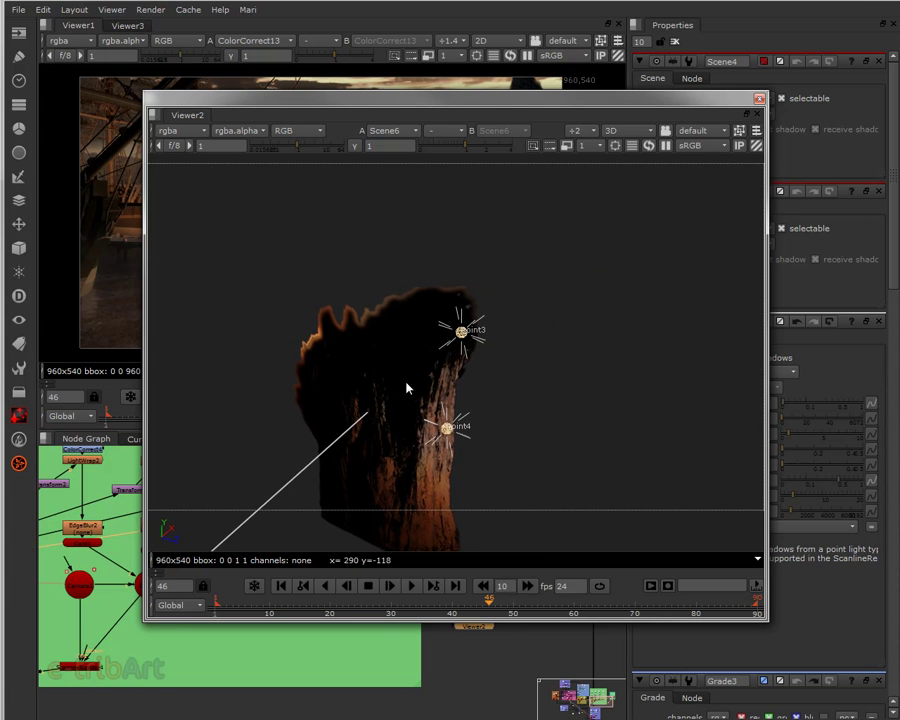
{"action": "left_click", "coordinate": [406, 410]}
{"action": "left_click", "coordinate": [454, 391]}
{"action": "left_click", "coordinate": [409, 401]}
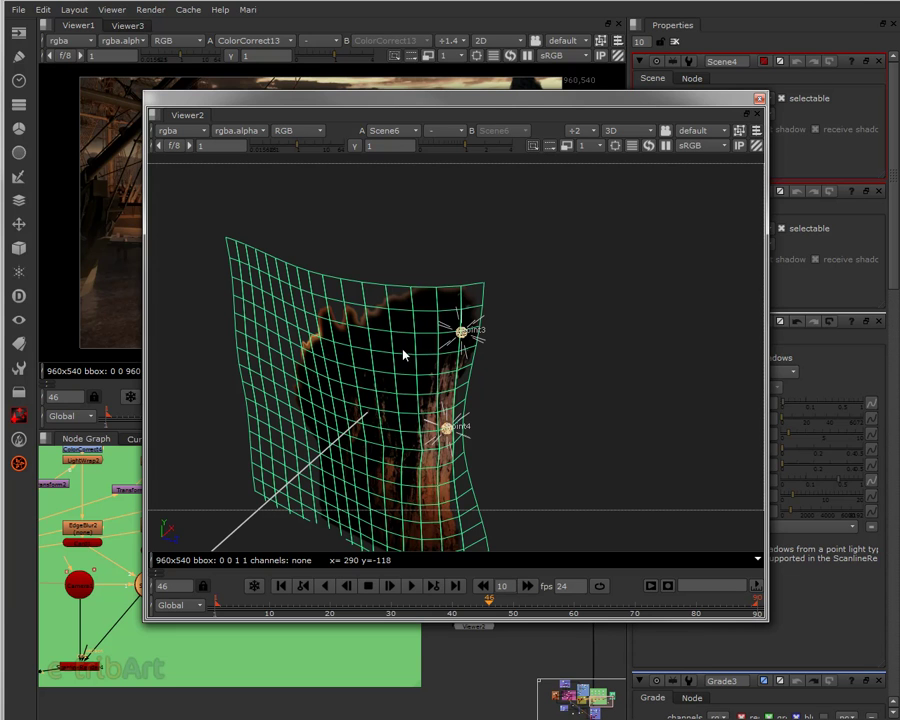
Open the Card6 properties at the deform settings and show its control points over the rock in Viewer2.
{"action": "left_click_drag", "start_coordinate": [537, 105], "coordinate": [899, 166]}
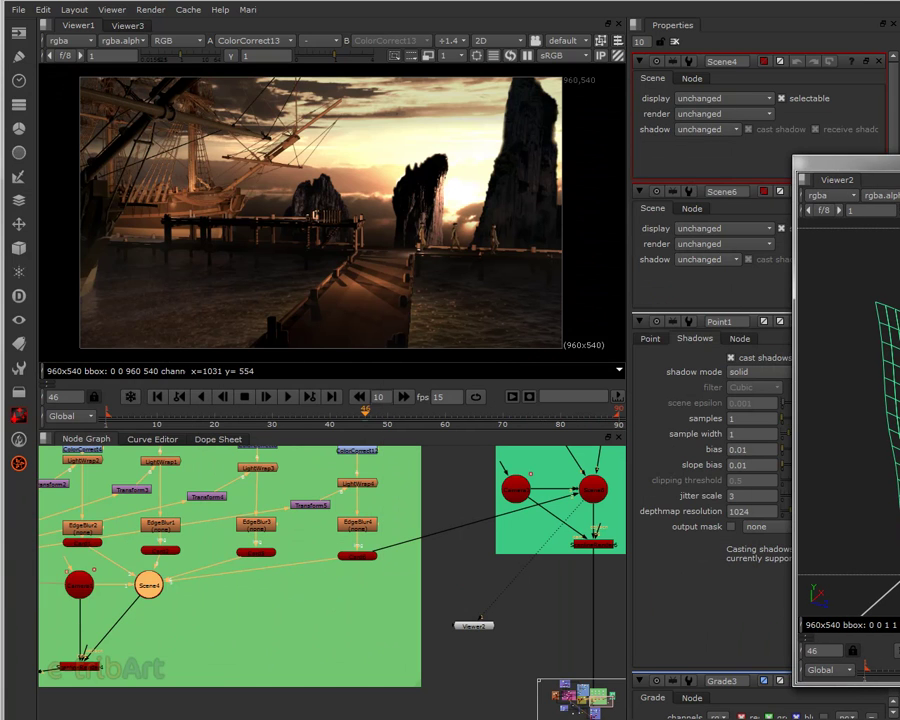
{"action": "left_click", "coordinate": [361, 555]}
{"action": "left_click_drag", "start_coordinate": [850, 180], "coordinate": [216, 142]}
{"action": "left_click", "coordinate": [768, 78]}
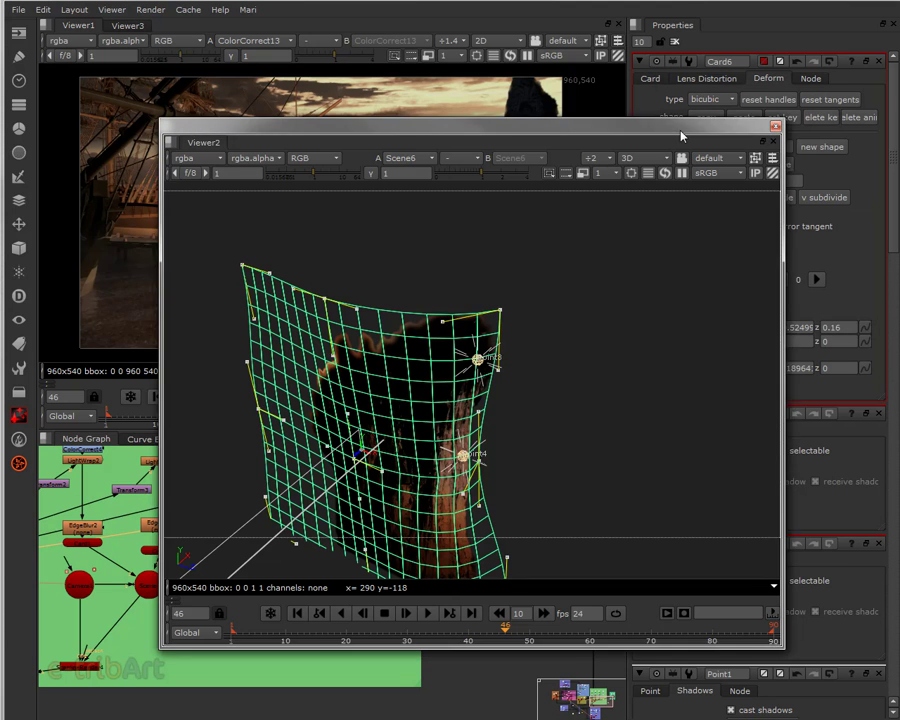
{"action": "left_click_drag", "start_coordinate": [681, 131], "coordinate": [582, 127]}
{"action": "left_click", "coordinate": [558, 289]}
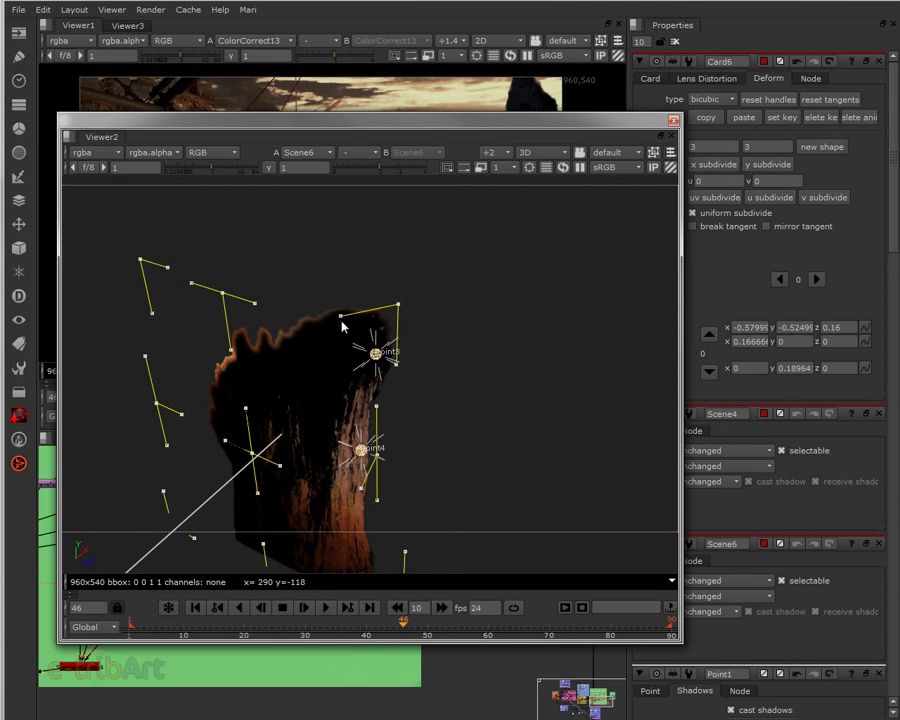
Reshape Card6 by pulling the tangent handles of the upper, middle and lower control points on its Point4 side.
{"action": "left_click", "coordinate": [341, 317]}
{"action": "left_click_drag", "start_coordinate": [339, 319], "coordinate": [305, 334]}
{"action": "middle_click_drag", "start_coordinate": [386, 470], "coordinate": [412, 410]}
{"action": "mouse_move", "coordinate": [393, 422]}
{"action": "left_mouse_down"}
{"action": "mouse_move", "coordinate": [362, 415]}
{"action": "mouse_move", "coordinate": [348, 423]}
{"action": "mouse_move", "coordinate": [382, 423]}
{"action": "mouse_move", "coordinate": [381, 440]}
{"action": "left_mouse_up"}
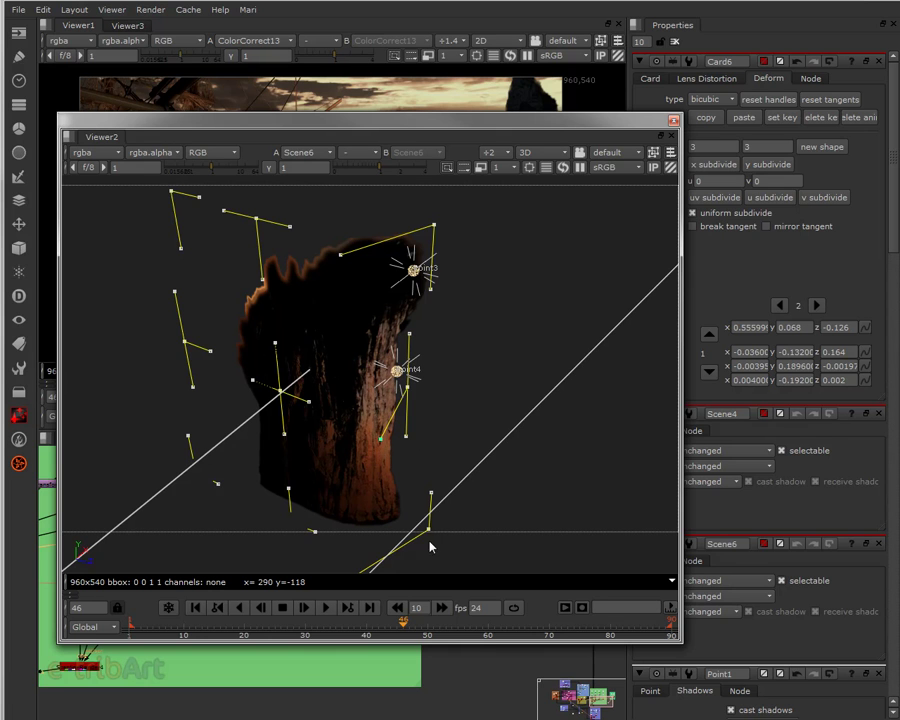
{"action": "middle_click_drag", "start_coordinate": [440, 485], "coordinate": [442, 435]}
{"action": "mouse_move", "coordinate": [359, 532]}
{"action": "left_mouse_down"}
{"action": "mouse_move", "coordinate": [347, 581]}
{"action": "mouse_move", "coordinate": [345, 548]}
{"action": "left_mouse_up"}
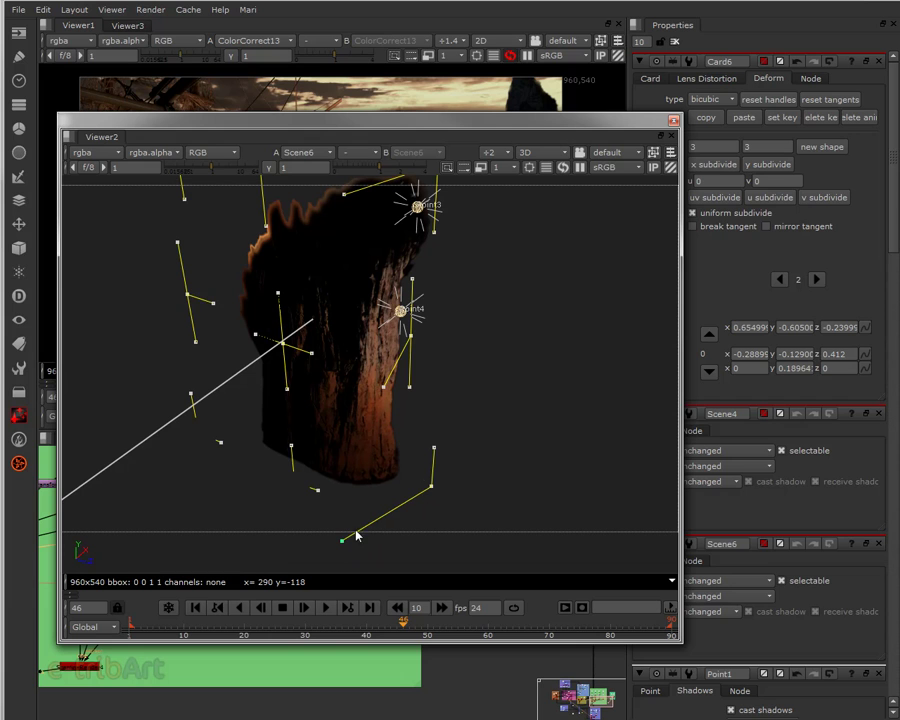
{"action": "mouse_move", "coordinate": [437, 451]}
{"action": "left_mouse_down"}
{"action": "mouse_move", "coordinate": [438, 434]}
{"action": "mouse_move", "coordinate": [439, 442]}
{"action": "left_mouse_up"}
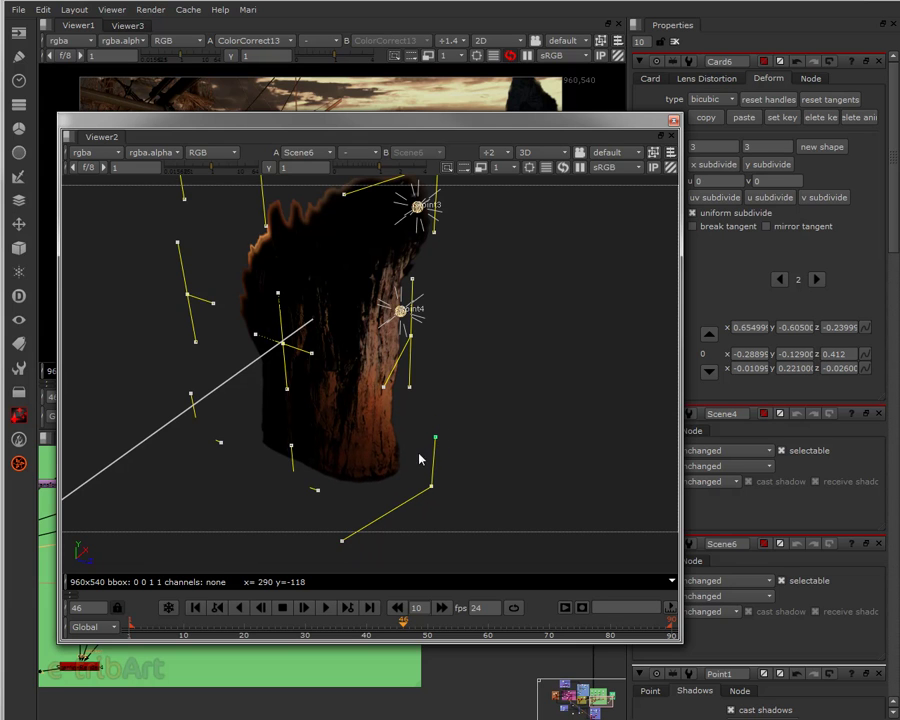
Move Card6's central control point to about x -0.068, y 0.02, z -0.05, extend its tangent, and inspect the surrounding rocks.
{"action": "left_click", "coordinate": [286, 342]}
{"action": "left_click_drag", "start_coordinate": [286, 342], "coordinate": [332, 333]}
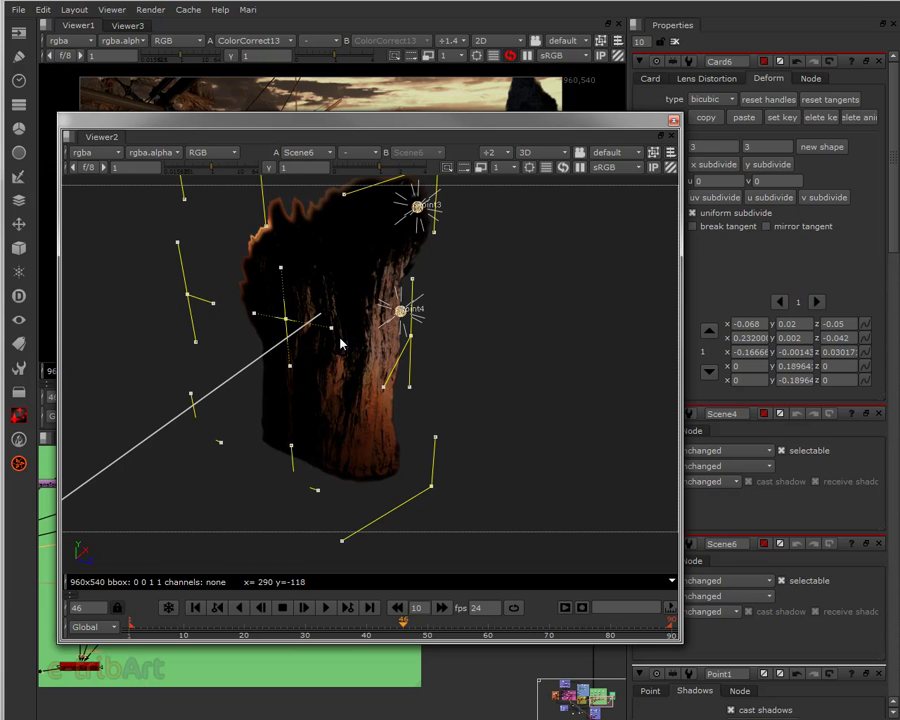
{"action": "scroll", "coordinate": [383, 381], "scroll_direction": "down", "scroll_amount": 1}
{"action": "left_click_drag", "start_coordinate": [404, 382], "coordinate": [418, 346], "text": "ctrl"}
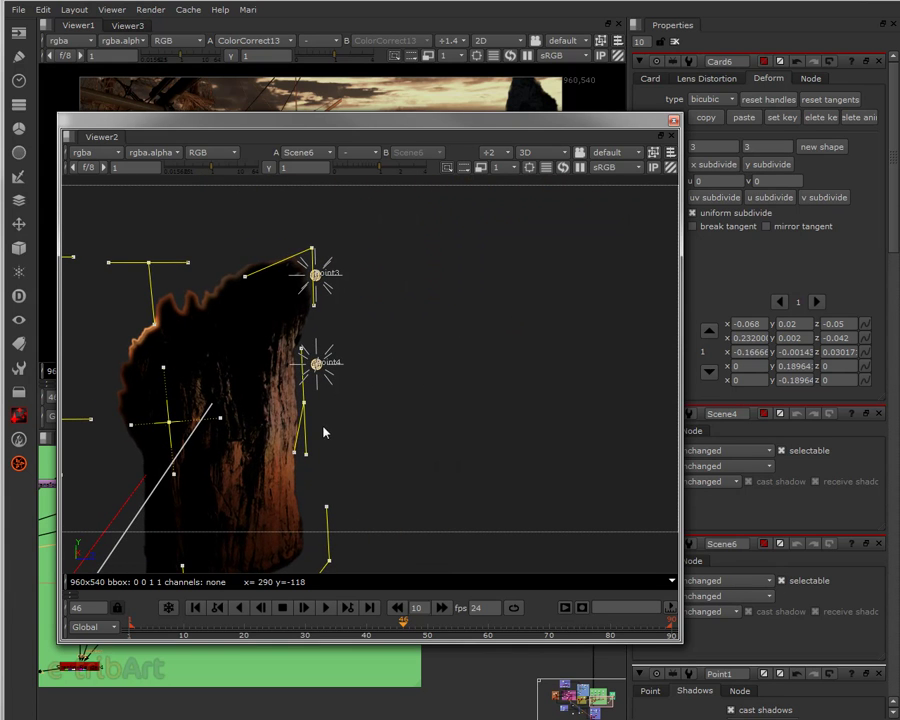
{"action": "scroll", "coordinate": [329, 424], "scroll_direction": "down", "scroll_amount": 6}
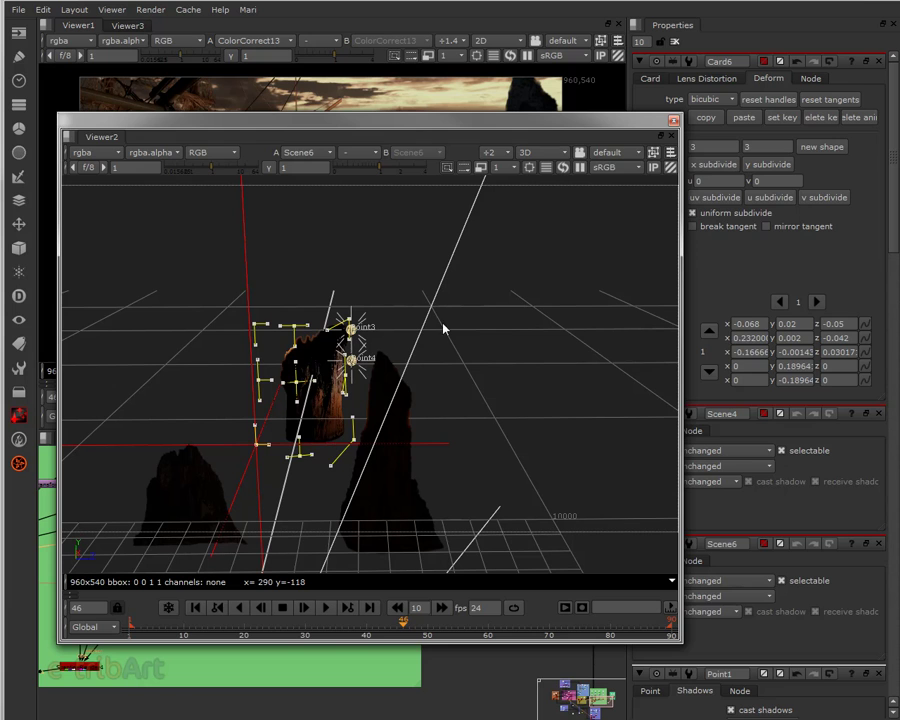
Uncover the final composite, close all property panels, and show an overview of the whole node graph.
{"action": "left_click_drag", "start_coordinate": [422, 124], "coordinate": [899, 136]}
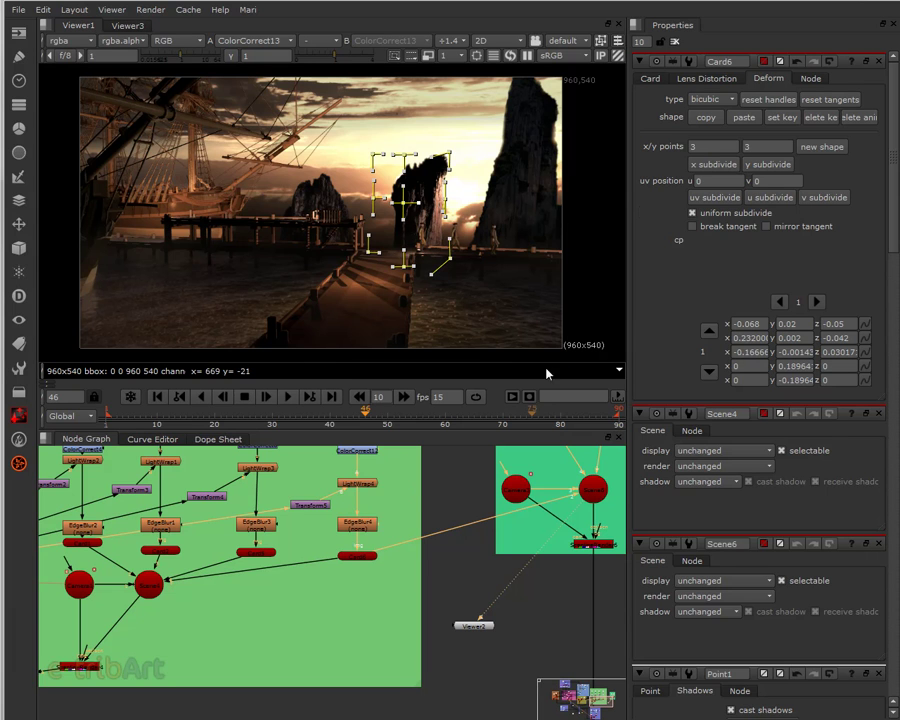
{"action": "left_click", "coordinate": [675, 41]}
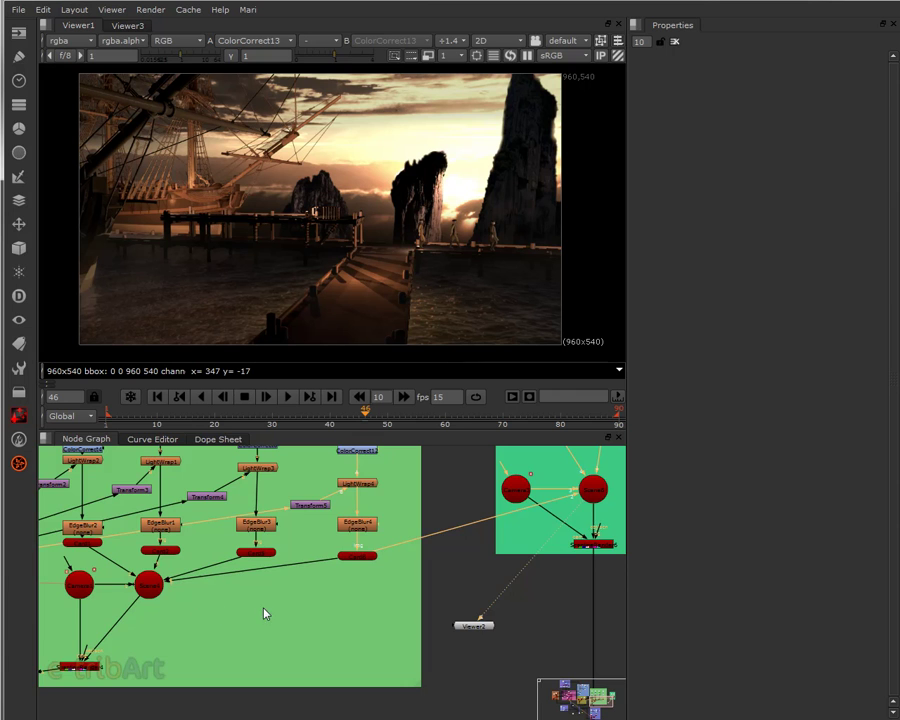
{"action": "middle_click_drag", "start_coordinate": [263, 613], "coordinate": [444, 667]}
{"action": "scroll", "coordinate": [441, 661], "scroll_direction": "down", "scroll_amount": 3}
{"action": "middle_click_drag", "start_coordinate": [377, 627], "coordinate": [350, 592]}
{"action": "scroll", "coordinate": [446, 638], "scroll_direction": "down", "scroll_amount": 1}
{"action": "scroll", "coordinate": [404, 621], "scroll_direction": "down", "scroll_amount": 2}
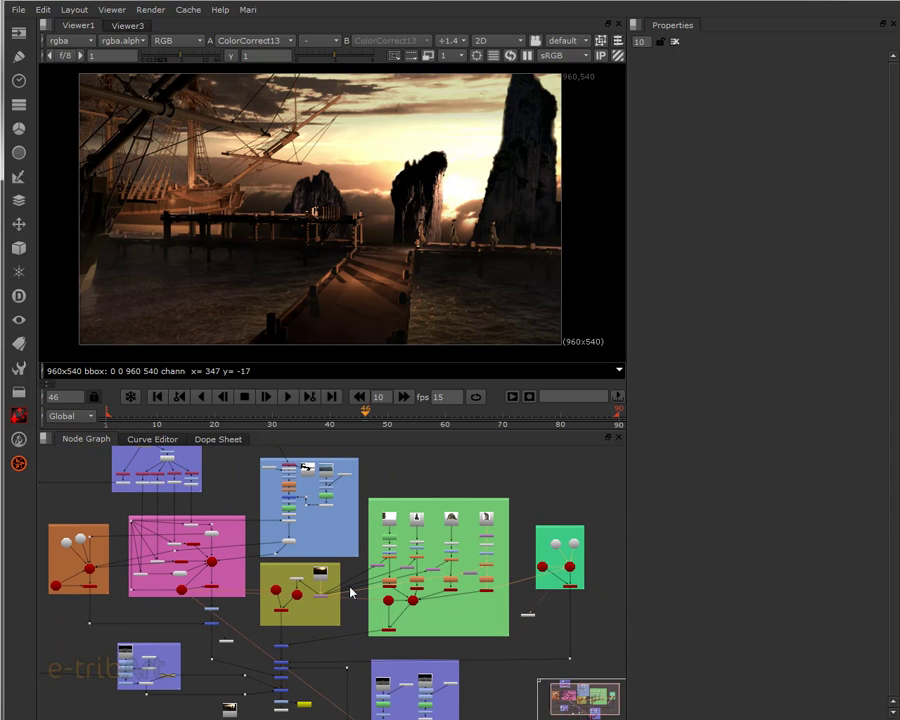